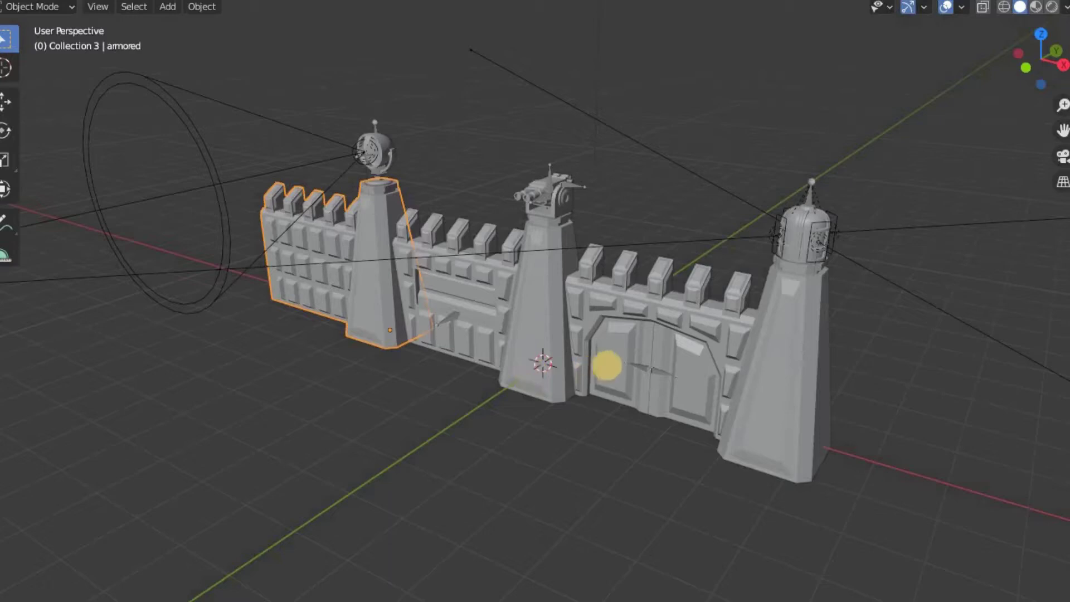
- In top view, copy the window wall-and-tower section along X to the wall's left end
left_click(1040, 34)
scroll(668, 334, "up", 2)
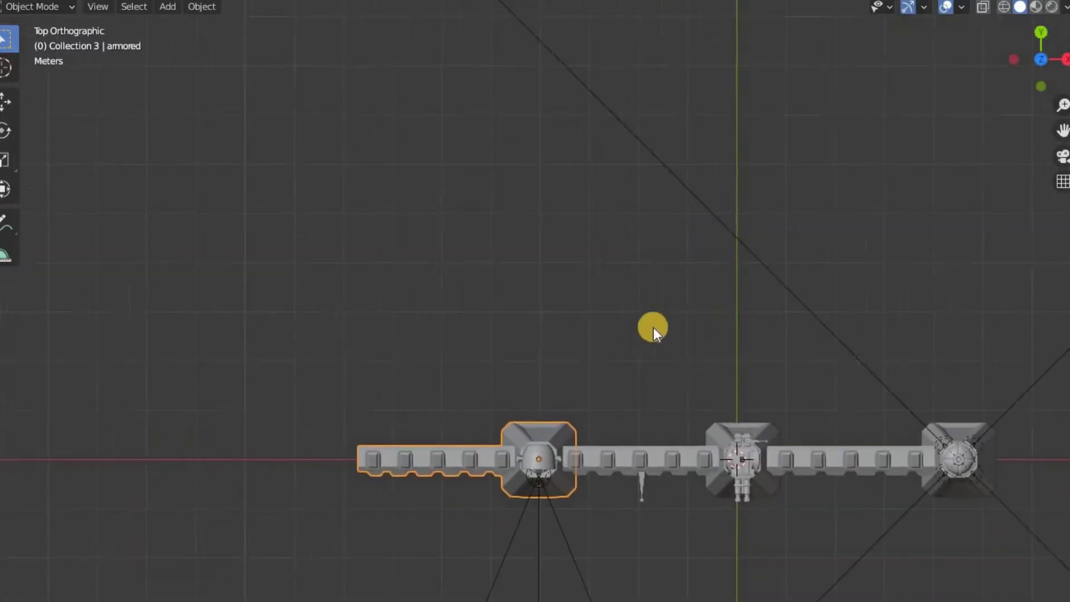
left_click(680, 430)
left_click(681, 412, "shift")
key("shift+d")
key("x")
key("x")
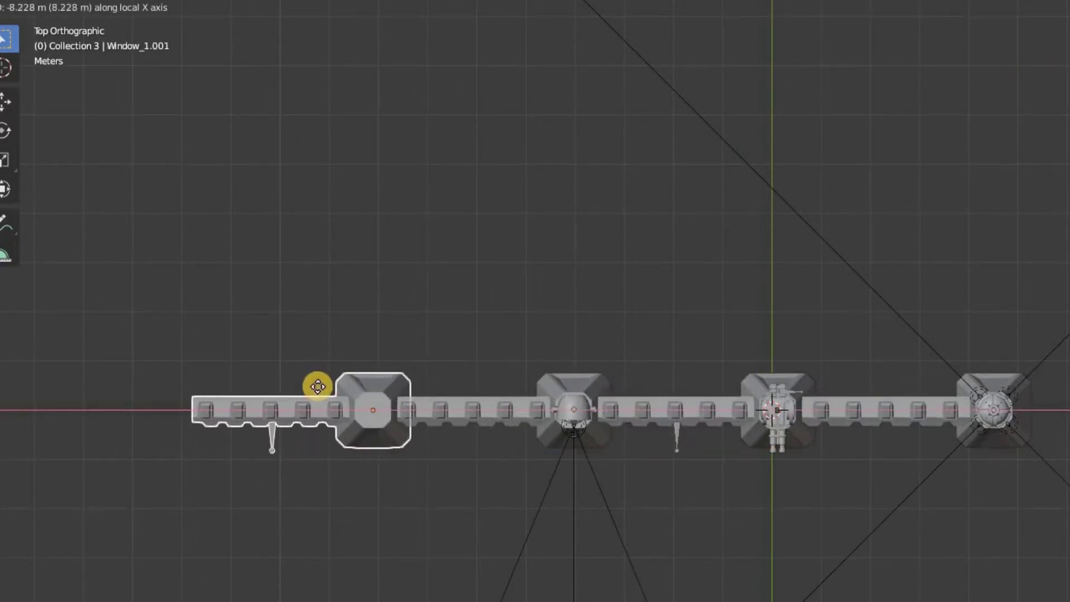
left_click(314, 387)
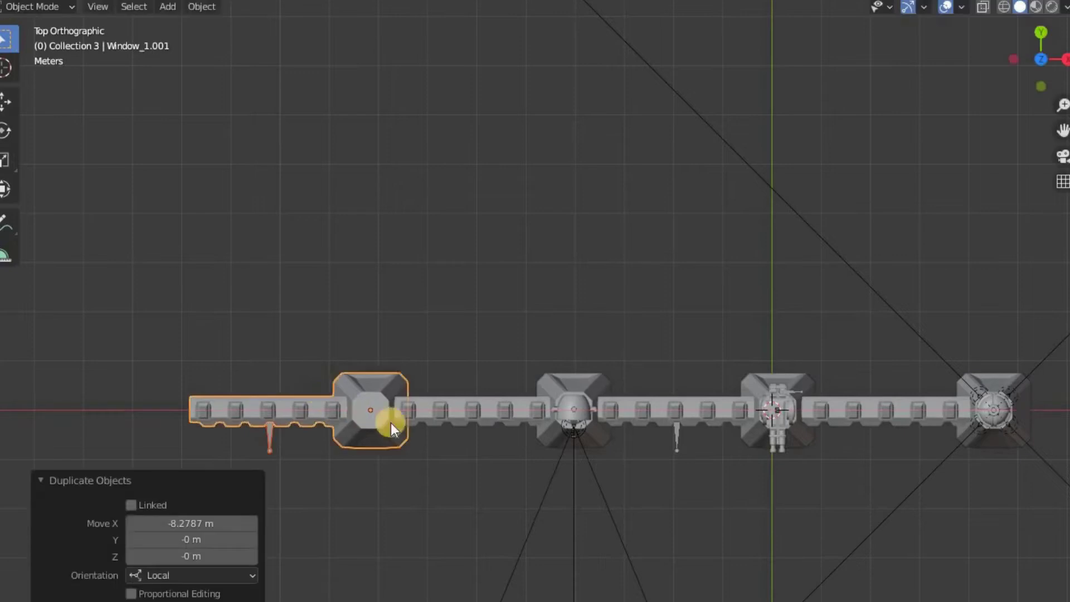
- Copy the plain wall-and-tower section along X to the far left end
left_click(459, 408)
scroll(611, 407, "up", 3, "ctrl")
scroll(676, 418, "up", 1)
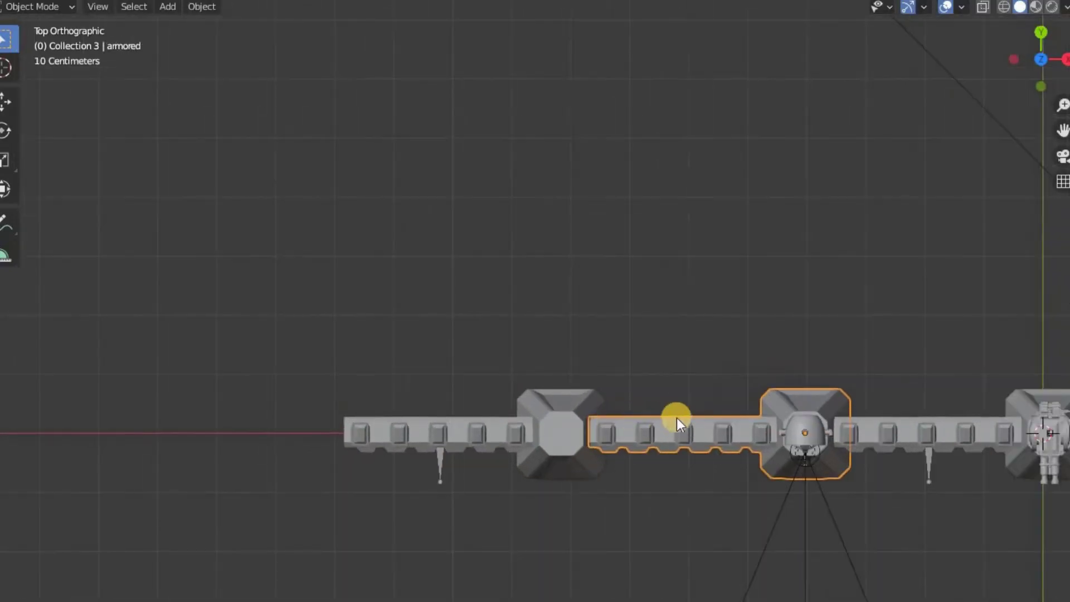
key("shift+d")
key("x")
key("x")
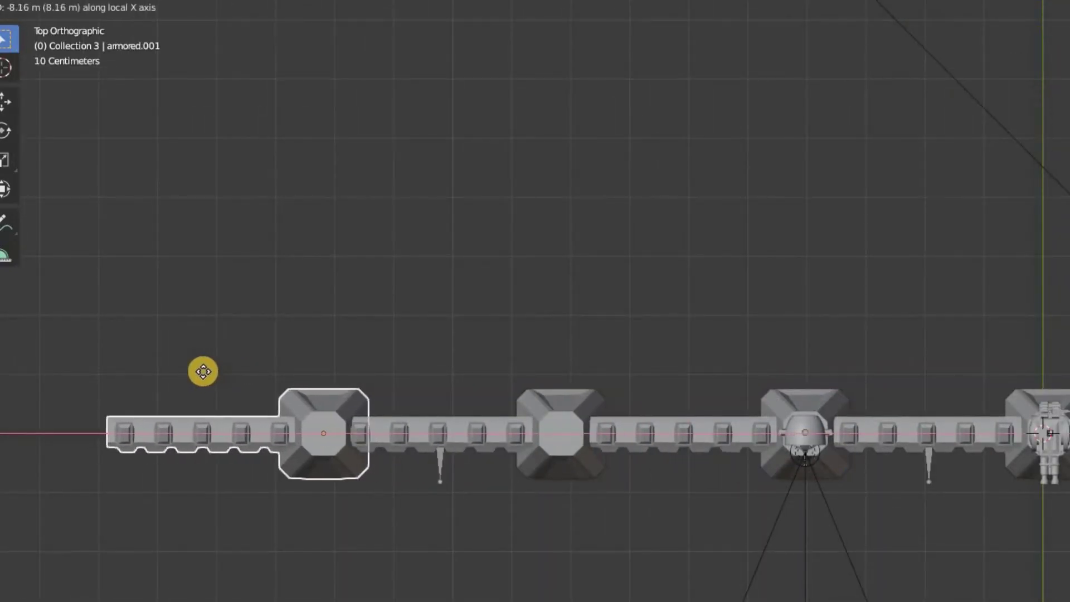
left_click(201, 371)
- Rotate the far-left copy 90° and slide it along Y in line with the wall
scroll(411, 359, "up", 1, "ctrl")
scroll(411, 358, "up", 2)
key("r")
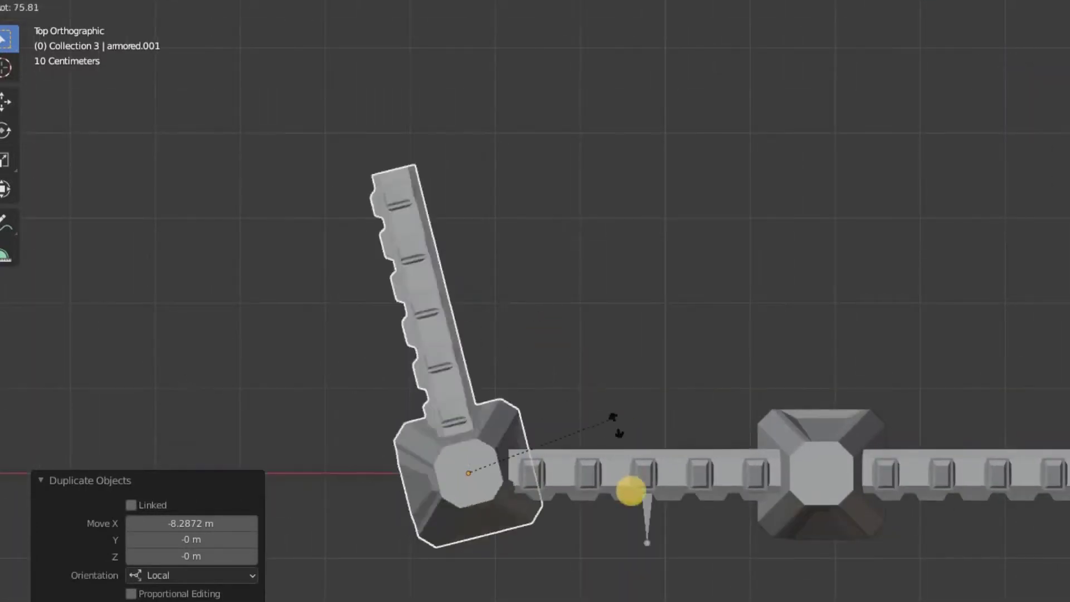
left_click(641, 453)
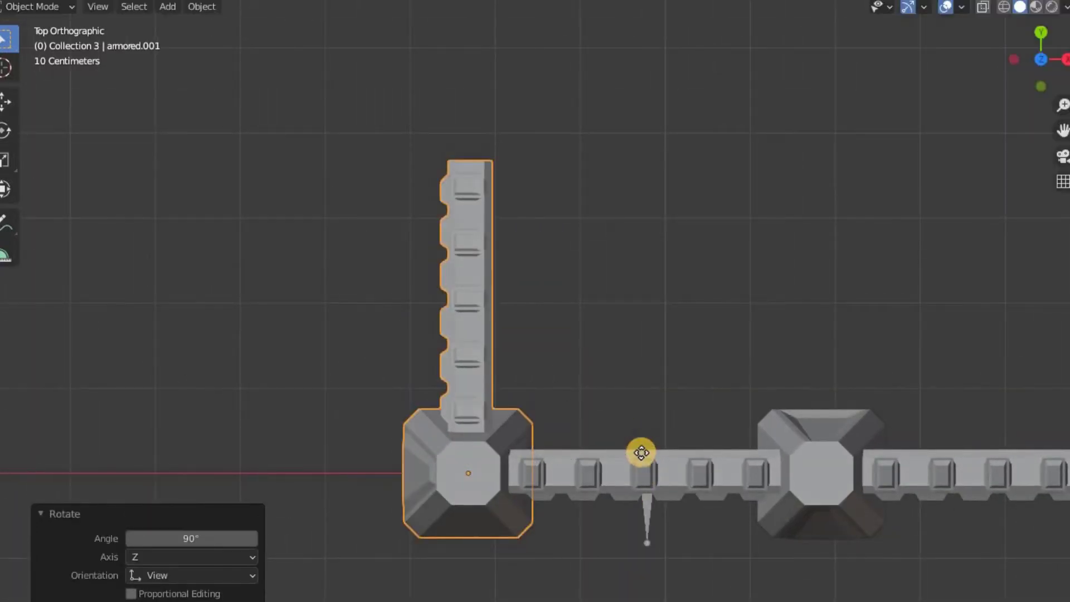
key("g")
key("y")
key("y")
left_click(650, 454)
- Duplicate the corner wall section to continue along the side wall
scroll(765, 432, "down", 3)
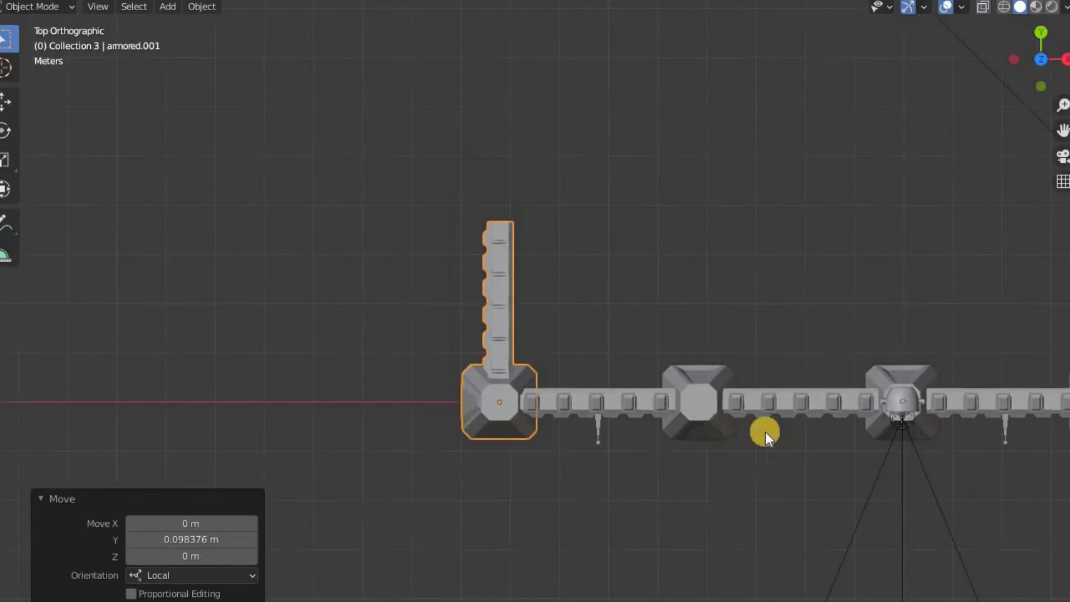
scroll(658, 447, "down", 4, "ctrl")
scroll(902, 438, "down", 1, "ctrl")
scroll(902, 437, "down", 1, "ctrl")
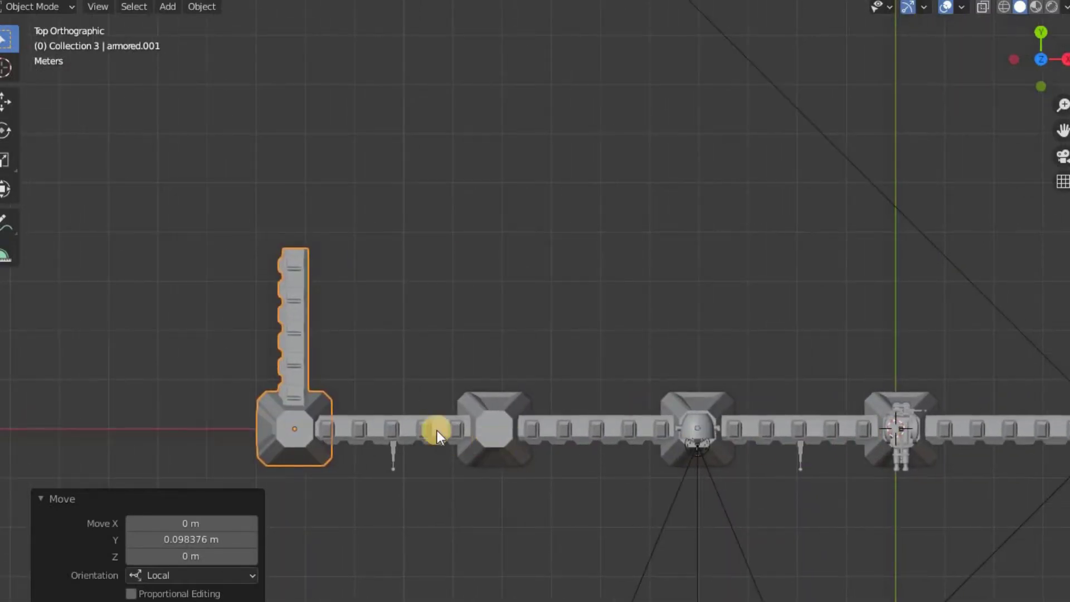
scroll(502, 362, "up", 1)
key("shift+d")
key("x")
key("x")
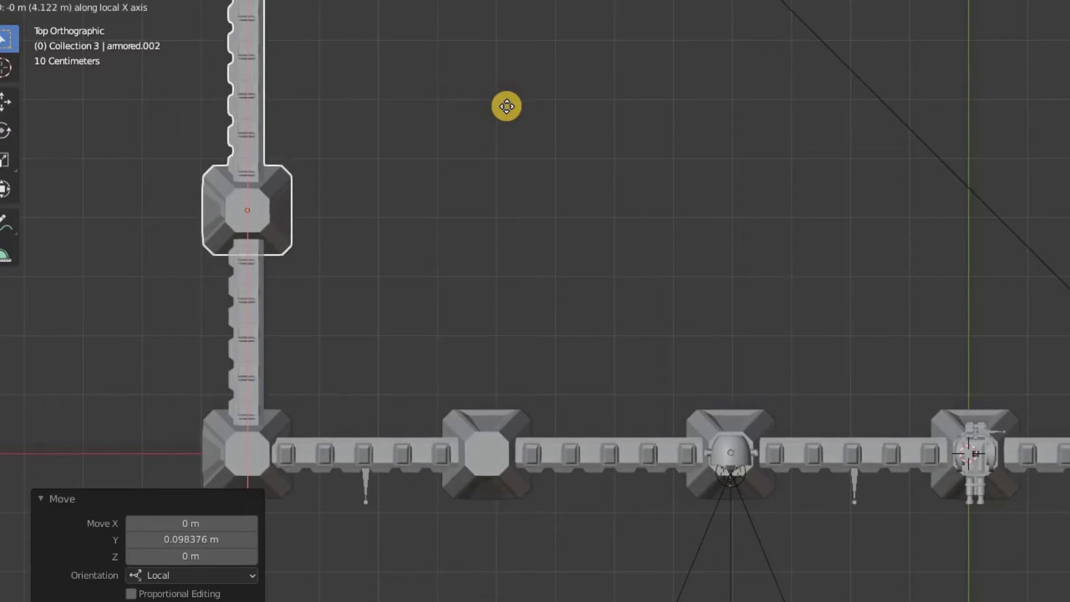
- Place the corner section copy further up the side wall
left_click(506, 108)
scroll(503, 254, "up", 1, "shift")
scroll(493, 260, "up", 2, "shift")
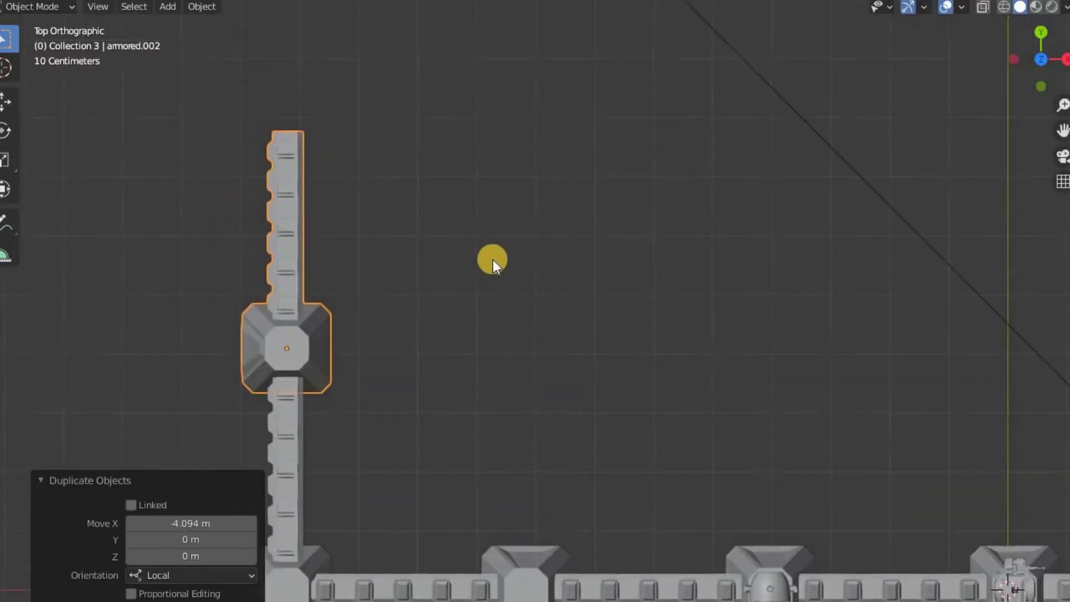
scroll(492, 260, "down", 1)
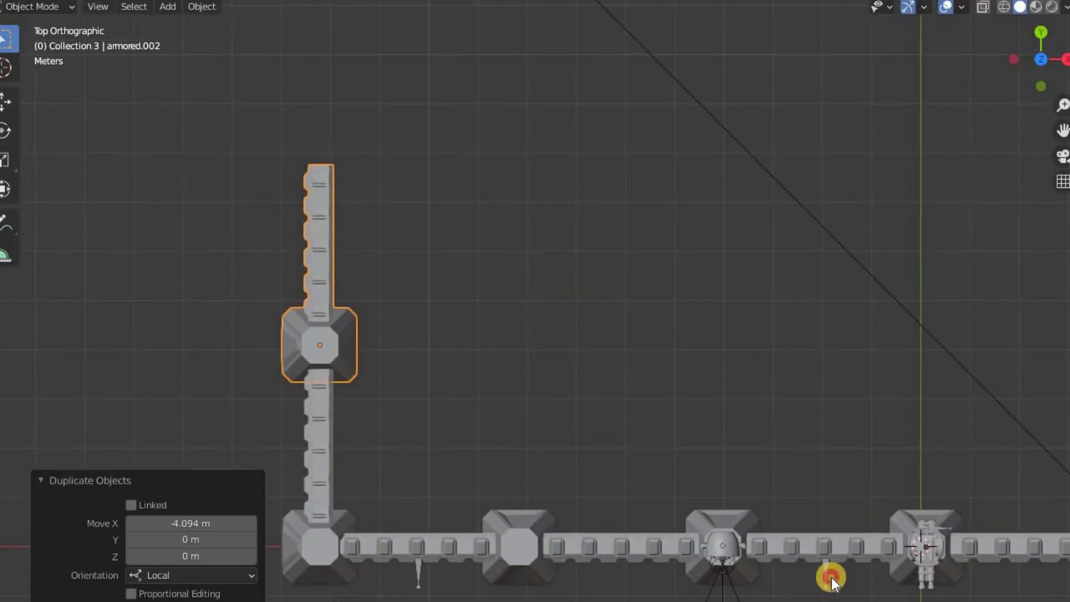
- Copy the window wall section, flip it 180°, and place it atop the side wall
left_click(832, 548)
middle_click_drag(727, 361, 757, 449, "shift")
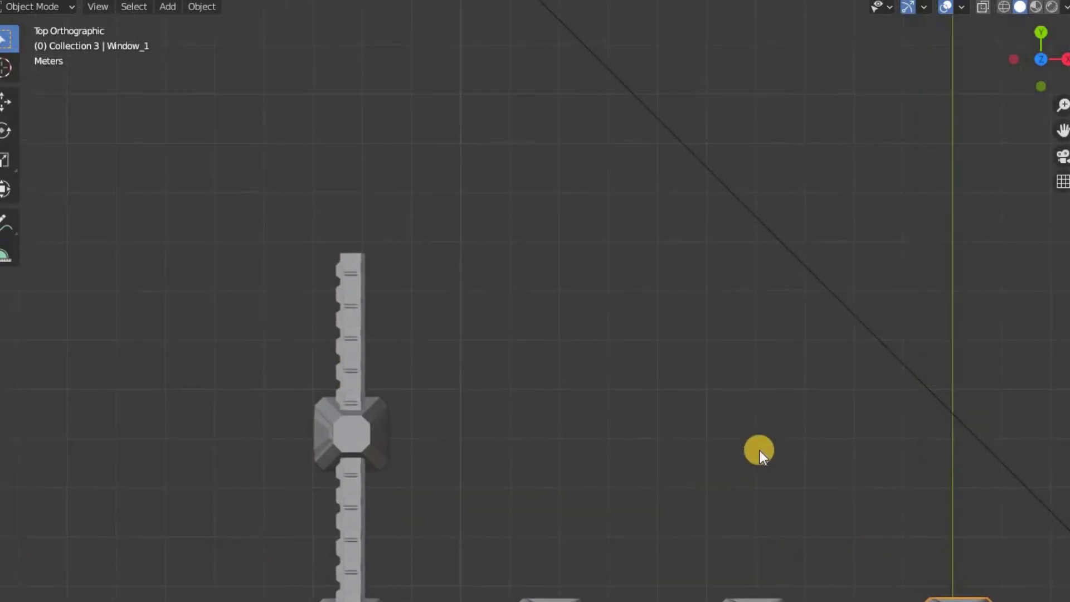
key("shift+d")
left_click(253, 120)
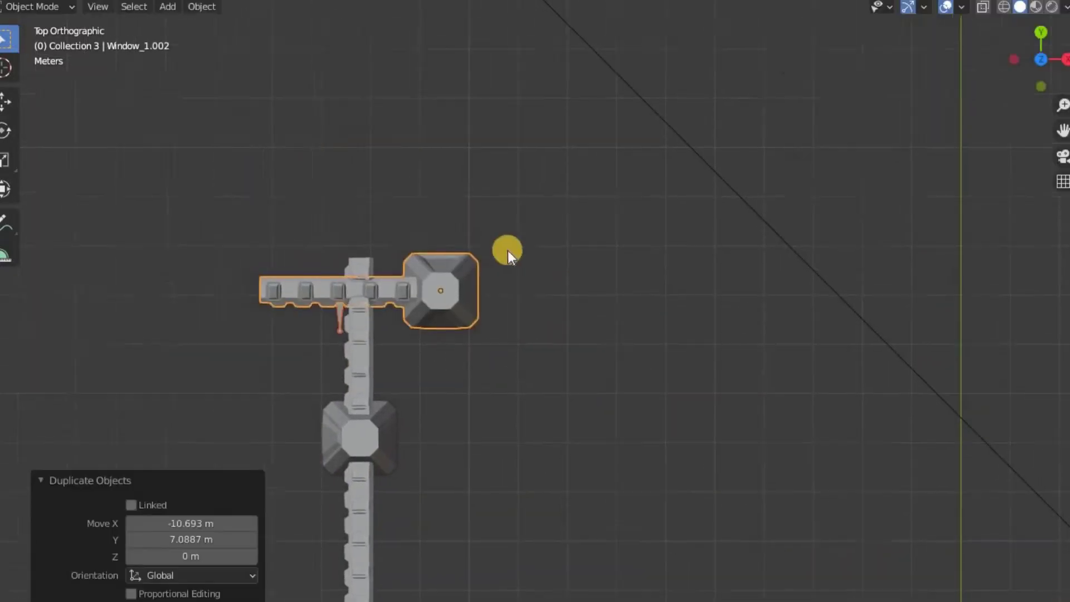
scroll(718, 336, "up", 2)
key("r")
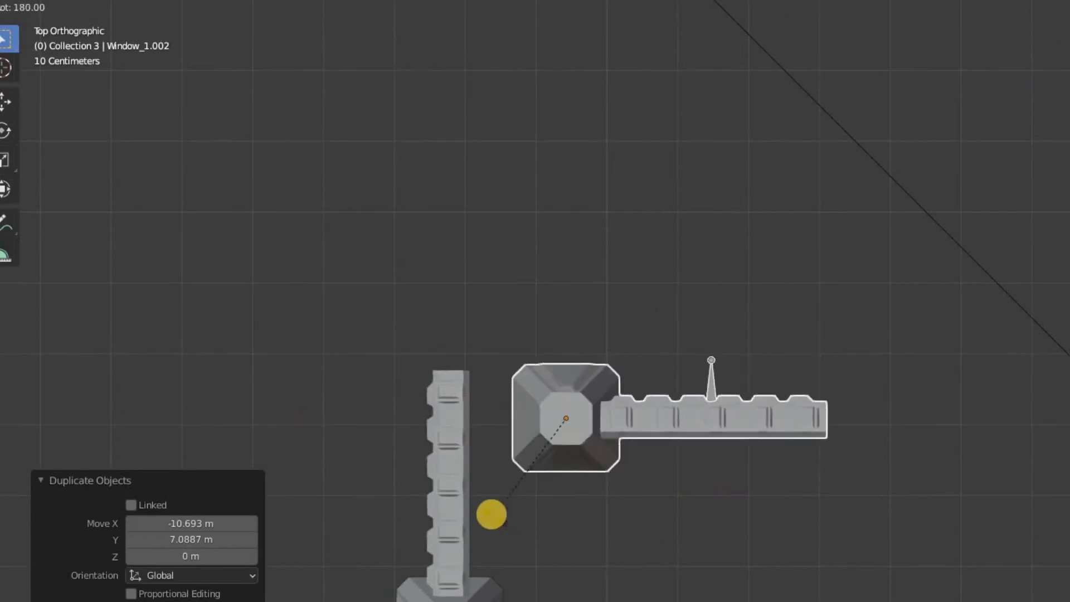
left_click(493, 515)
key("g")
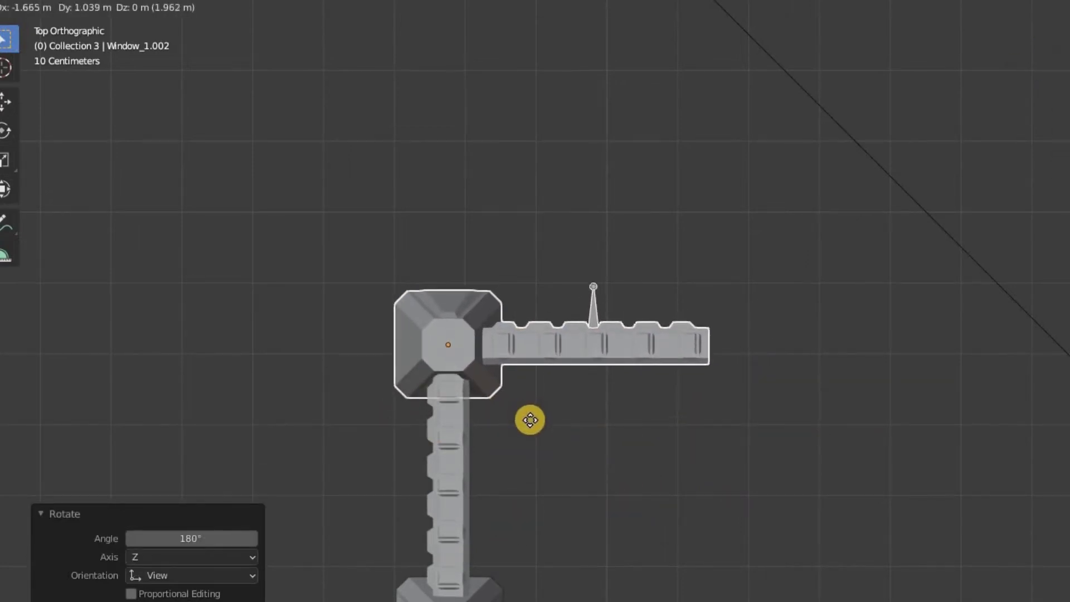
left_click(532, 420)
scroll(651, 403, "down", 2)
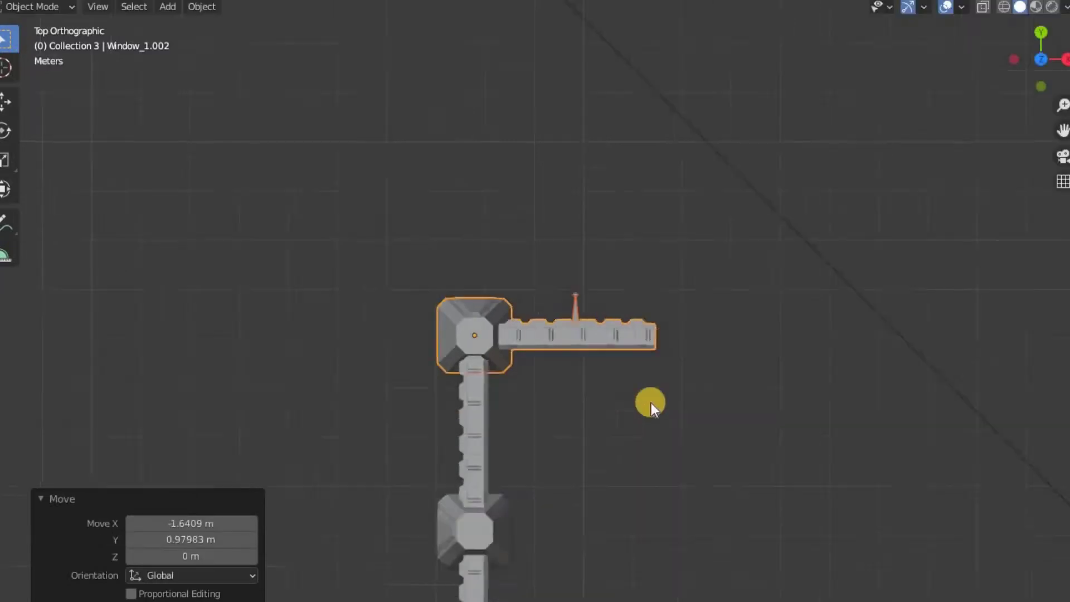
scroll(602, 370, "down", 2)
scroll(609, 371, "up", 3)
- Copy the flipped window section along X to extend the back wall rightward
key("shift+d")
key("x")
key("x")
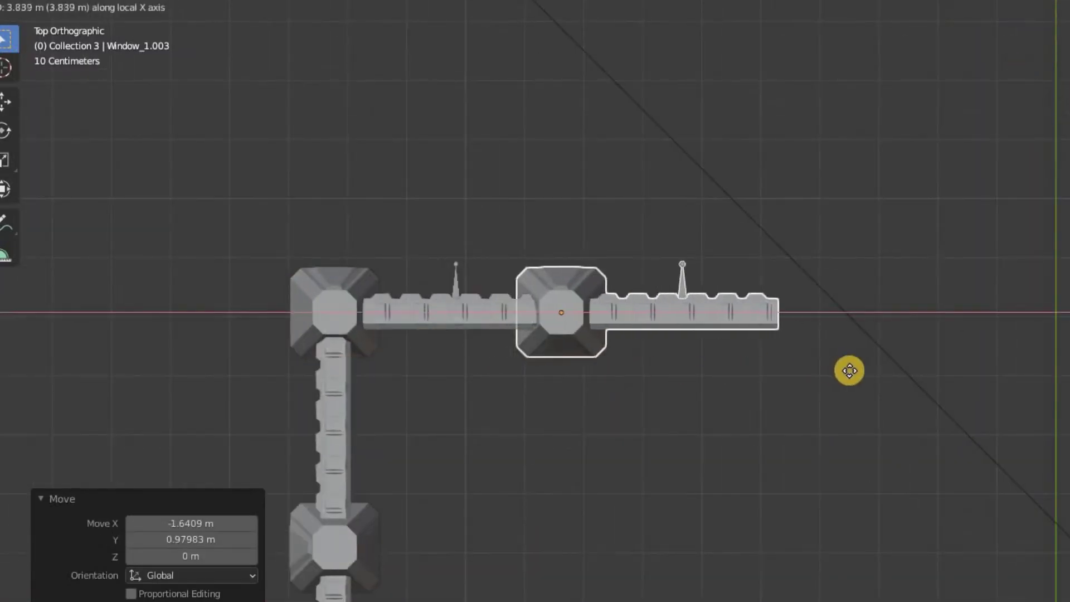
left_click(836, 372)
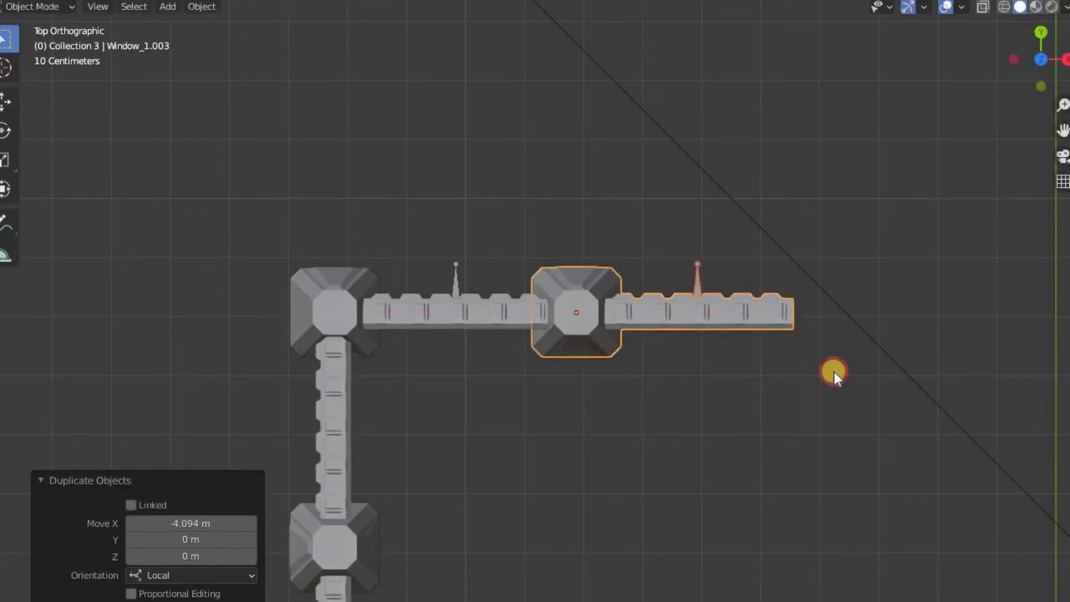
middle_click_drag(833, 372, 667, 230, "shift")
scroll(592, 382, "down", 2)
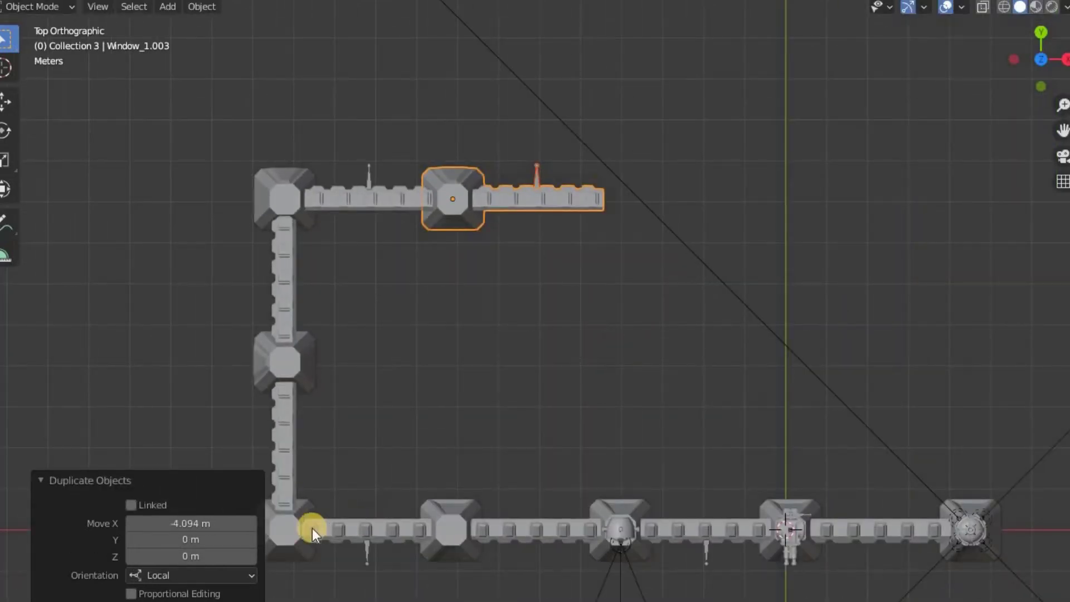
left_click(610, 468)
- Move the plain wall section to the back wall's end, flipped 180° and butted against it
scroll(547, 437, "up", 1)
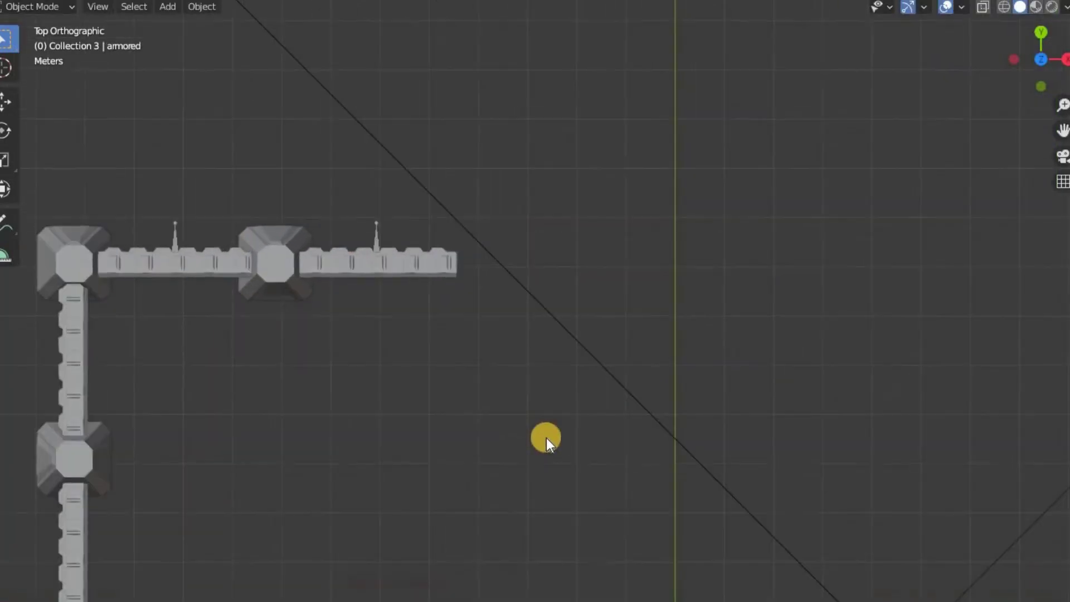
key("g")
left_click(655, 51)
scroll(637, 170, "up", 1)
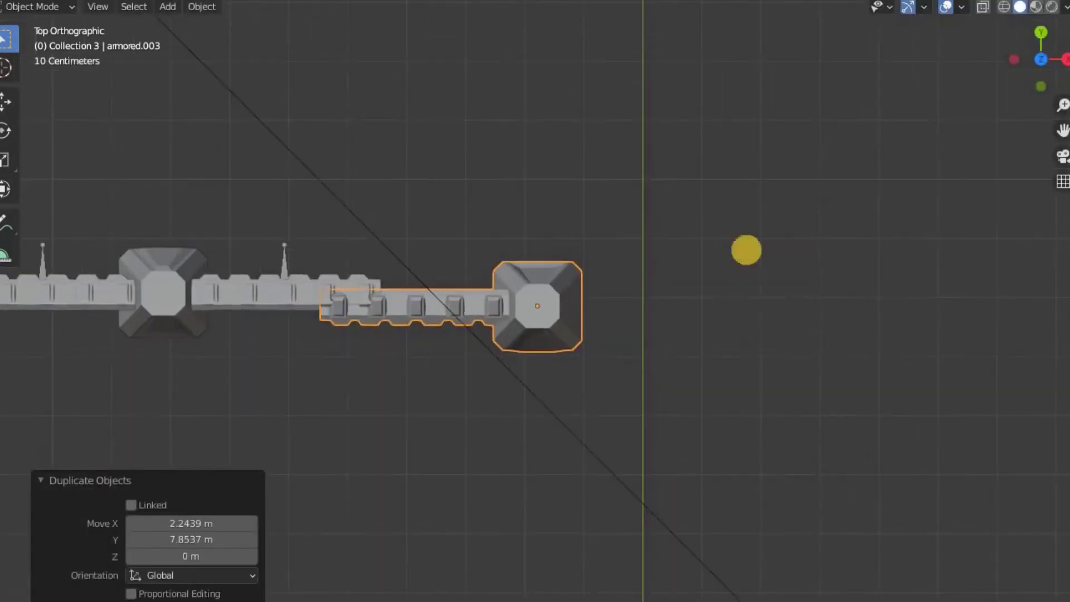
key("r")
left_click(408, 398)
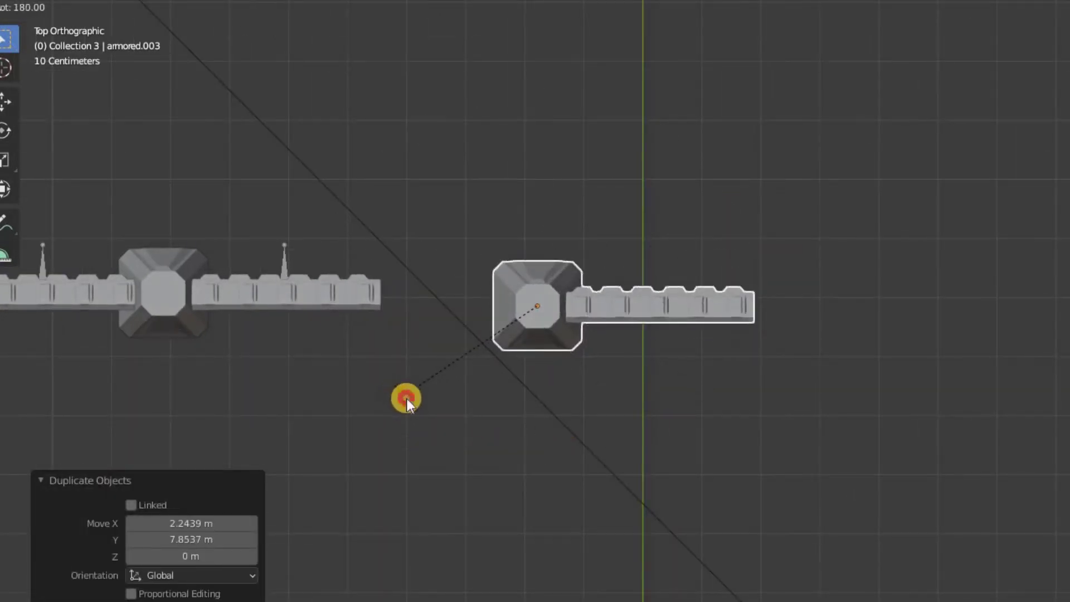
key("g")
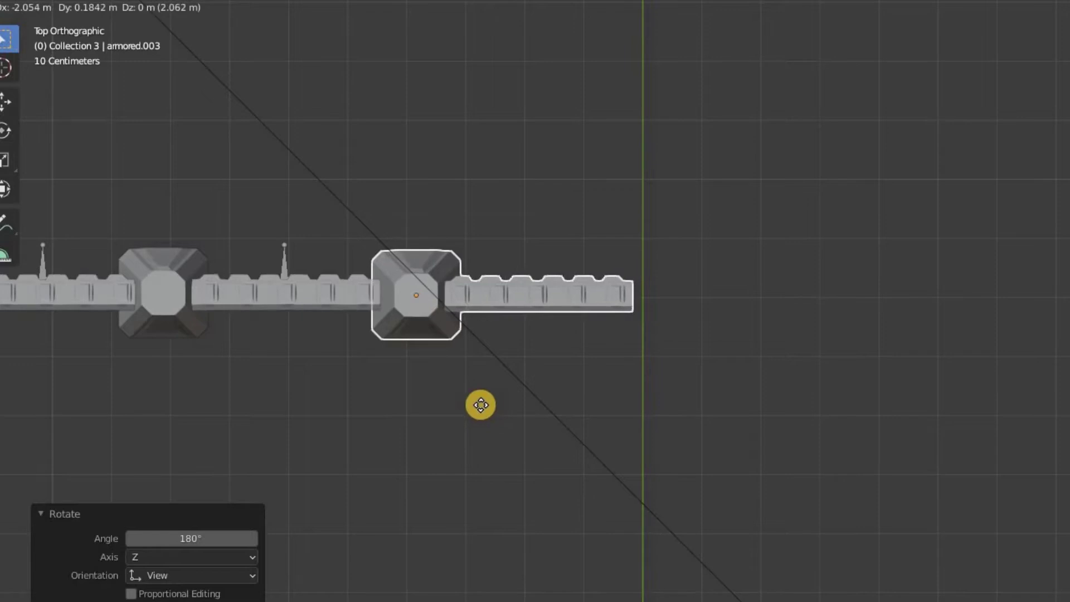
left_click(476, 405)
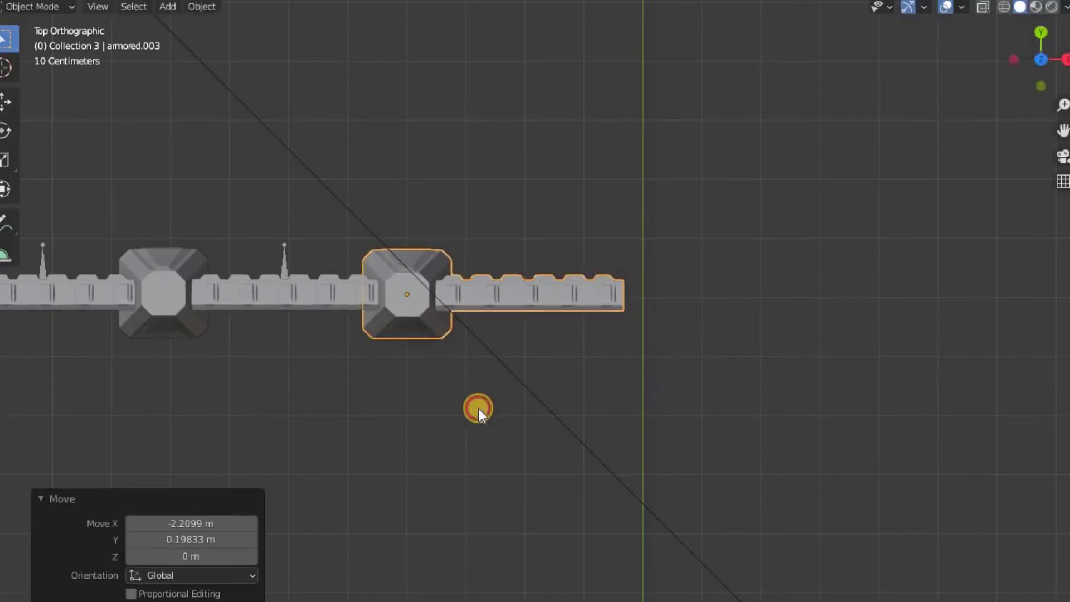
- Copy the end wall section along X to the back wall's right end
scroll(537, 430, "down", 3)
scroll(541, 430, "down", 1)
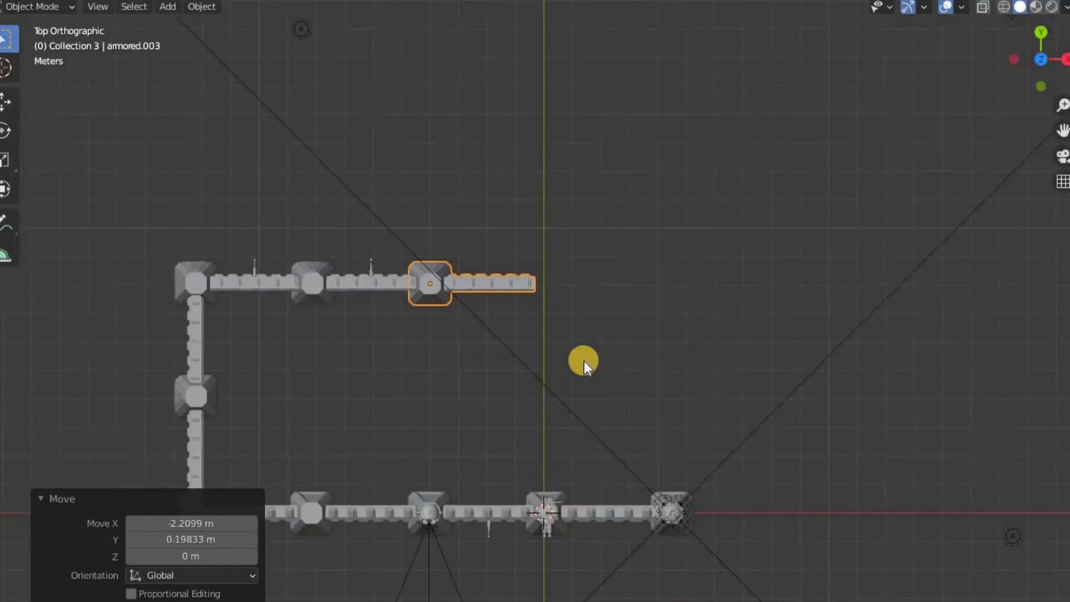
scroll(575, 420, "up", 2)
scroll(569, 462, "up", 2)
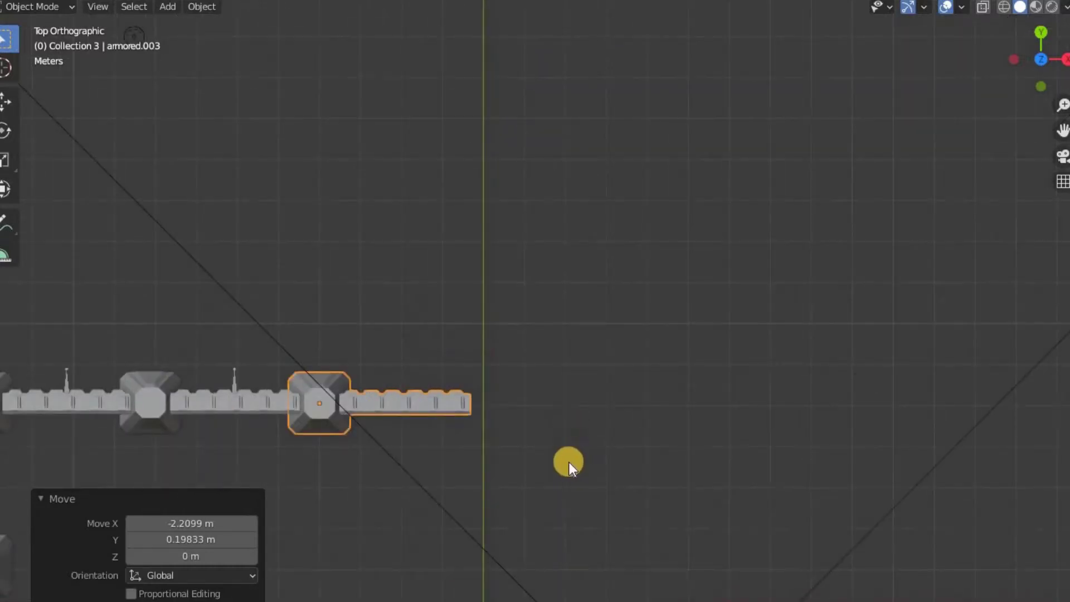
scroll(570, 462, "up", 1)
key("shift+d")
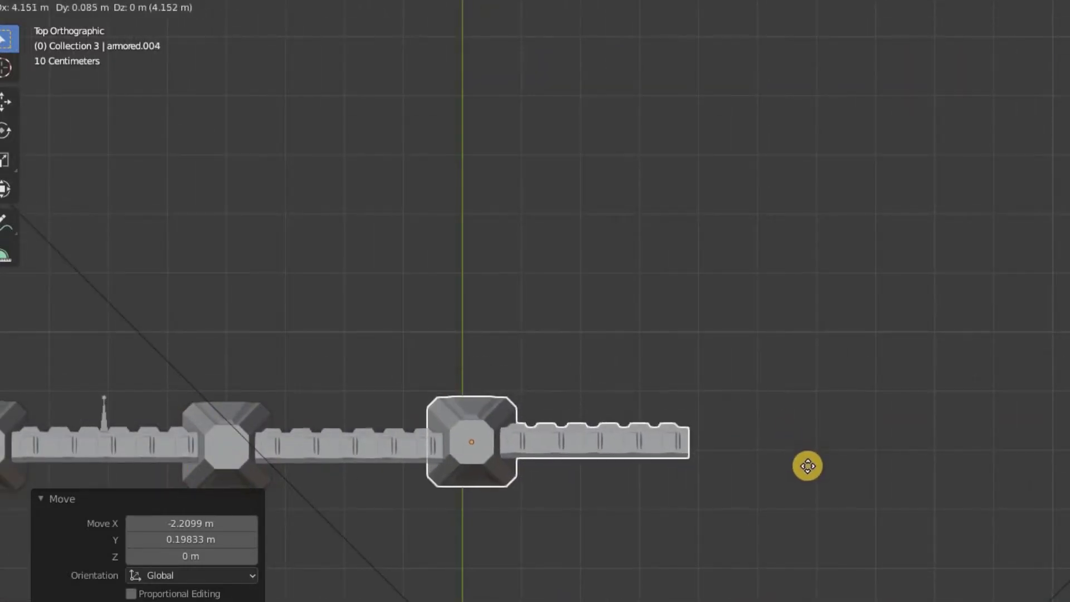
key("x")
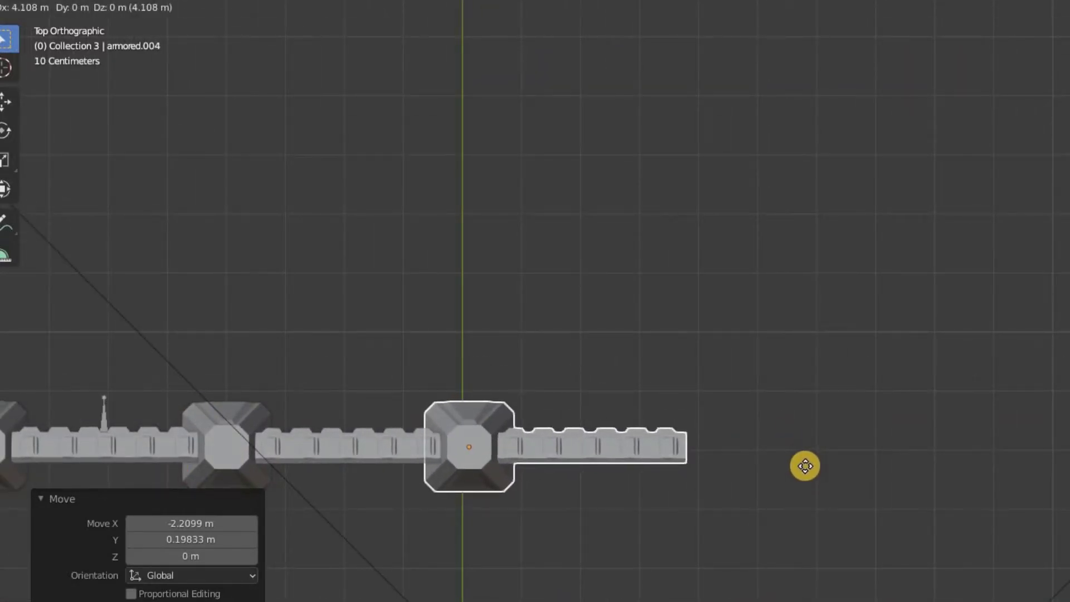
left_click(805, 466)
- Turn the new copy a quarter turn and nudge the corner tower along Y into line
scroll(717, 426, "up", 1)
key("r")
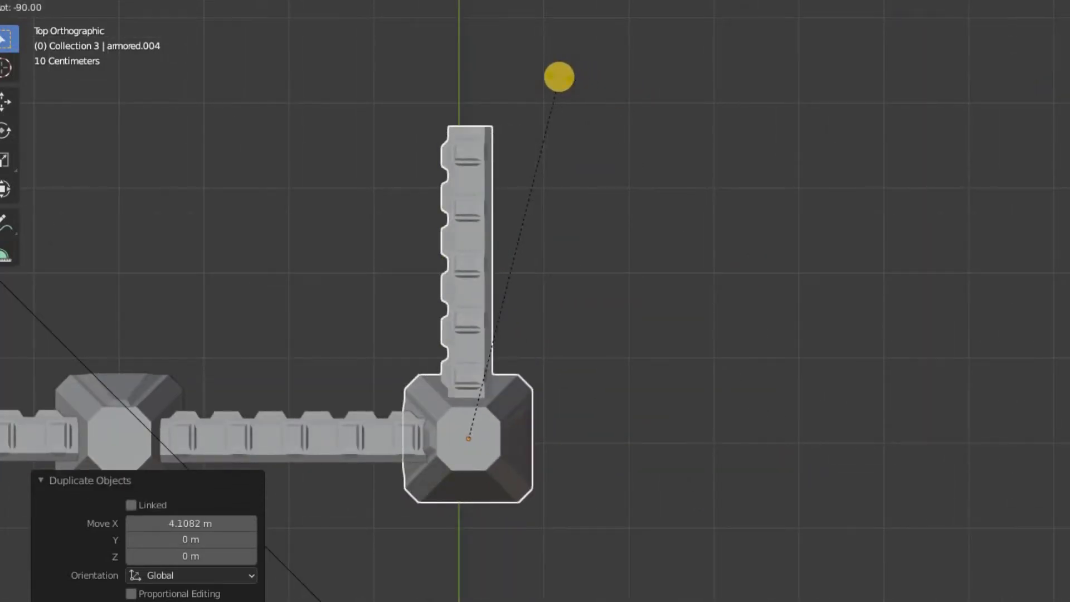
left_click(541, 200)
key("g")
key("y")
key("y")
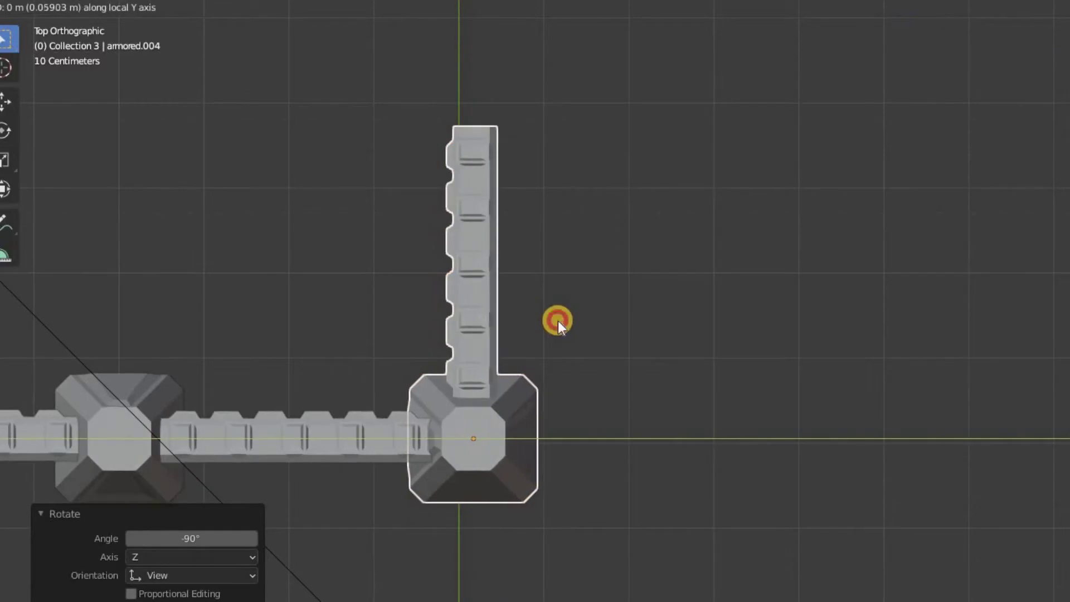
left_click(558, 320)
key("g")
left_click(558, 324)
scroll(630, 318, "down", 2)
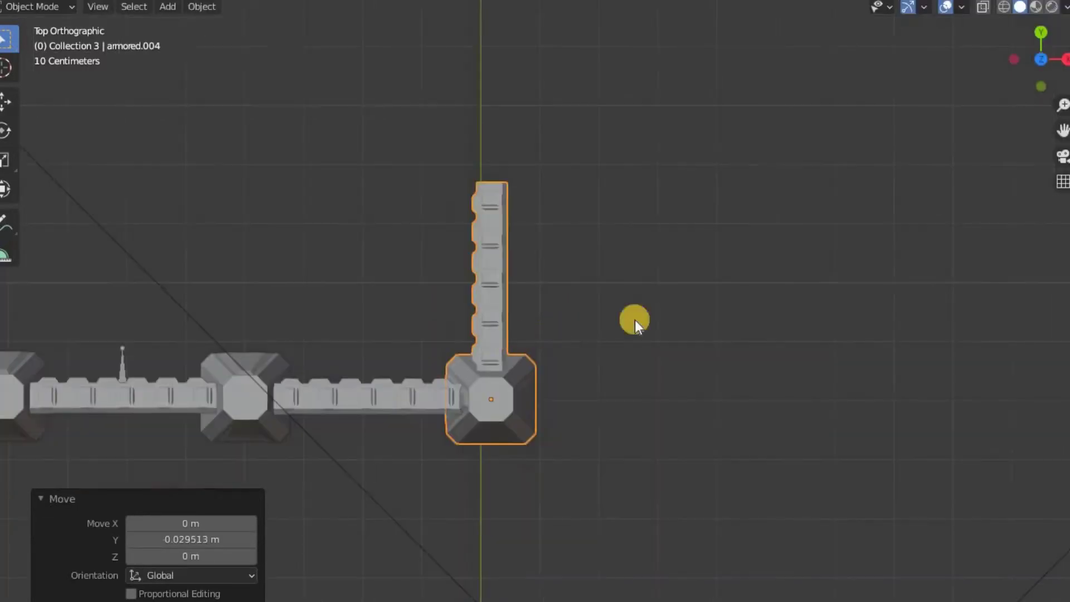
scroll(276, 346, "down", 1)
- Copy the Window_1.003 tower-and-wall section with antenna and place it atop the vertical wall
left_click(282, 369)
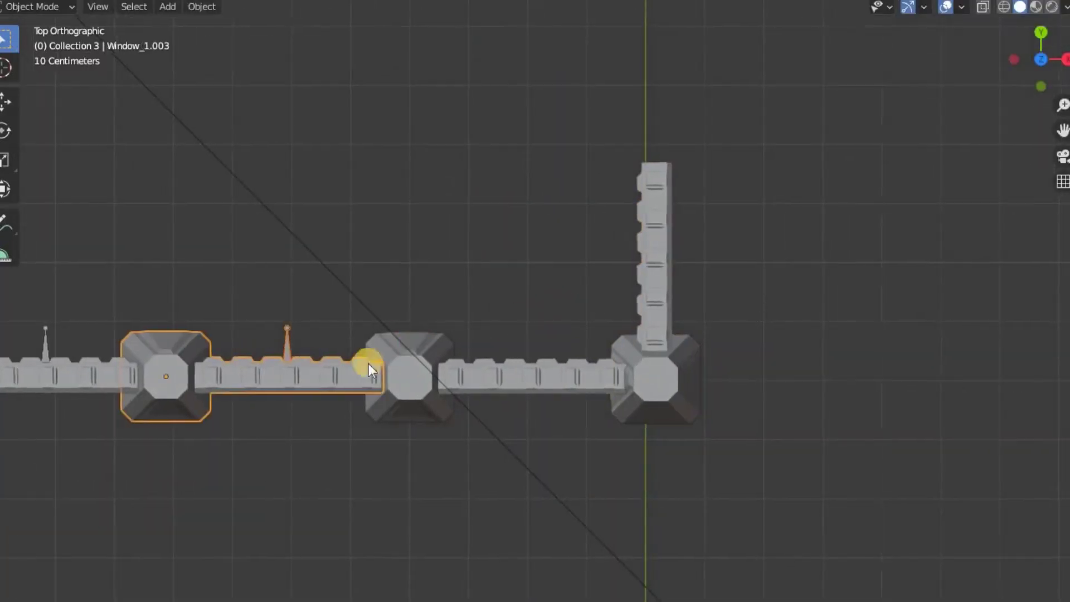
middle_click_drag(369, 364, 121, 436, "shift")
key("shift+d")
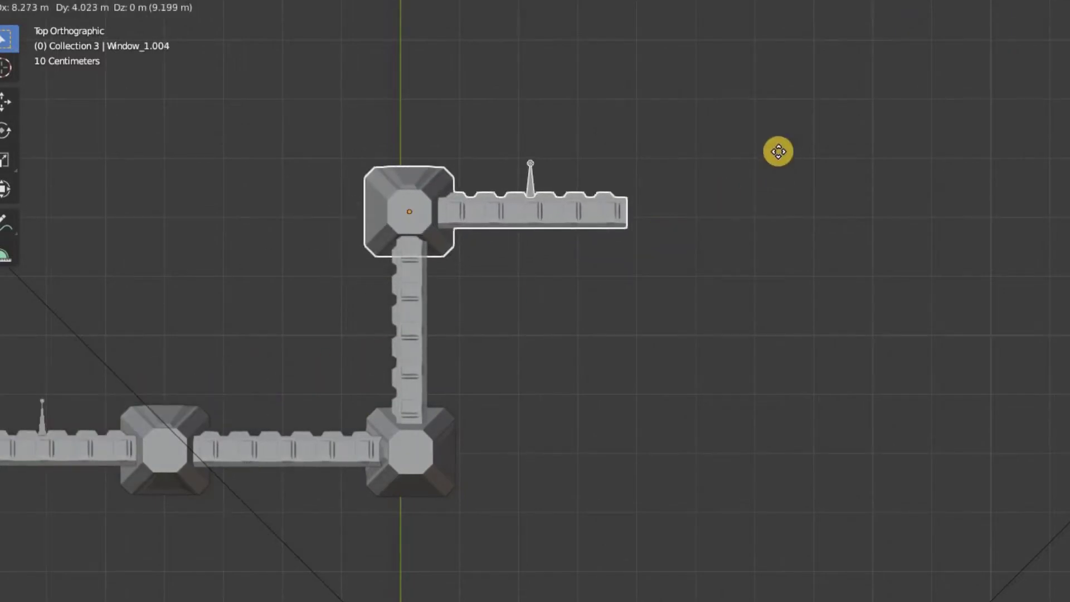
left_click(780, 155)
scroll(712, 307, "down", 3)
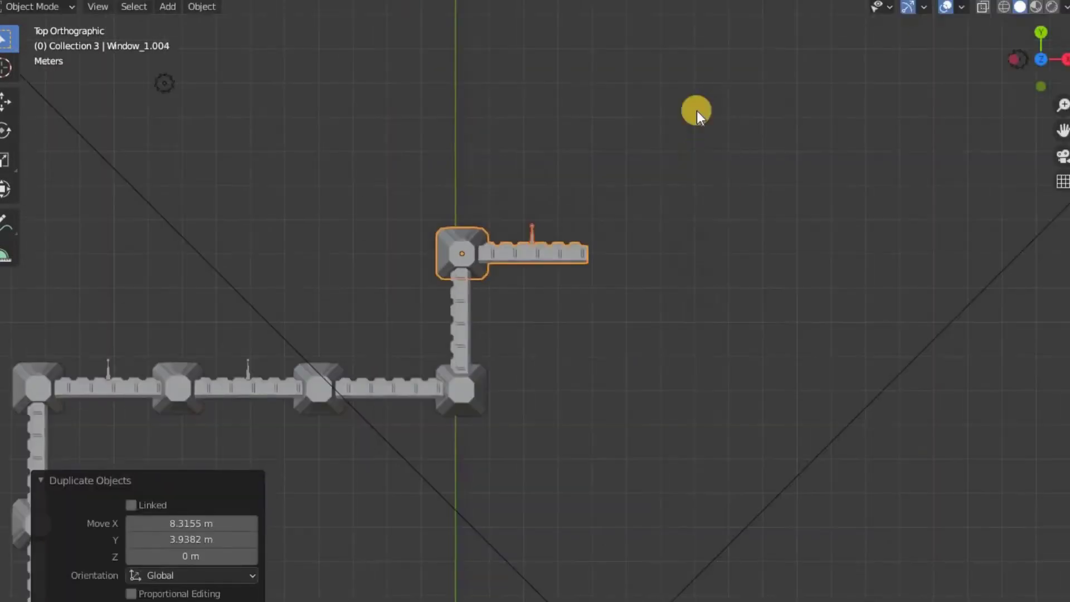
scroll(694, 94, "down", 5, "shift")
scroll(613, 351, "up", 5, "shift")
scroll(479, 435, "up", 2)
- Shift the lower corner section armored.004 slightly along Y
left_click(403, 477, "shift")
left_click(406, 442, "shift")
middle_click_drag(421, 460, 631, 319, "shift")
scroll(632, 318, "up", 2)
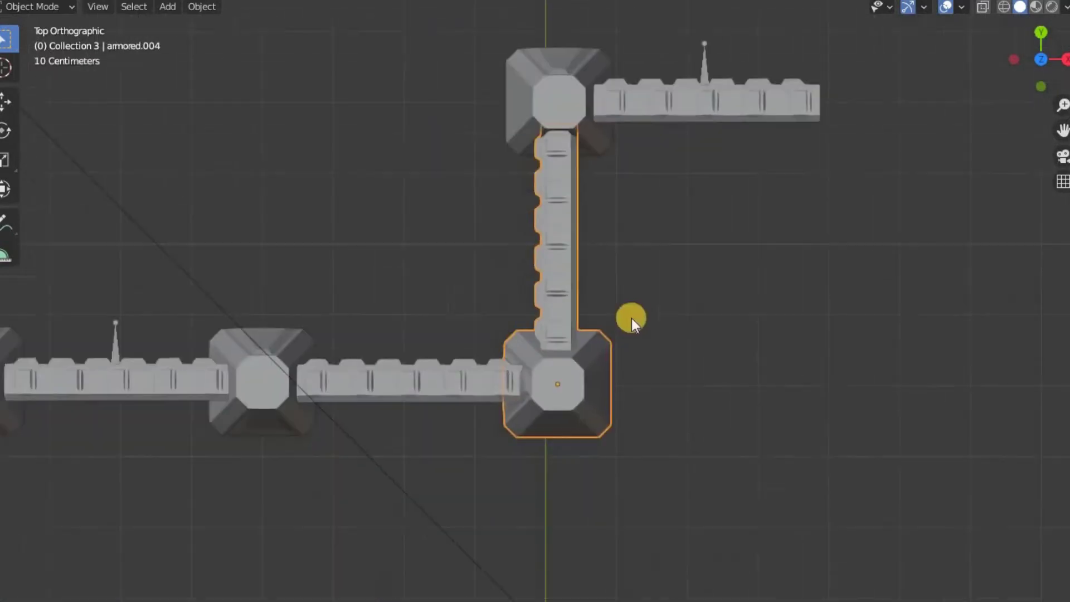
scroll(638, 343, "up", 2)
key("g")
key("y")
key("y")
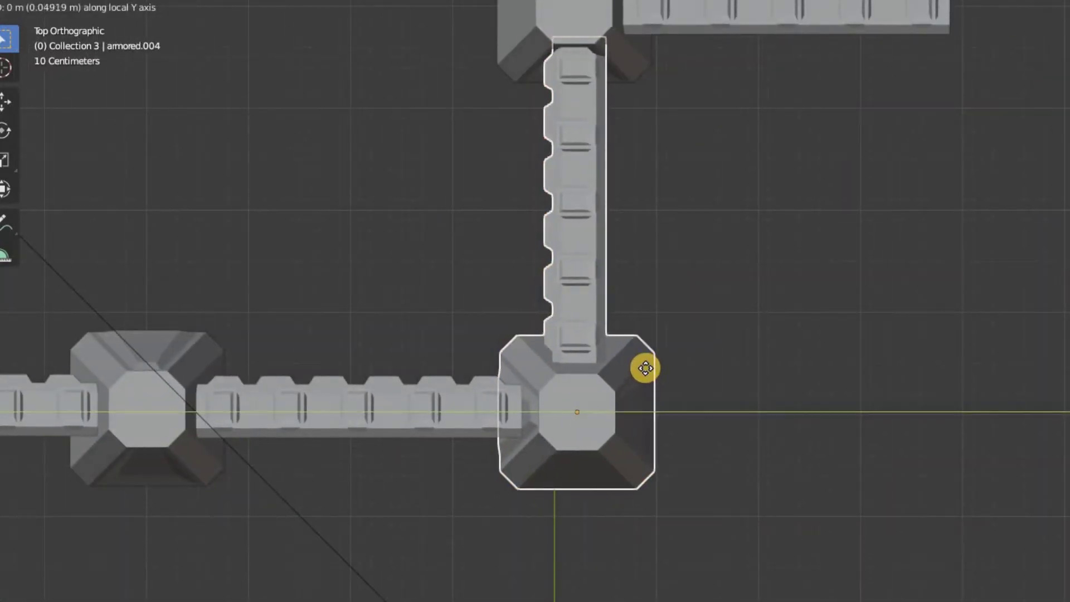
left_click(645, 368)
- Nudge the new top tower-and-wall section slightly along X to align it
middle_click_drag(583, 444, 491, 577, "shift")
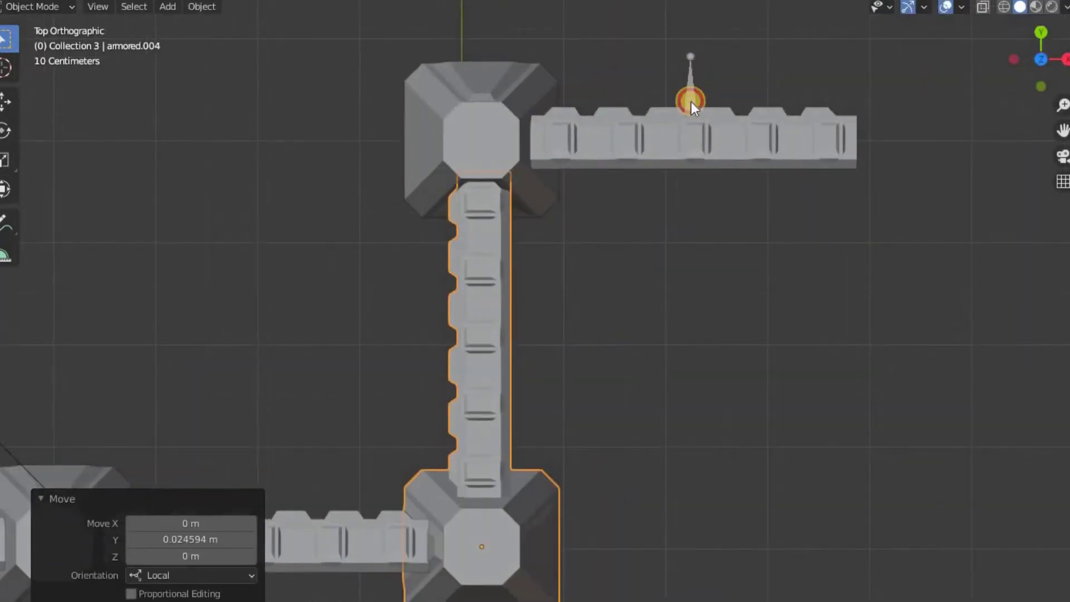
left_click(692, 101)
key("g")
key("x")
key("x")
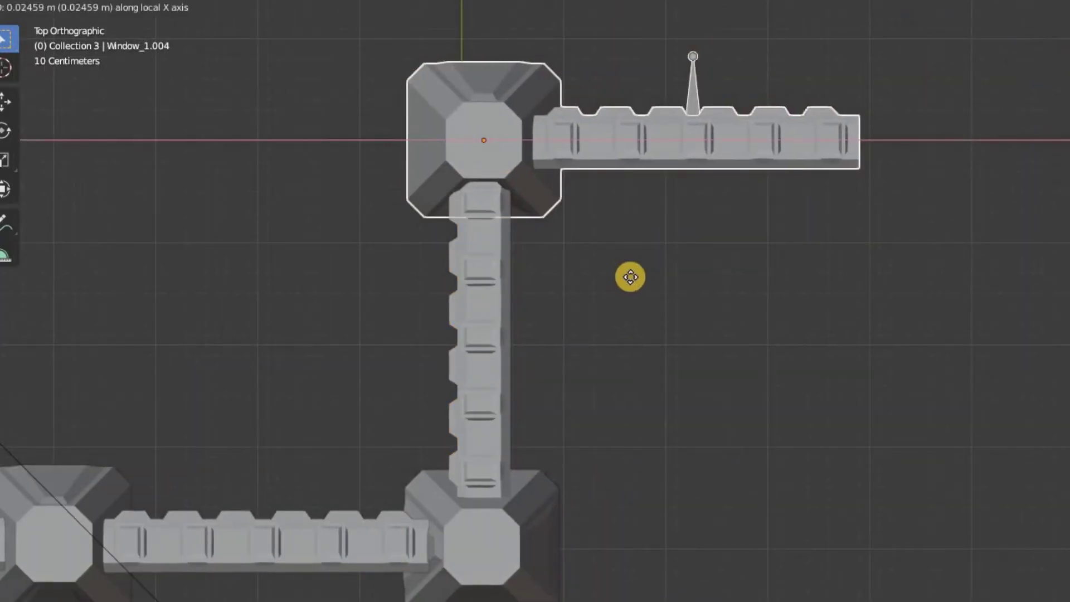
left_click(632, 277)
scroll(636, 301, "down", 3)
middle_click_drag(642, 338, 619, 163, "shift")
scroll(576, 215, "down", 2)
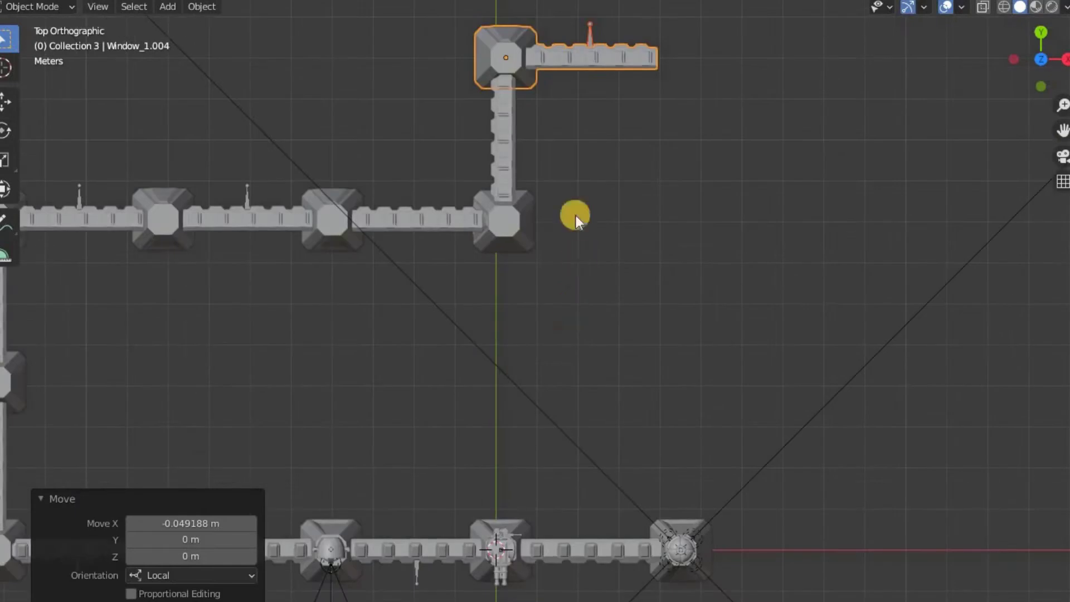
scroll(507, 436, "down", 3)
scroll(499, 378, "down", 2)
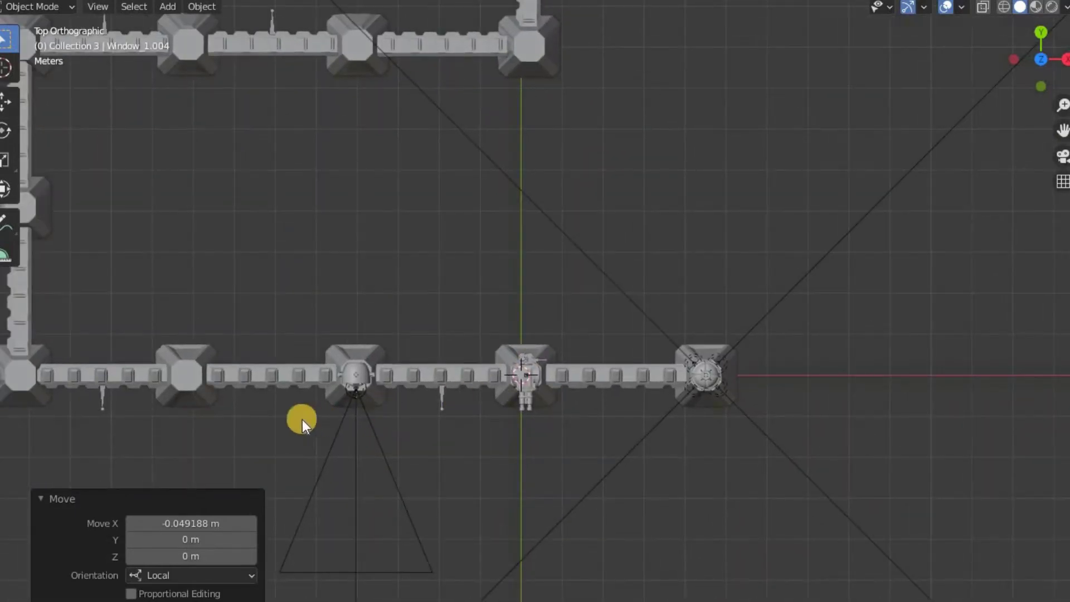
- Copy an armored wall section from the bottom row to above the bottom wall
left_click(292, 383)
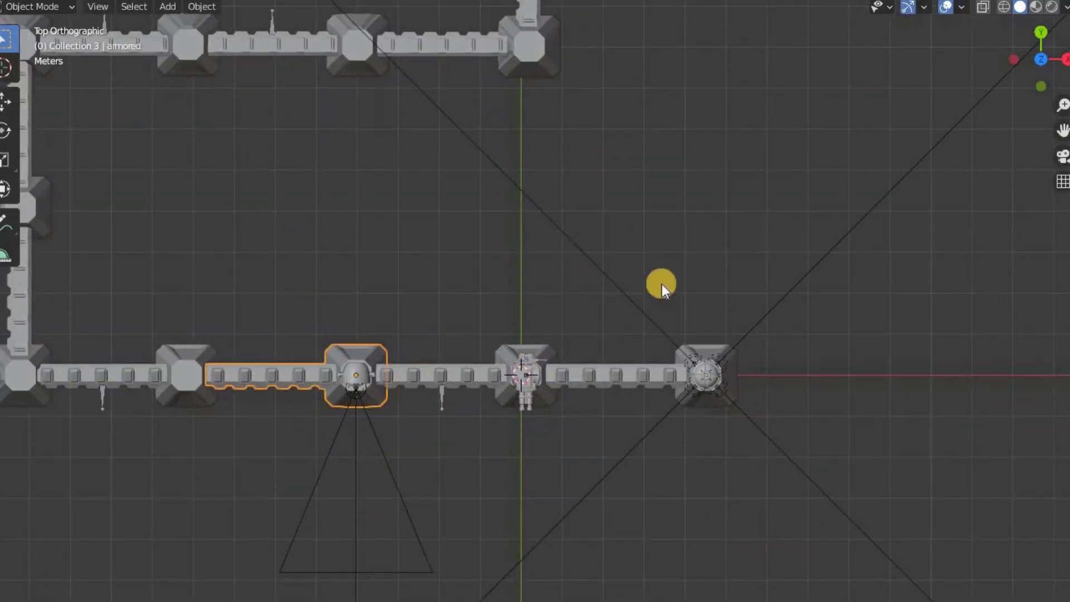
middle_click_drag(661, 283, 434, 366, "shift")
scroll(434, 365, "up", 2)
key("shift+d")
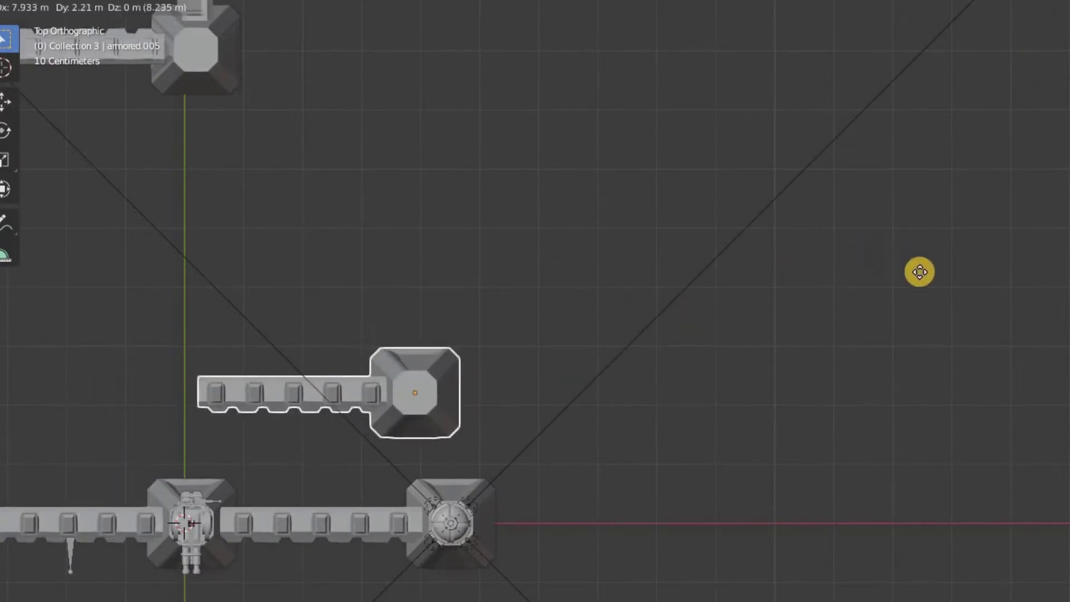
left_click(933, 289)
middle_click_drag(733, 317, 746, 271, "shift")
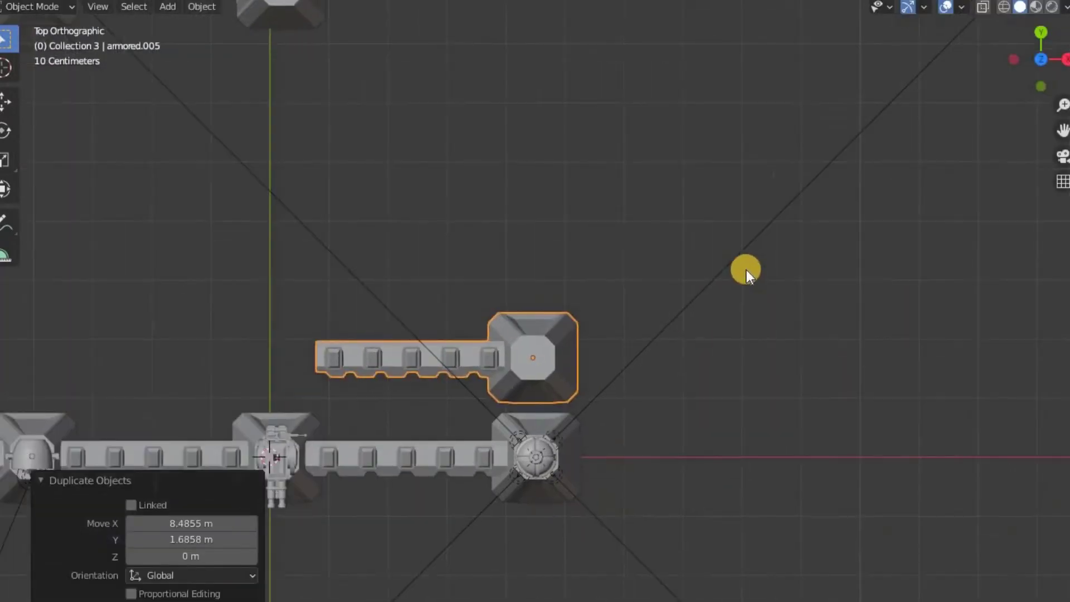
- Rotate the armored copy -90° and seat it on the bottom wall's right end tower
key("r")
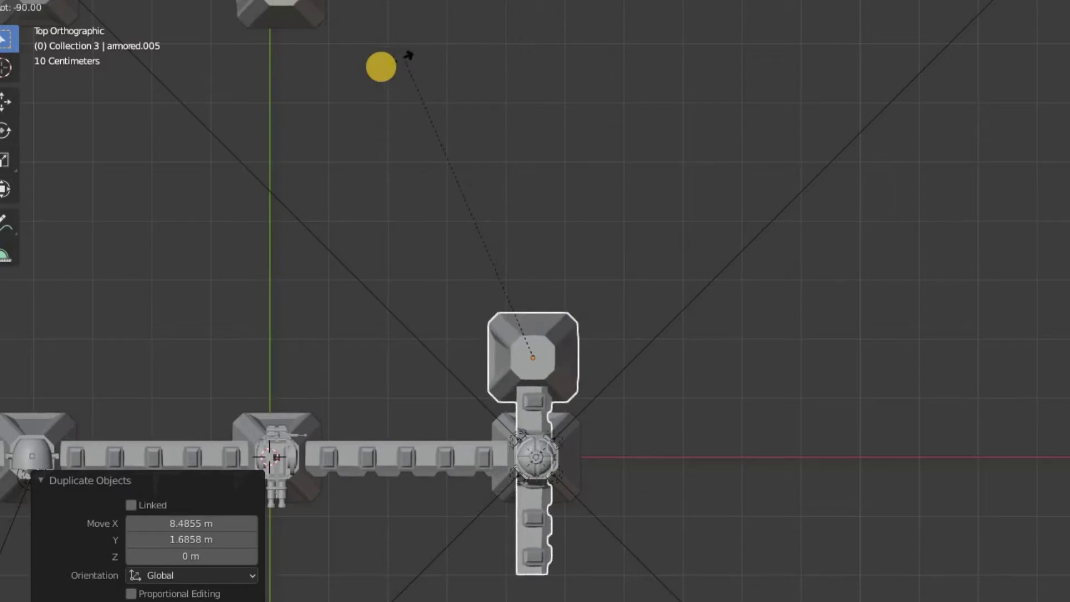
left_click(409, 73)
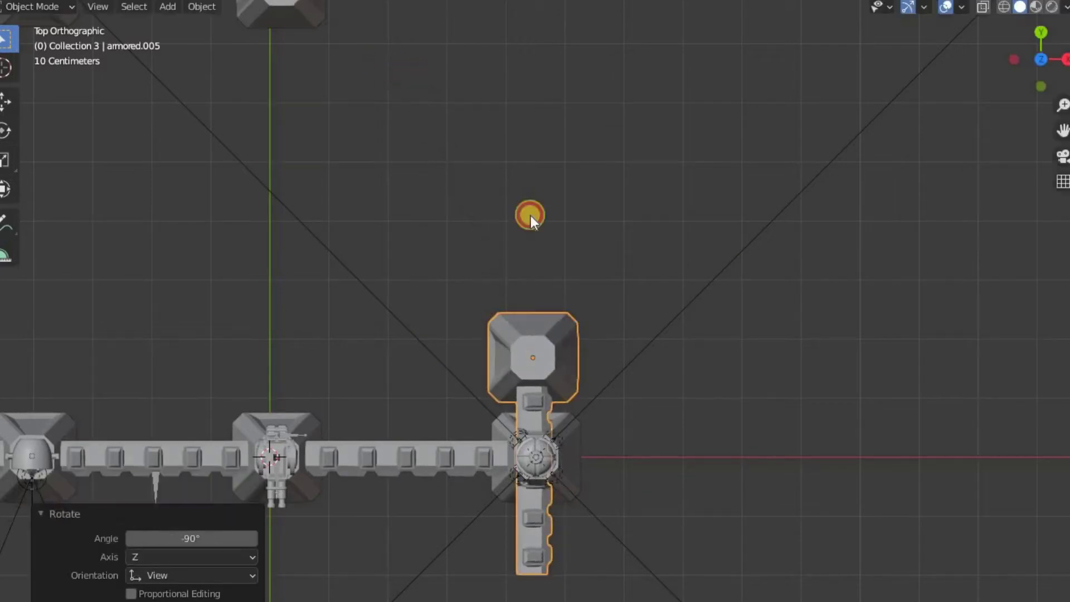
scroll(645, 448, "up", 1)
key("g")
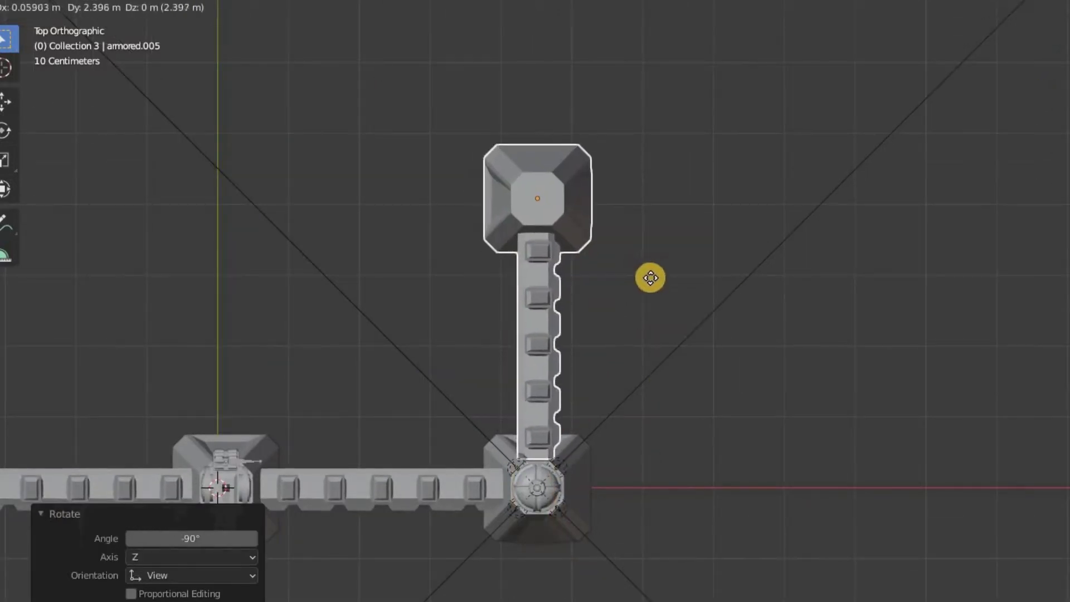
left_click(647, 277)
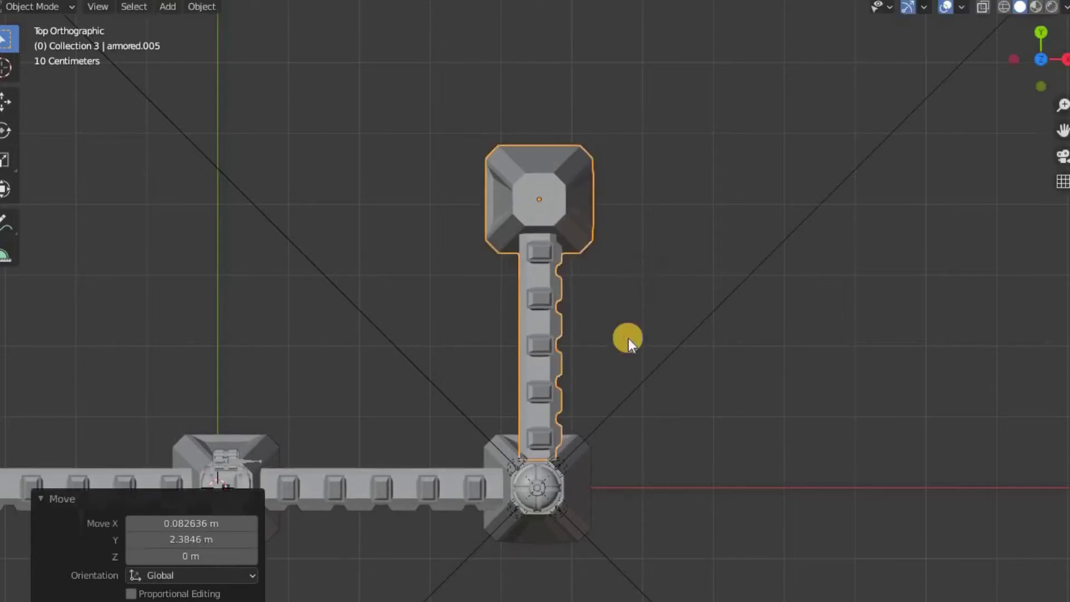
scroll(630, 312, "up", 2)
scroll(627, 223, "down", 3)
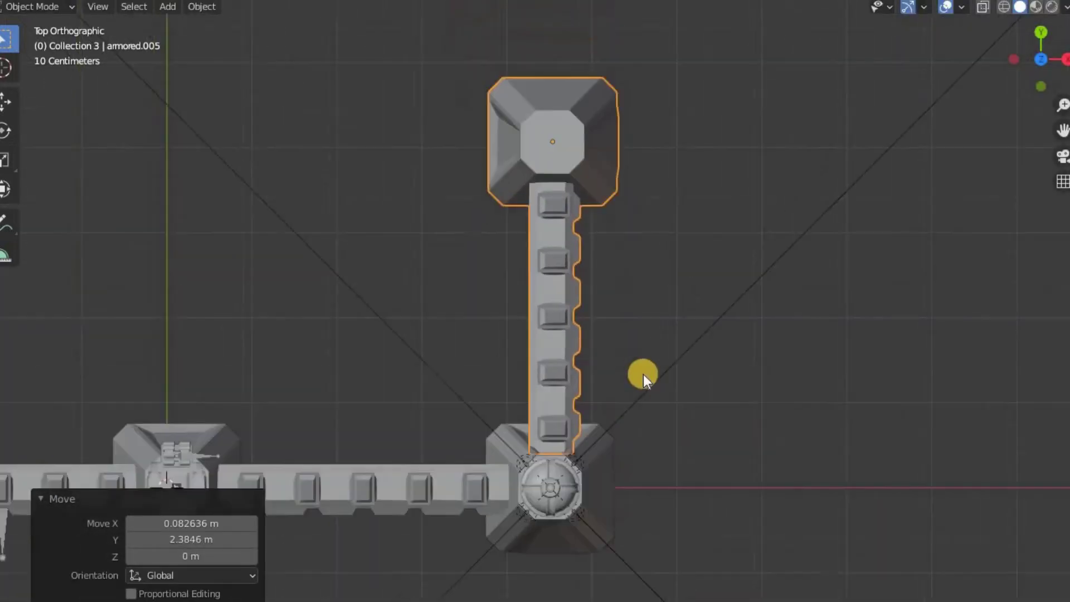
scroll(619, 253, "down", 1)
mouse_move(620, 253)
middle_mouse_down("shift")
mouse_move(576, 481)
mouse_move(593, 470)
middle_mouse_up("shift")
- Duplicate the upright wall section along local X, stacking the copy above the first
key("shift+d")
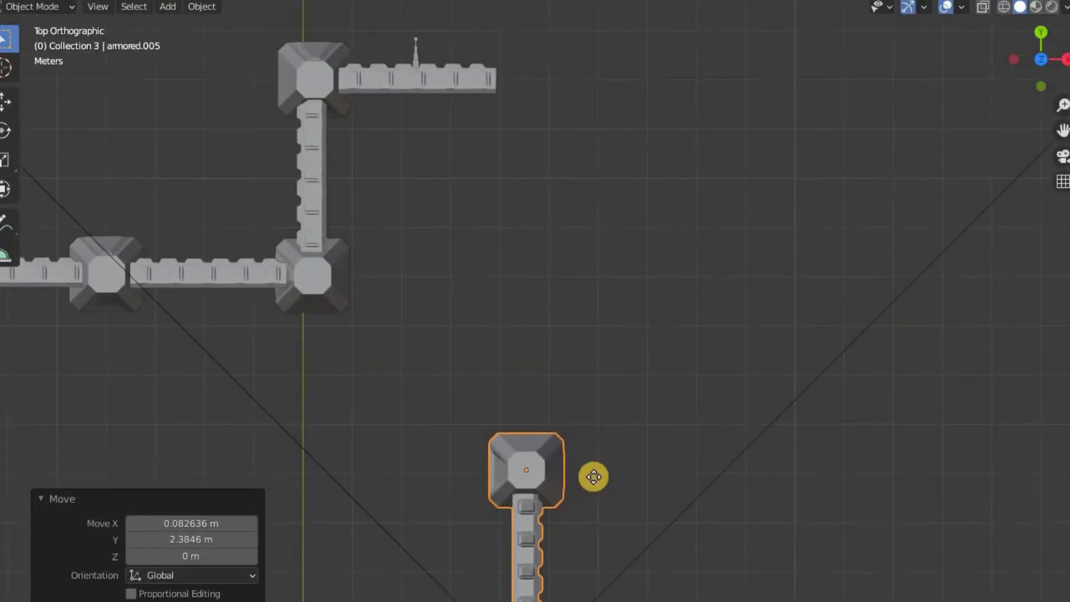
key("x")
key("x")
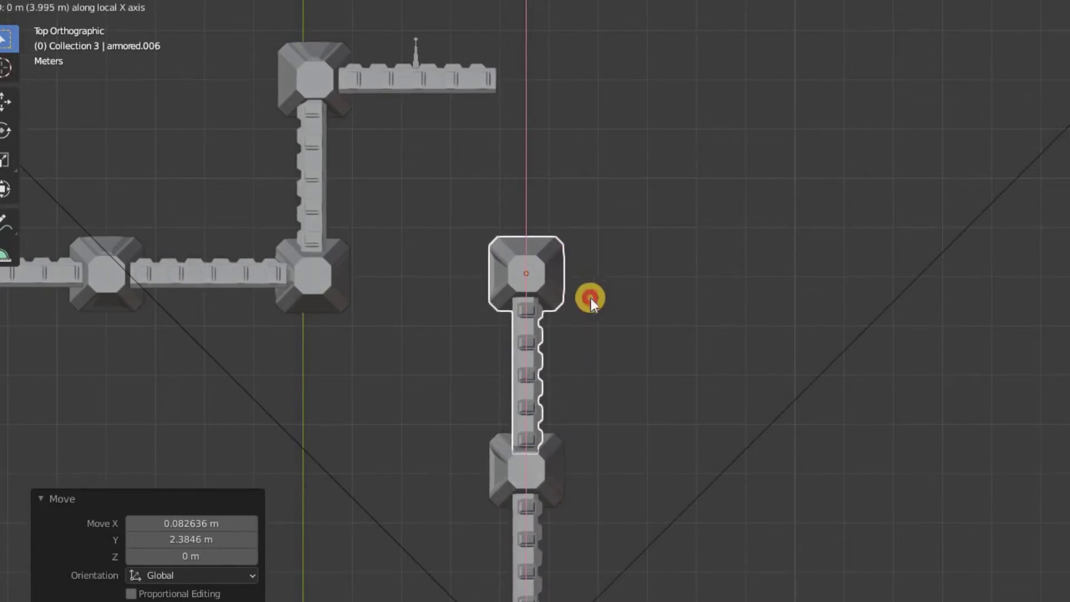
left_click(592, 298)
scroll(773, 268, "down", 1)
scroll(773, 268, "down", 1)
middle_click_drag(728, 279, 701, 297, "shift")
key("KP_7")
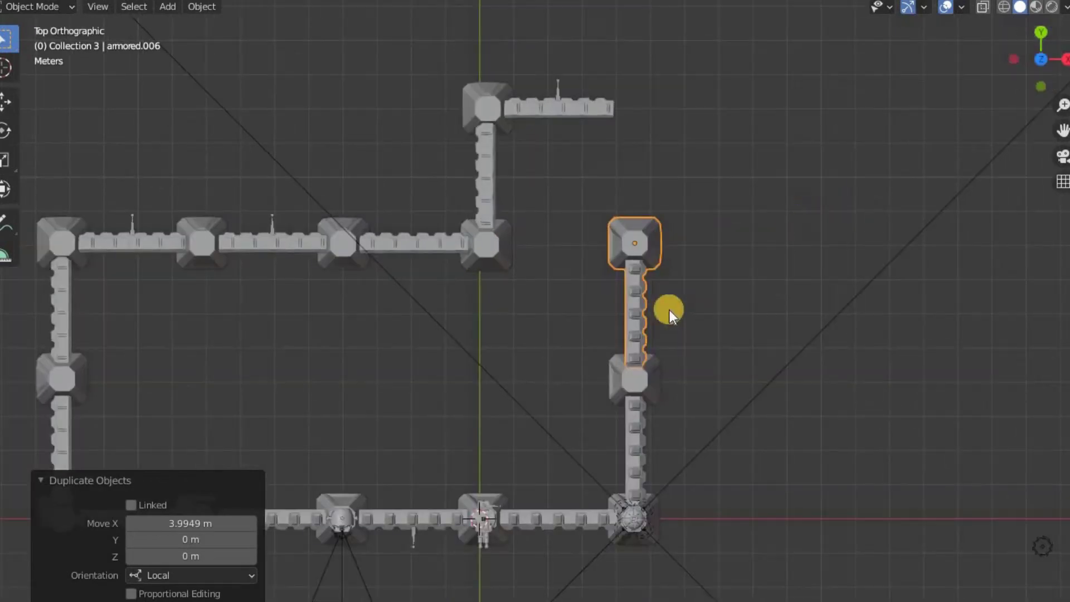
scroll(670, 310, "up", 3)
middle_click_drag(647, 354, 648, 342, "shift")
- Add another copied section along local X, placed level with the top wall
key("shift+d")
key("x")
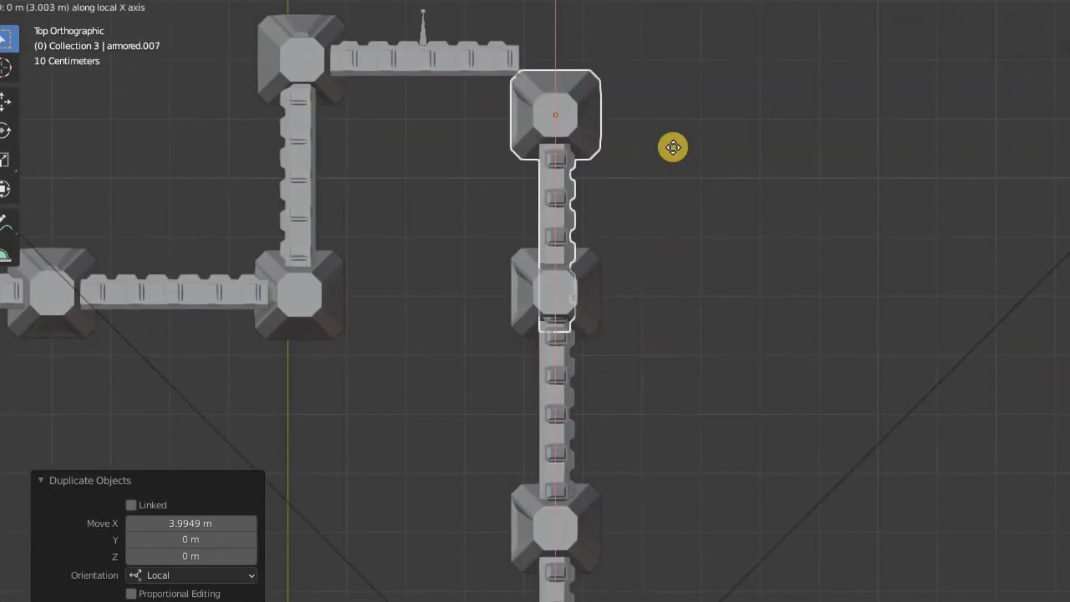
left_click(671, 121)
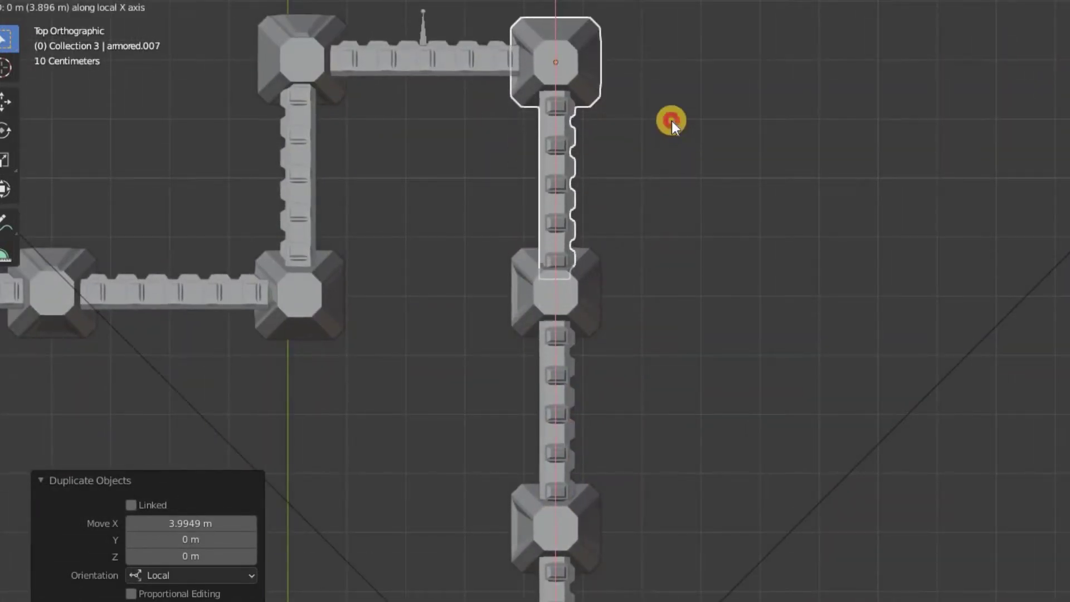
scroll(626, 342, "up", 2)
scroll(634, 171, "up", 1)
scroll(594, 282, "down", 4, "shift")
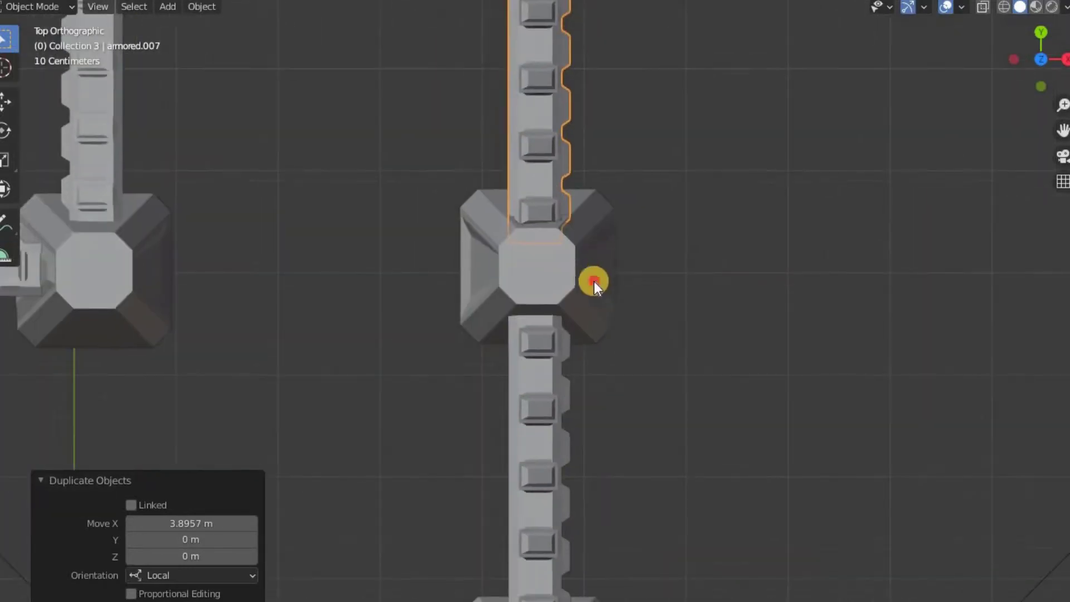
- Nudge the middle upright section slightly down along its local X axis
left_click(594, 282)
scroll(686, 60, "down", 2)
scroll(686, 58, "up", 3, "shift")
scroll(613, 206, "down", 2, "shift")
scroll(613, 209, "up", 2)
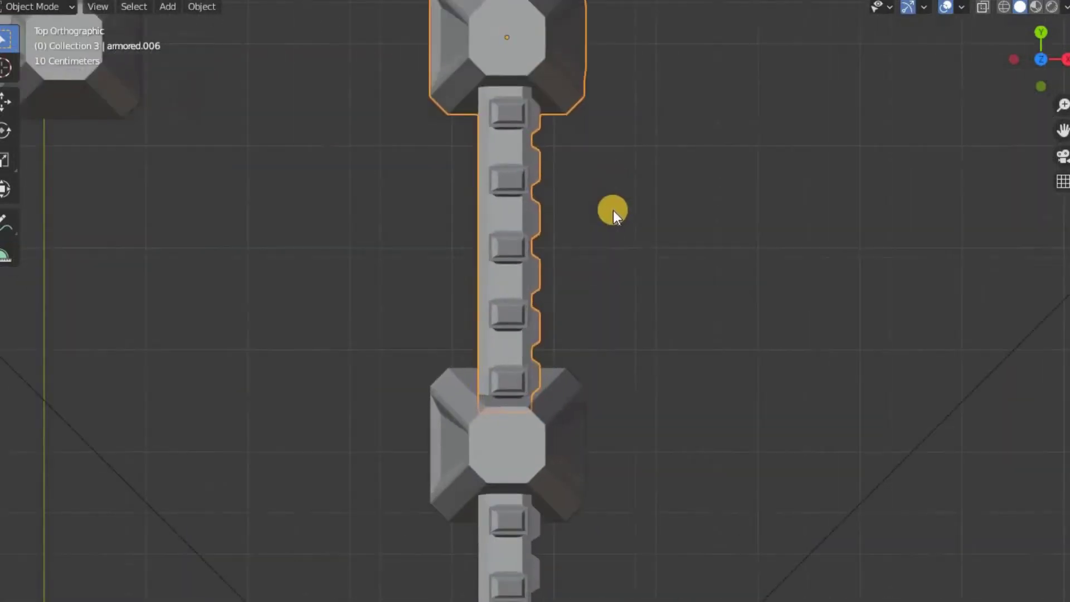
key("g")
key("x")
key("x")
left_click(575, 339)
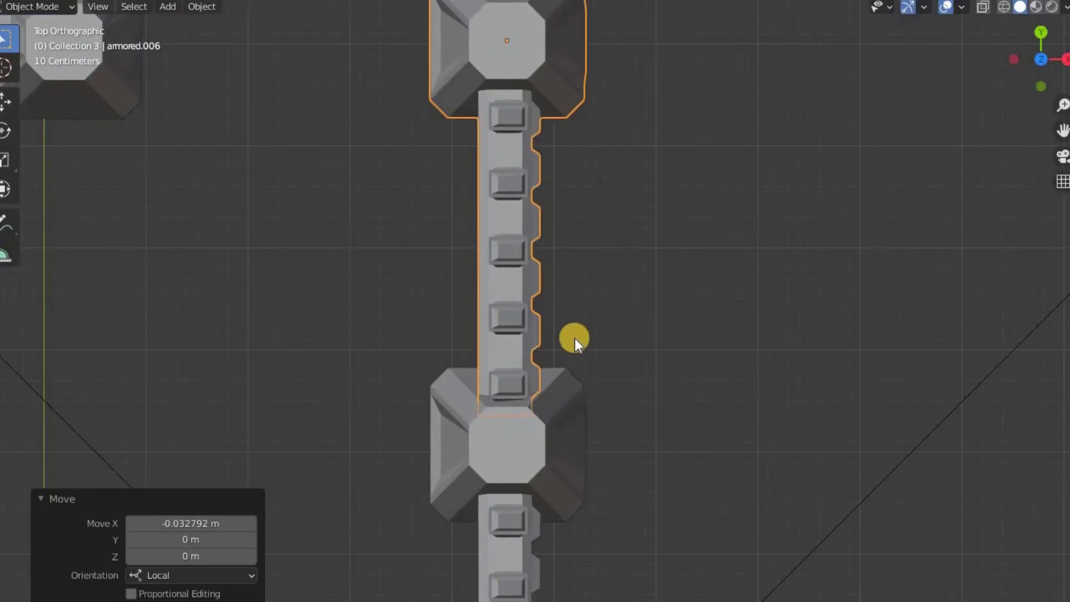
scroll(592, 224, "down", 3)
- Shift the lowest upright section slightly, then select the top wall with its tower
left_click(592, 223)
scroll(638, 201, "down", 3, "shift")
scroll(638, 181, "up", 2)
key("g")
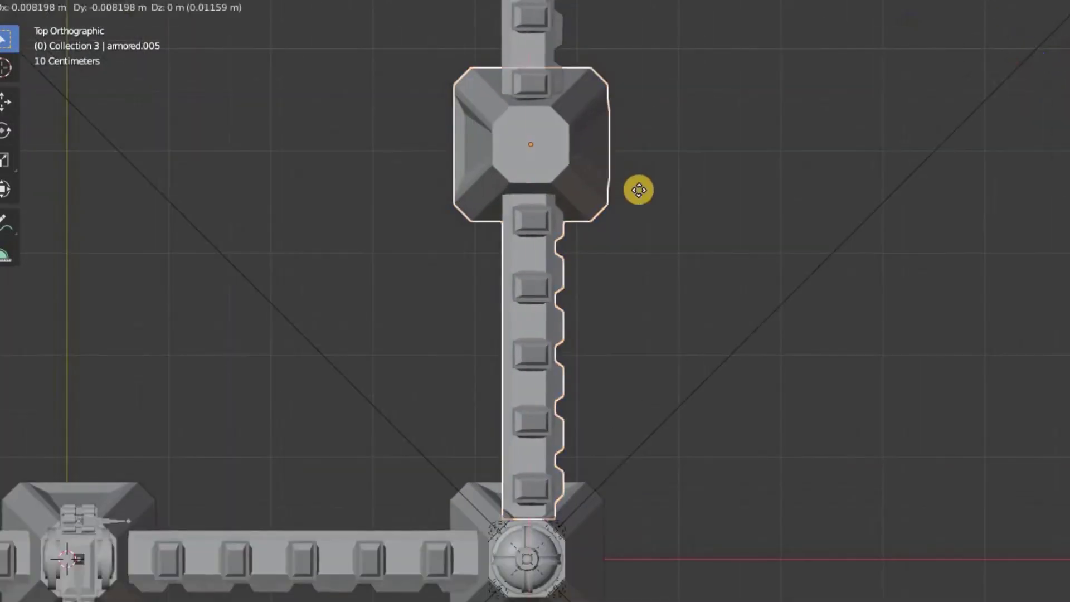
left_click(641, 120)
scroll(619, 342, "up", 2, "shift")
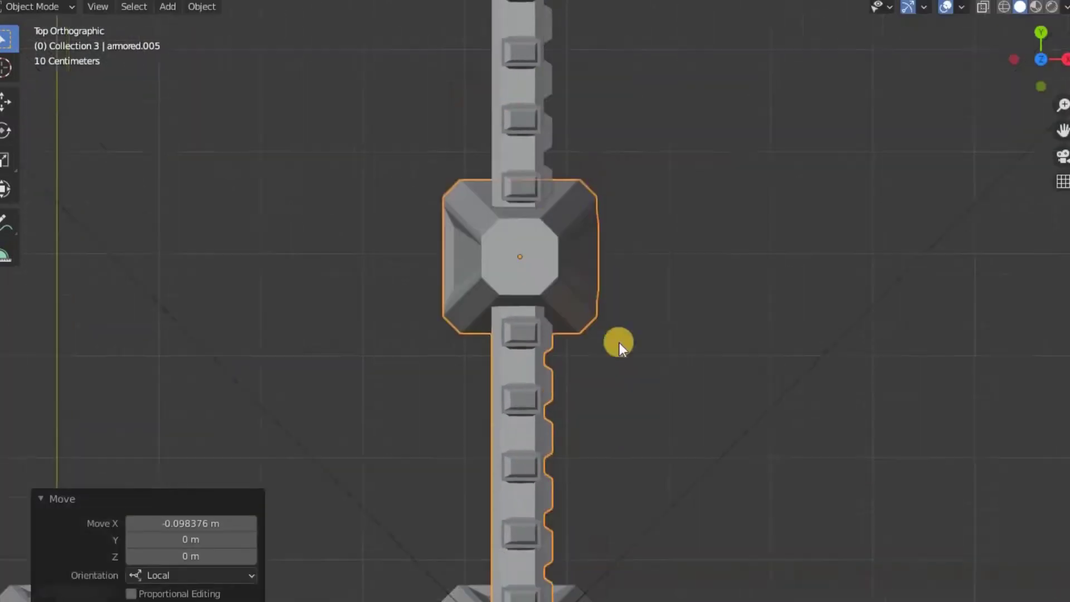
scroll(620, 343, "down", 3)
scroll(593, 302, "up", 3, "shift")
left_click(530, 132)
scroll(543, 191, "up", 2)
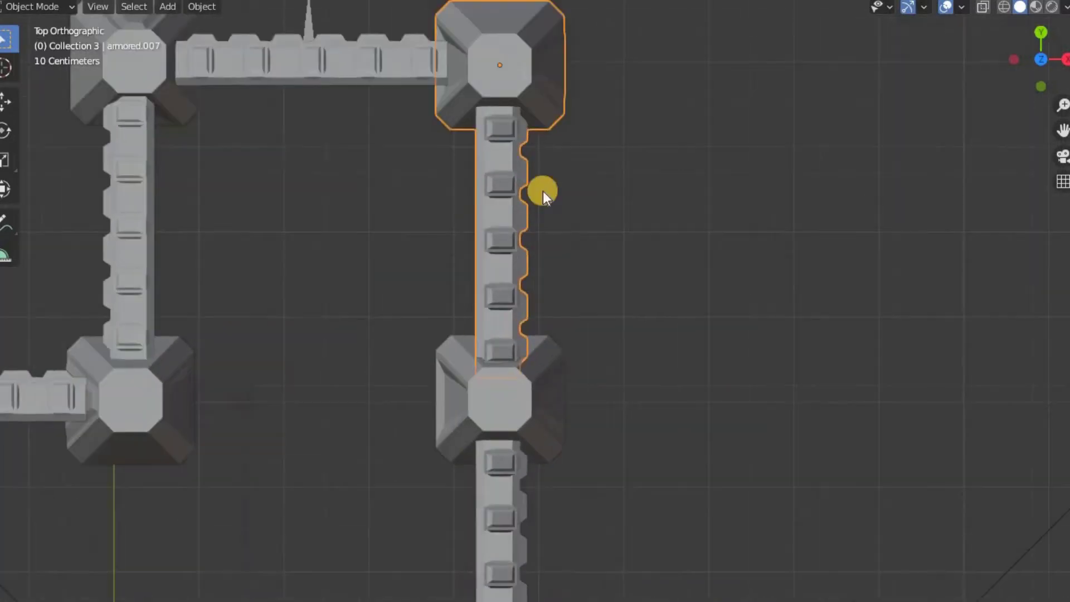
scroll(447, 167, "up", 1, "shift")
left_click(448, 167)
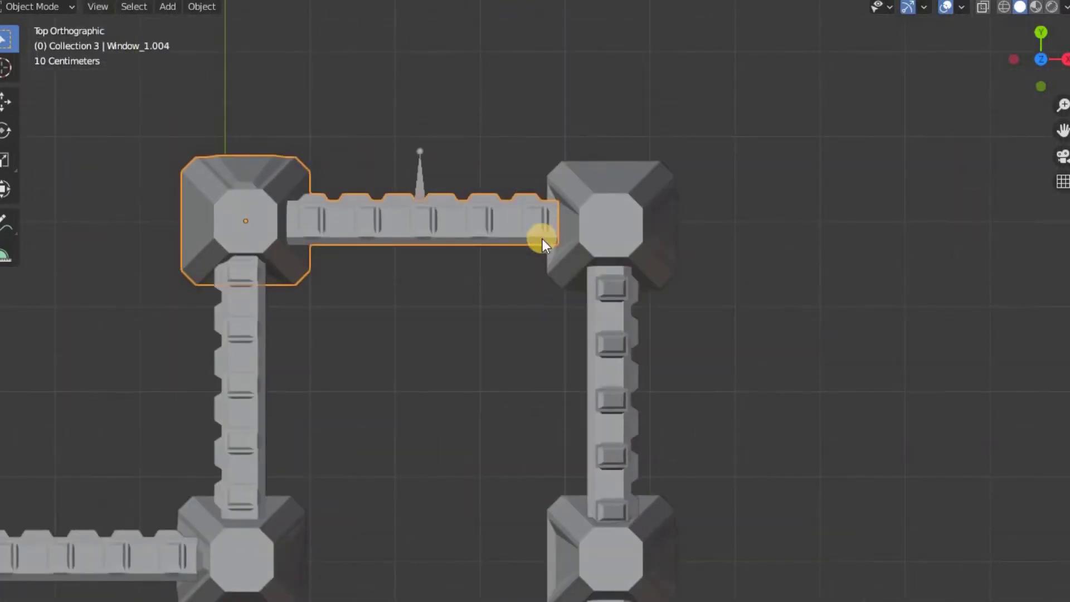
- Shift the top wall section slightly along its local X axis
key("g")
key("x")
key("x")
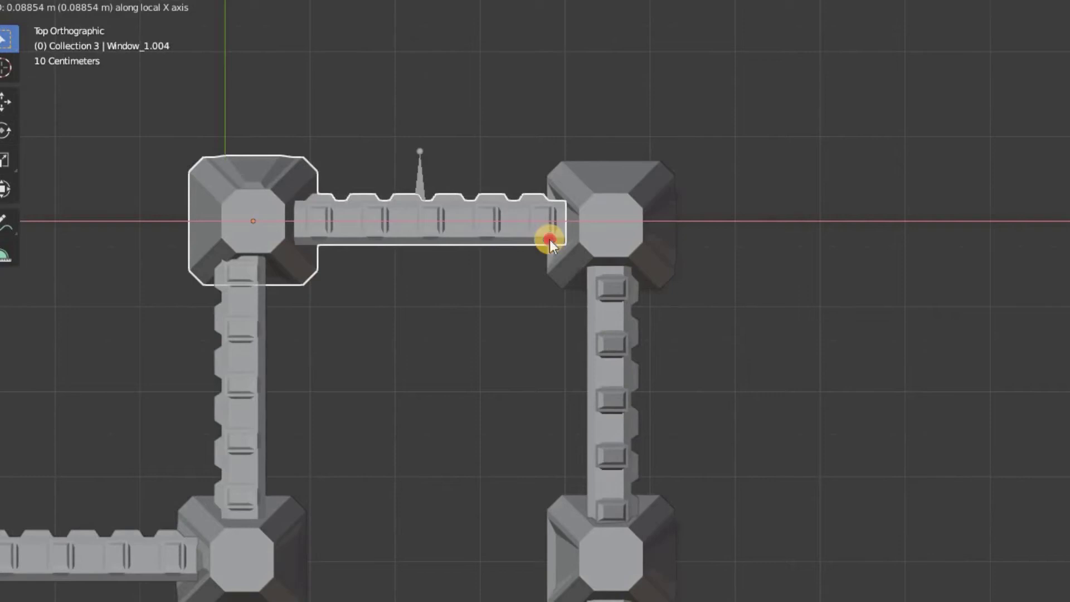
left_click(547, 239)
- Nudge the left wall and corner tower (armored.004) about 0.03 m along local Y
mouse_move(313, 466)
middle_mouse_down("shift")
mouse_move(441, 416)
mouse_move(434, 429)
middle_mouse_up("shift")
left_click(434, 429)
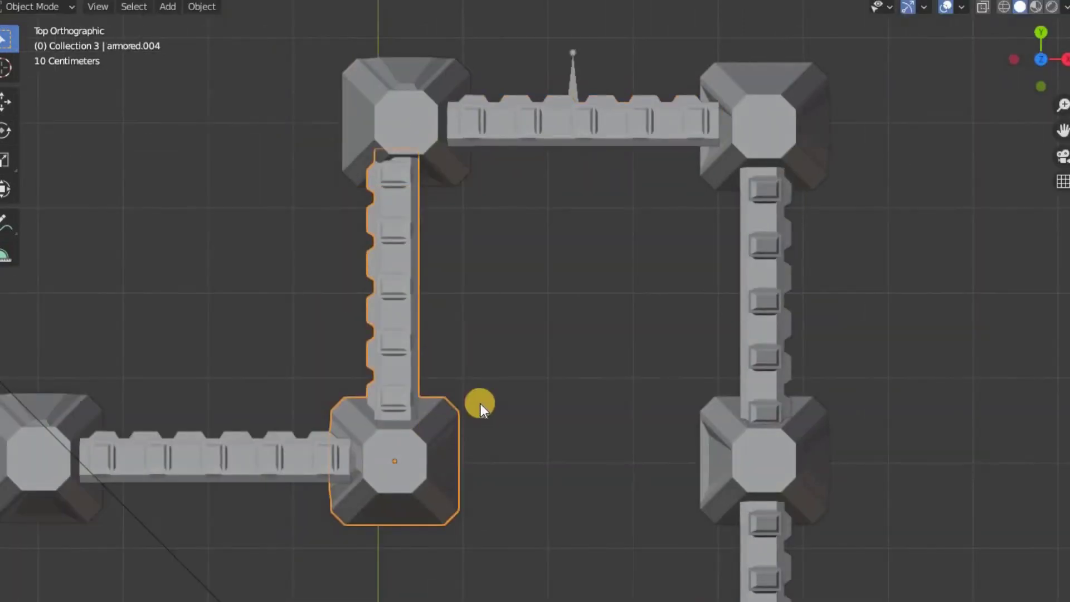
key("g")
key("y")
key("y")
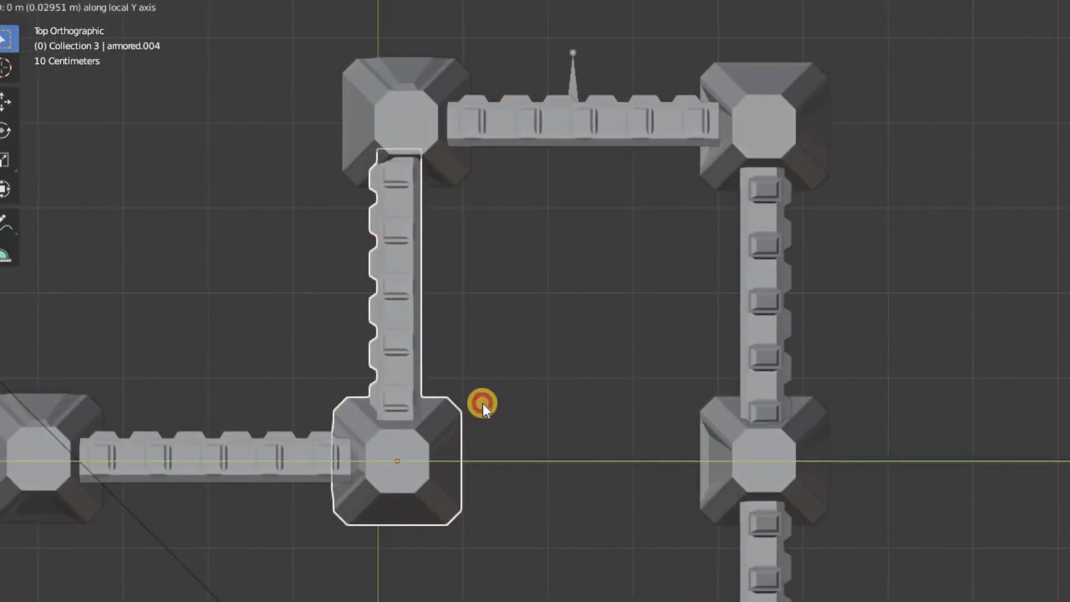
left_click(483, 404)
scroll(521, 411, "down", 4)
scroll(486, 404, "down", 1)
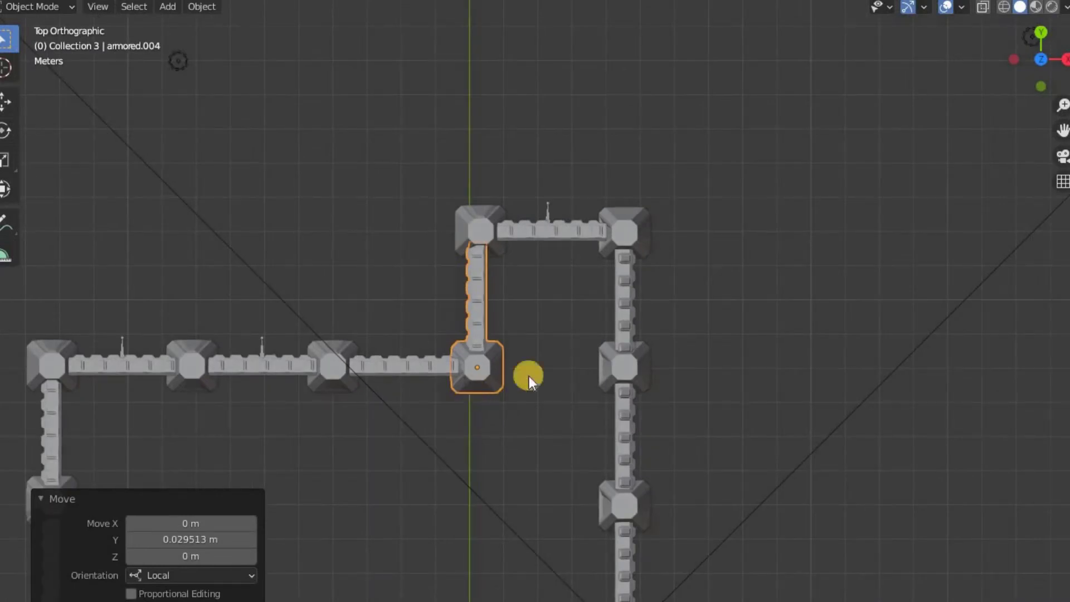
scroll(588, 331, "up", 3)
mouse_move(588, 331)
middle_mouse_down()
mouse_move(590, 248)
mouse_move(495, 280)
mouse_move(671, 188)
mouse_move(604, 231)
mouse_move(570, 143)
mouse_move(629, 107)
mouse_move(613, 267)
mouse_move(586, 246)
mouse_move(644, 244)
mouse_move(649, 265)
mouse_move(889, 318)
mouse_move(956, 235)
mouse_move(677, 275)
mouse_move(658, 261)
middle_mouse_up()
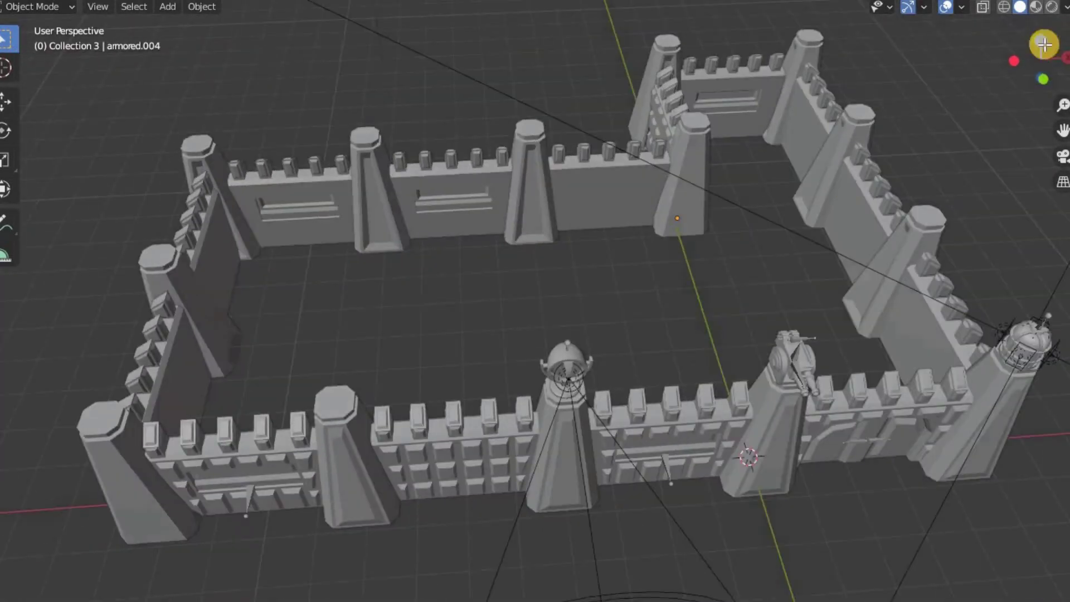
- Delete front wall section Window_1.003 together with its neighbouring corner tower
left_click(1040, 41)
scroll(468, 256, "up", 1)
left_click(467, 257)
scroll(467, 257, "up", 1)
key("x")
key("Return")
scroll(669, 418, "down", 2)
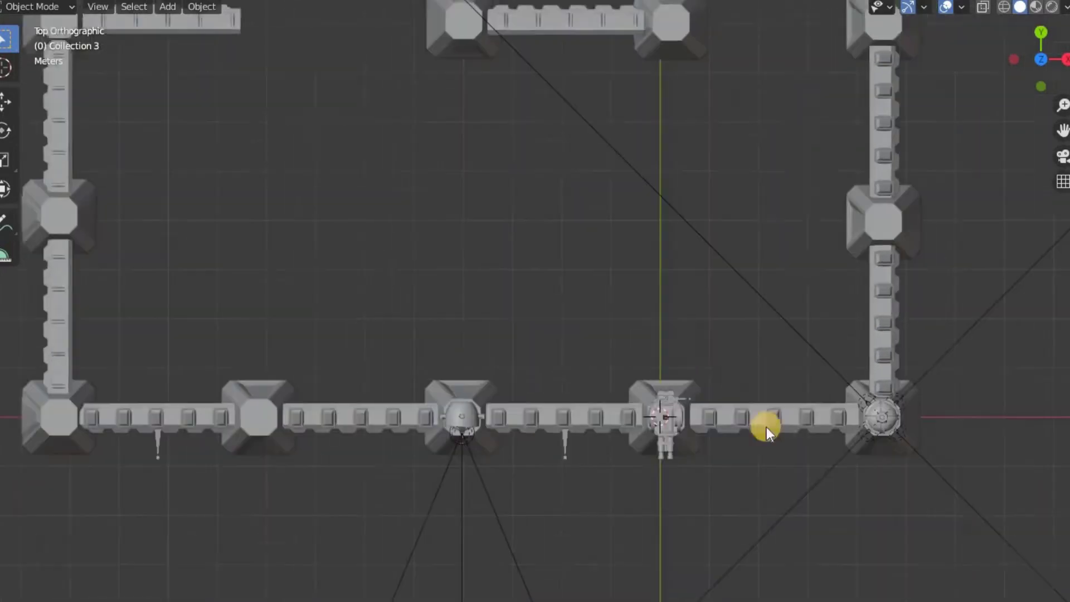
- Select the gate piece and frame the front-wall gap from the top view
left_click(741, 423)
mouse_move(742, 423)
middle_mouse_down()
mouse_move(767, 334)
mouse_move(853, 302)
middle_mouse_up()
left_click(852, 302)
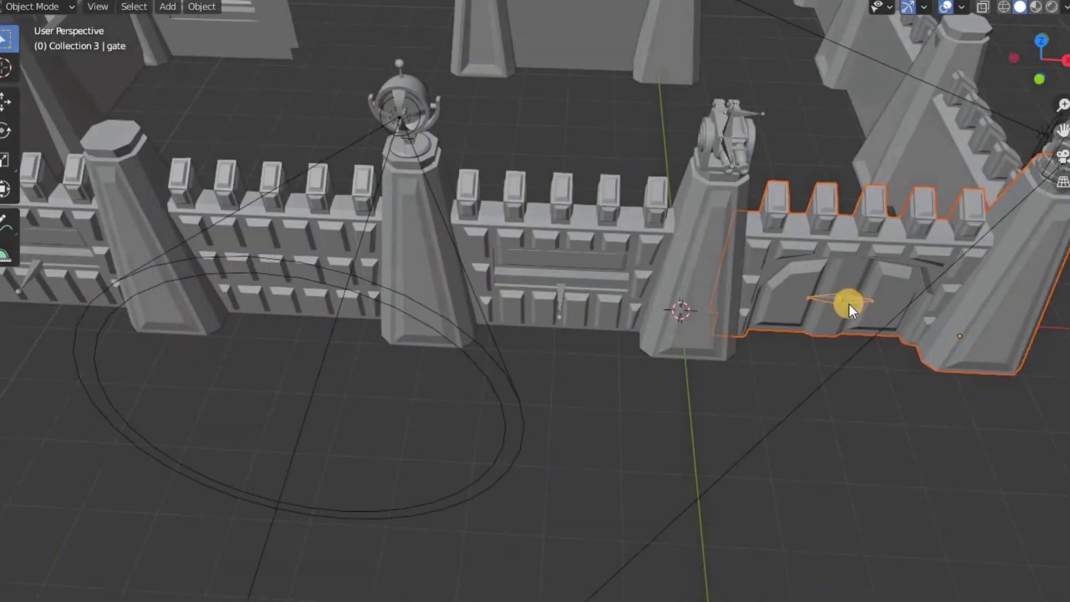
left_click(1040, 41)
middle_click_drag(666, 270, 786, 547, "shift")
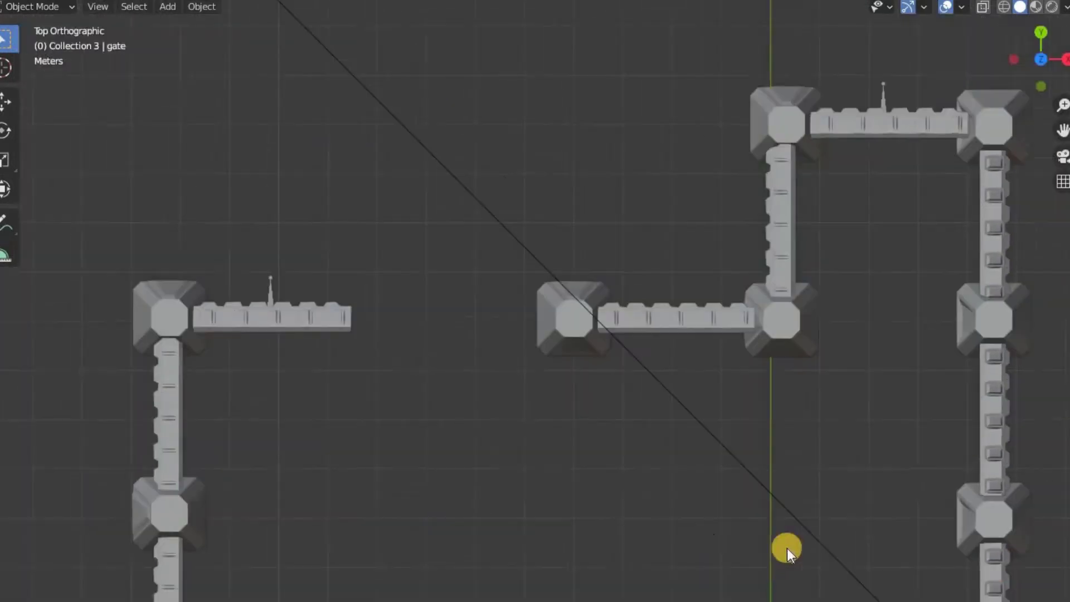
scroll(707, 516, "up", 2)
- Duplicate the gate, drop it into the front-wall gap, rotate it 180° and fine-tune its position
key("shift+d")
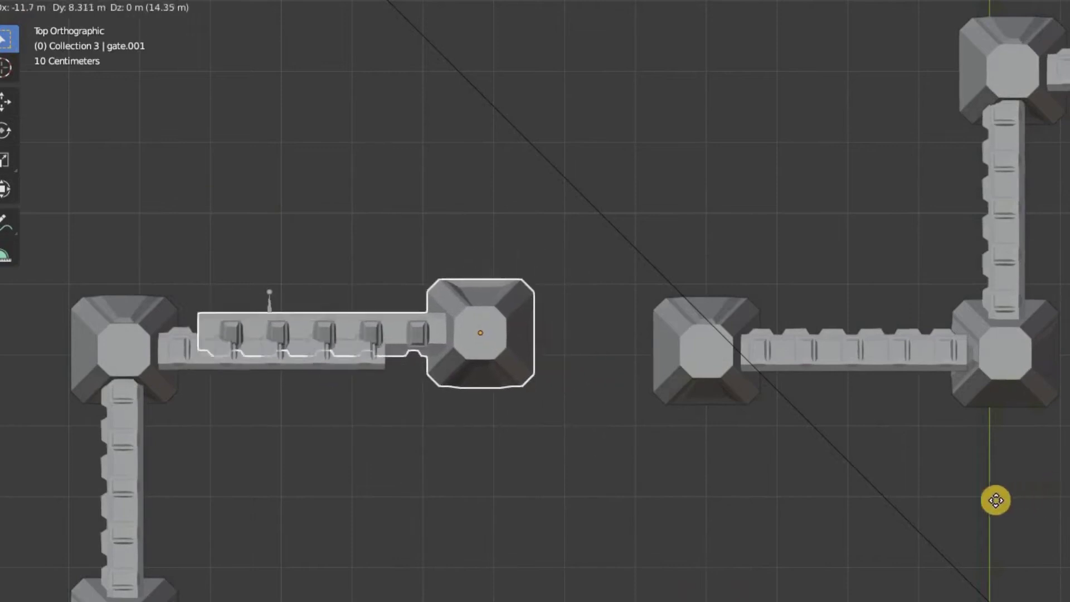
left_click(998, 547)
key("r")
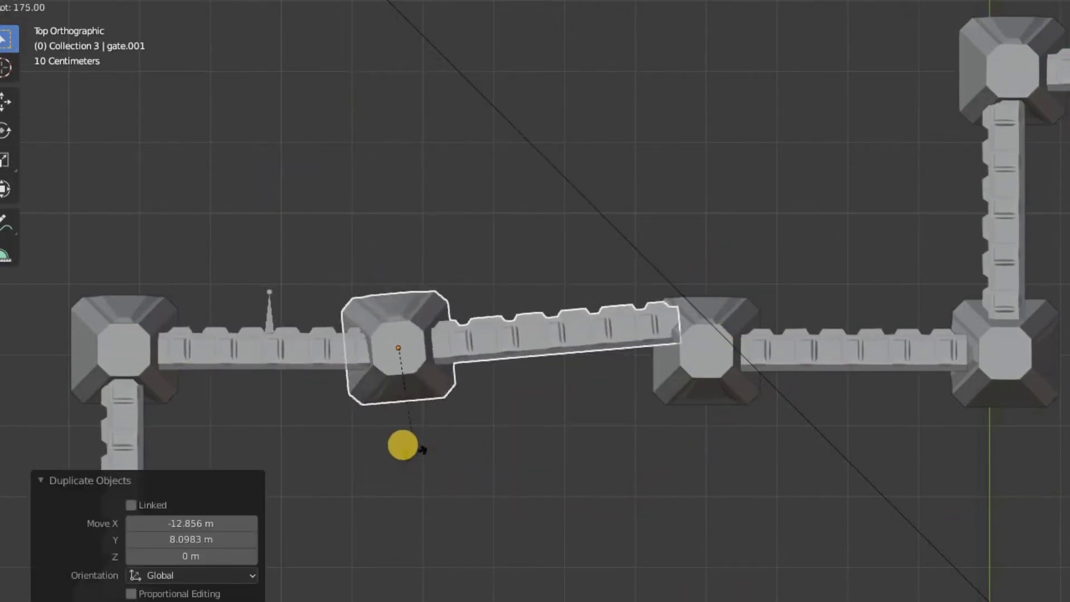
left_click(412, 446)
scroll(604, 446, "up", 2)
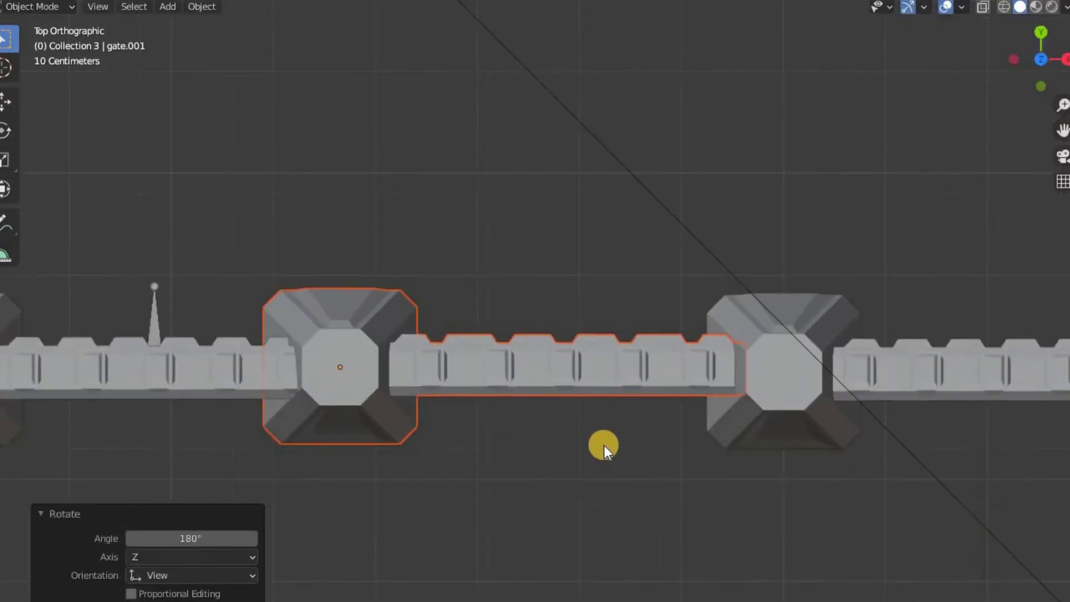
scroll(614, 444, "up", 1)
scroll(614, 444, "up", 1)
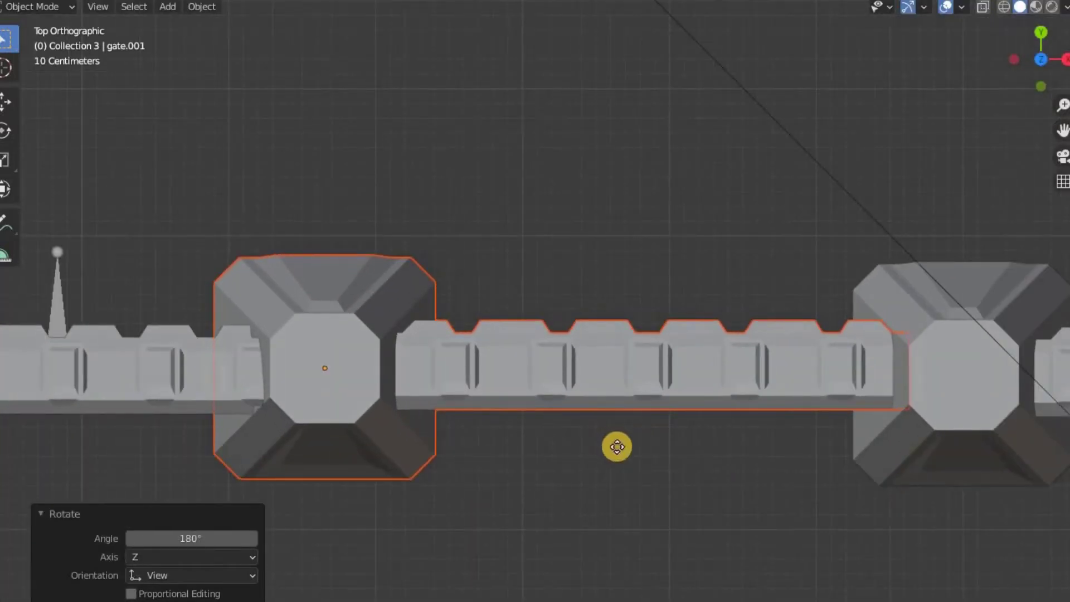
key("g")
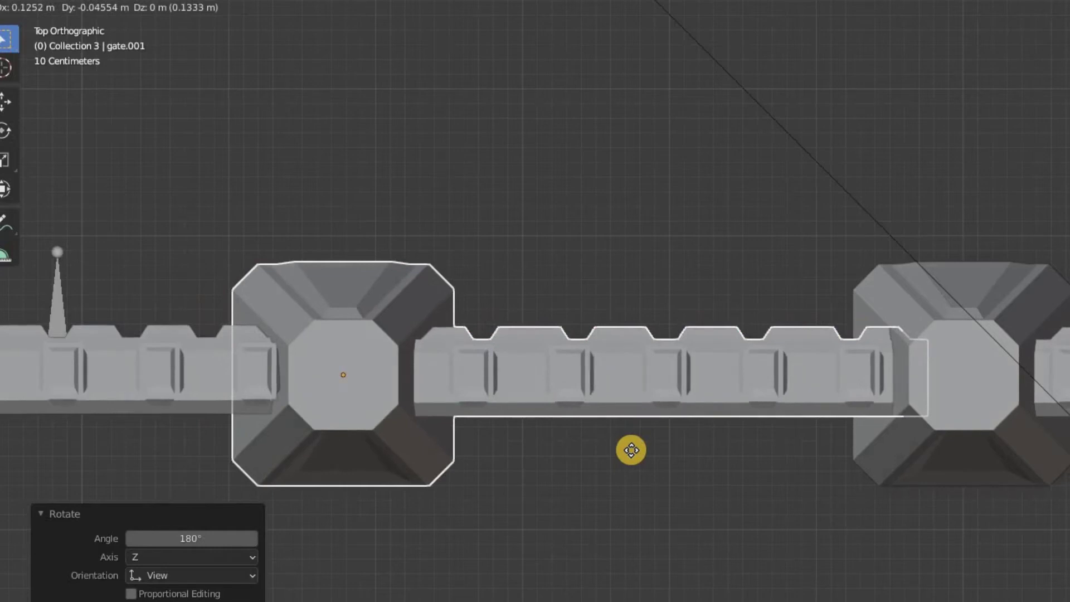
left_click(631, 450)
mouse_move(628, 436)
middle_mouse_down()
mouse_move(886, 280)
mouse_move(800, 363)
mouse_move(868, 385)
mouse_move(810, 401)
mouse_move(498, 361)
mouse_move(591, 380)
mouse_move(605, 353)
mouse_move(732, 246)
mouse_move(626, 317)
mouse_move(608, 354)
middle_mouse_up()
scroll(836, 324, "down", 3)
scroll(724, 393, "down", 2)
- Slide the studded wall armored.003 beside the gate sideways along local X until flush
left_click(731, 246)
scroll(607, 354, "up", 3)
mouse_move(473, 306)
middle_mouse_down()
mouse_move(460, 304)
mouse_move(564, 331)
mouse_move(748, 302)
mouse_move(847, 306)
mouse_move(782, 304)
middle_mouse_up()
key("g")
key("x")
key("x")
left_click(527, 331)
key("g")
key("x")
key("x")
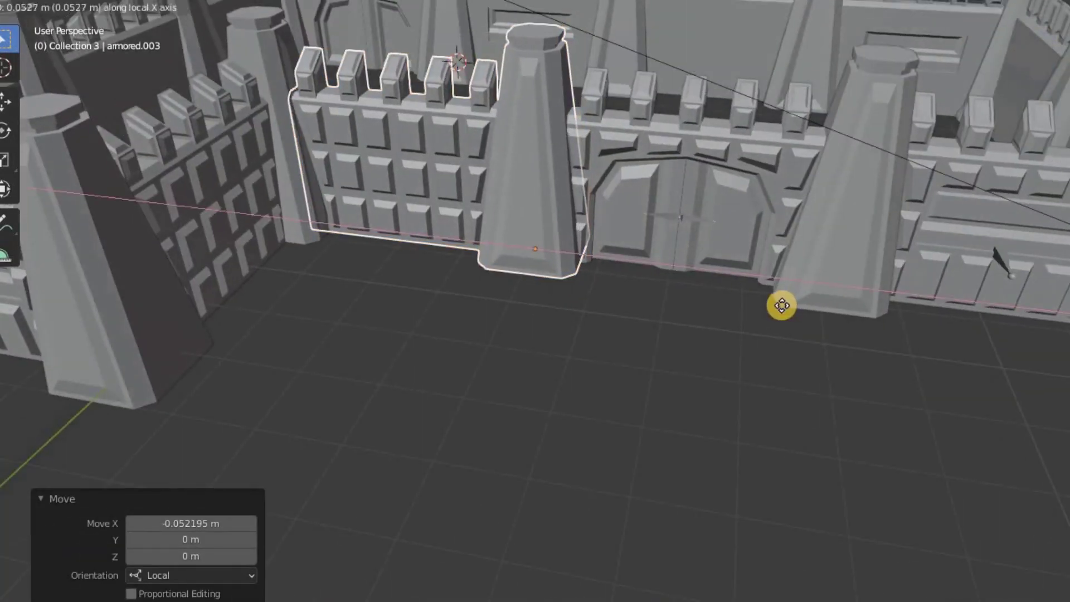
left_click(781, 305)
- Shift the left studded wall armored.004 slightly along its local X axis
middle_click_drag(747, 418, 608, 334)
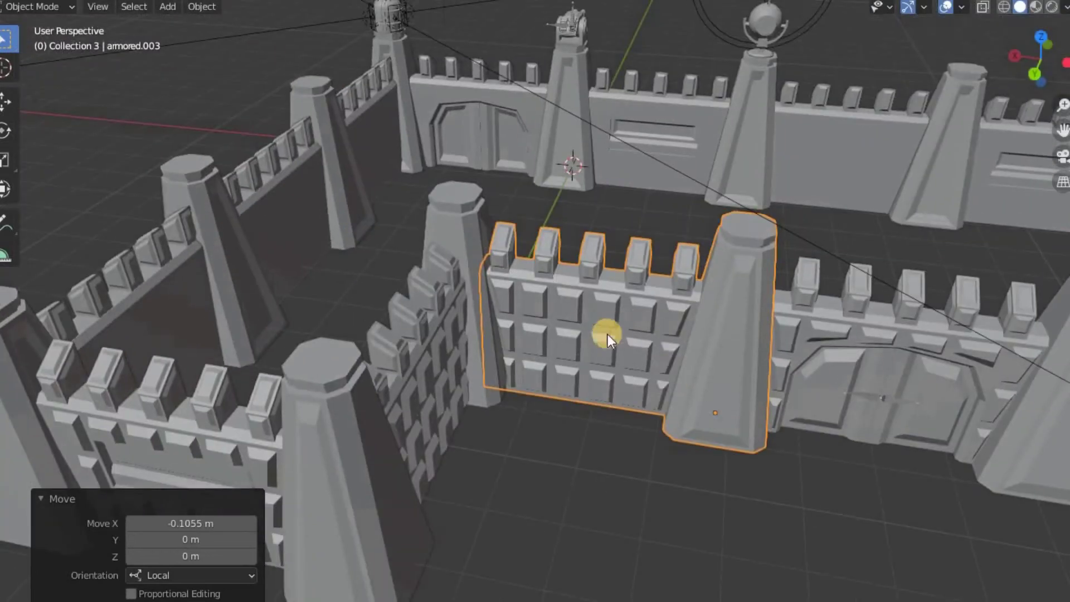
scroll(579, 367, "up", 3)
left_click(492, 412)
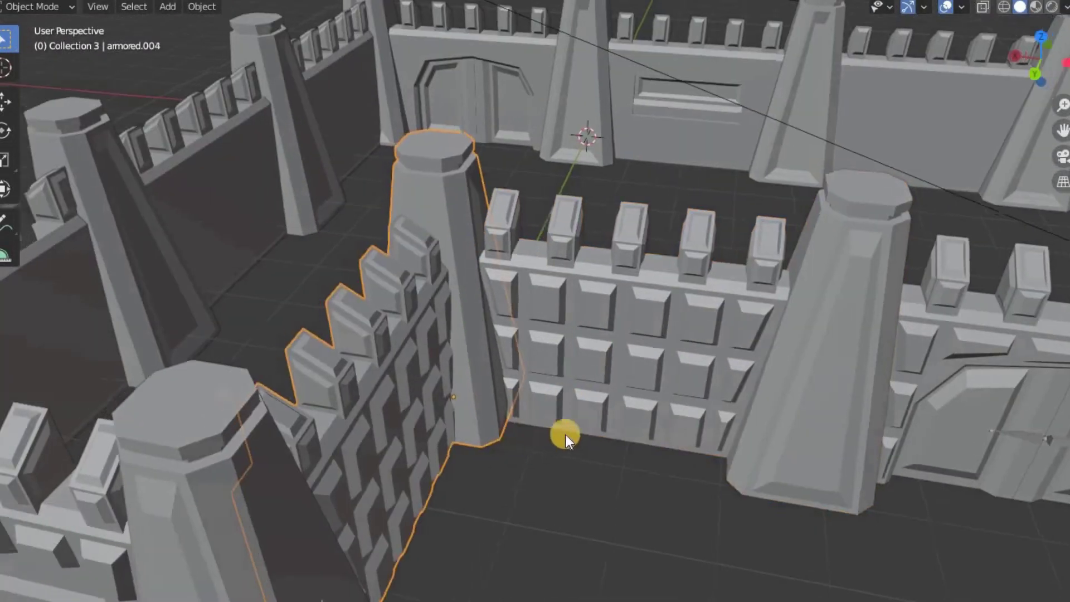
middle_click_drag(565, 436, 587, 431)
key("g")
key("x")
key("x")
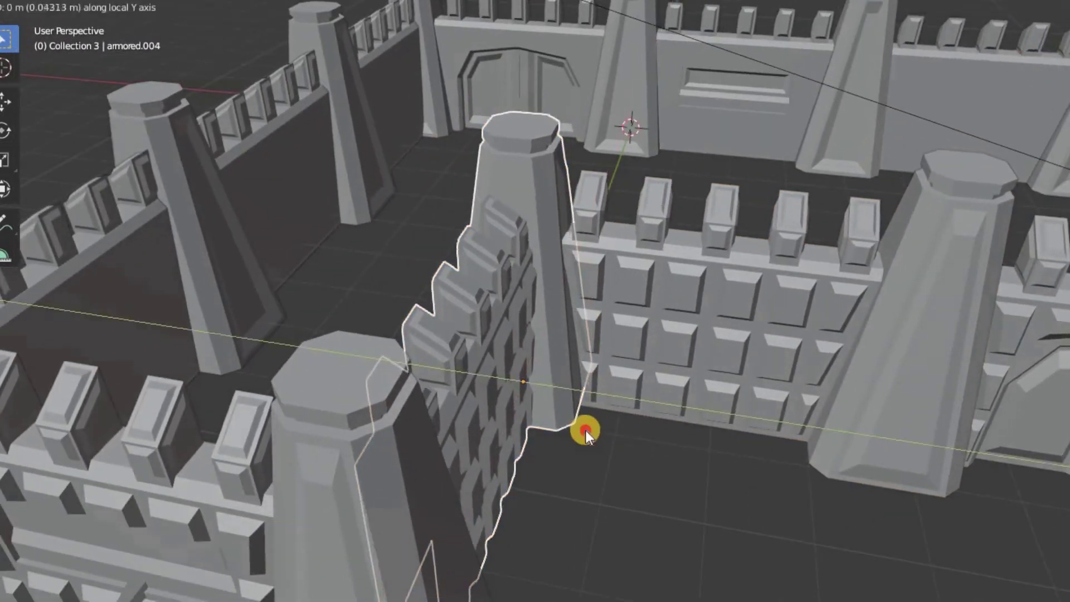
left_click(586, 431)
- Shift the front window wall Window_1.004 sideways along local X to sit flush
left_click(345, 470)
mouse_move(345, 471)
middle_mouse_down()
mouse_move(575, 359)
mouse_move(366, 434)
middle_mouse_up()
mouse_move(487, 434)
middle_mouse_down()
mouse_move(727, 447)
mouse_move(709, 431)
middle_mouse_up()
key("g")
key("x")
key("x")
left_click(760, 434)
scroll(742, 429, "down", 3)
mouse_move(670, 381)
middle_mouse_down()
mouse_move(717, 388)
mouse_move(928, 370)
mouse_move(733, 367)
mouse_move(933, 378)
mouse_move(699, 364)
mouse_move(759, 365)
mouse_move(73, 92)
middle_mouse_up()
- Save the fortress scene from the File menu (F4) and orbit around the castle
key("F4")
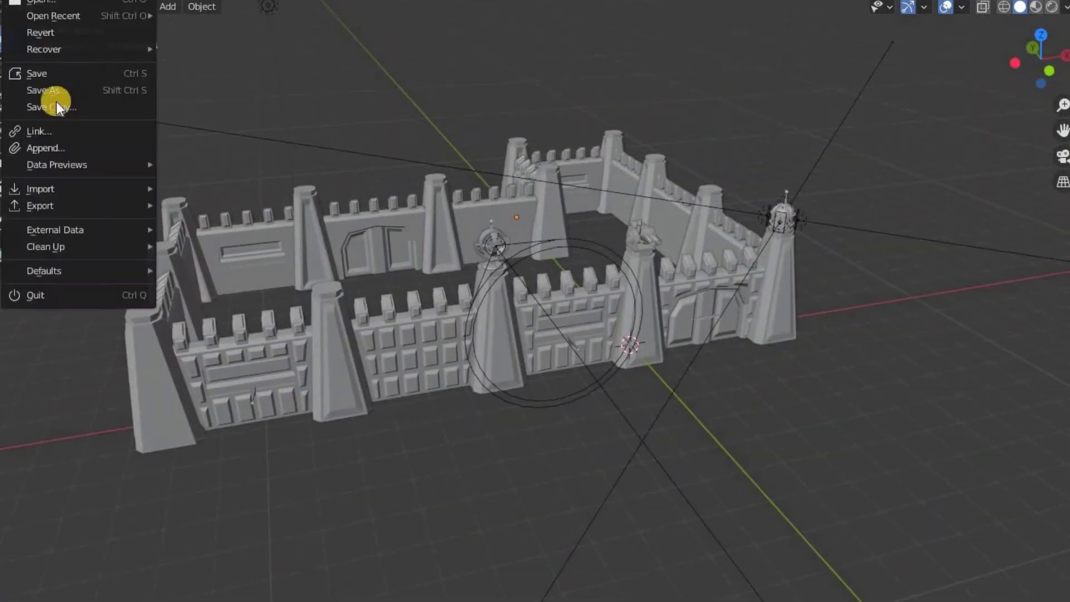
left_click(41, 77)
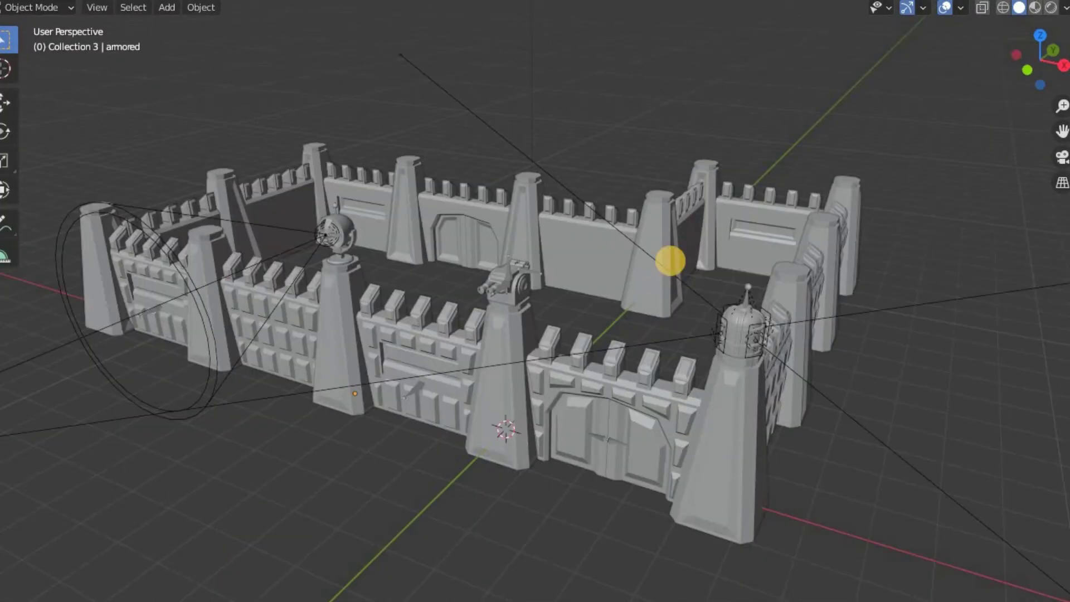
mouse_move(641, 299)
middle_mouse_down()
mouse_move(677, 306)
mouse_move(609, 351)
mouse_move(787, 331)
mouse_move(1056, 342)
mouse_move(89, 335)
mouse_move(253, 349)
mouse_move(924, 71)
middle_mouse_up()
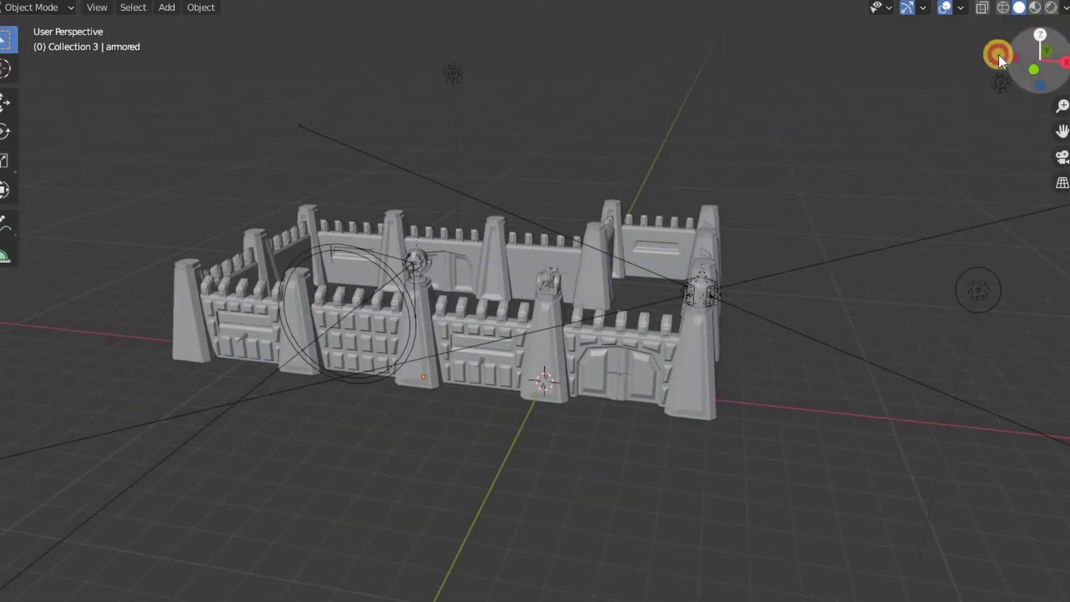
- Select Tower_gun from the top view and pan over to the inner corner towers
key("KP_7")
scroll(558, 274, "up", 3)
scroll(558, 273, "up", 2)
scroll(561, 250, "up", 2)
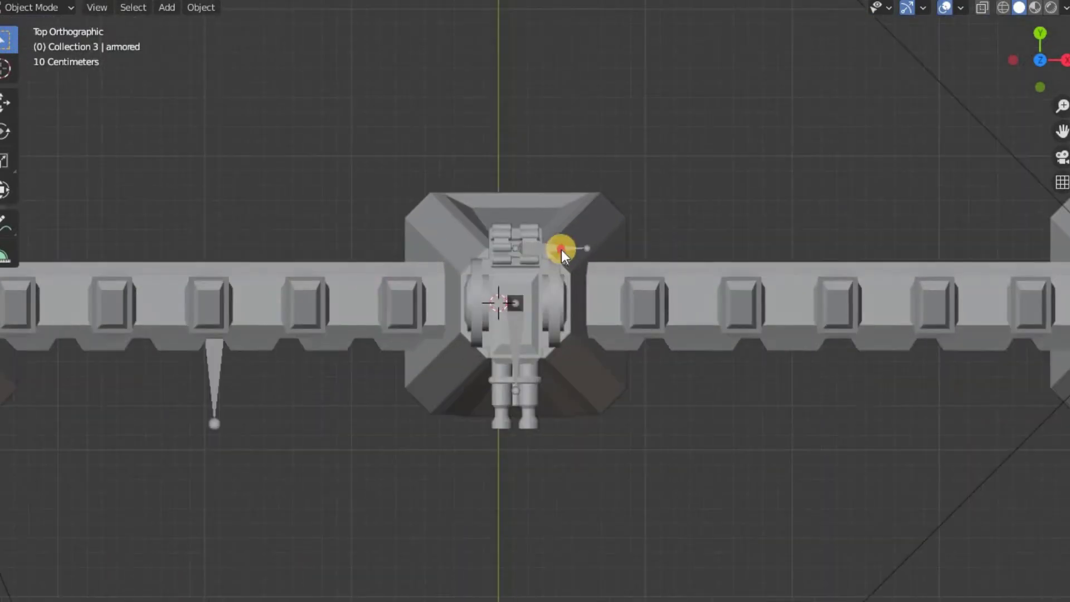
left_click(535, 314)
scroll(536, 314, "down", 4)
middle_click_drag(465, 349, 485, 246, "shift")
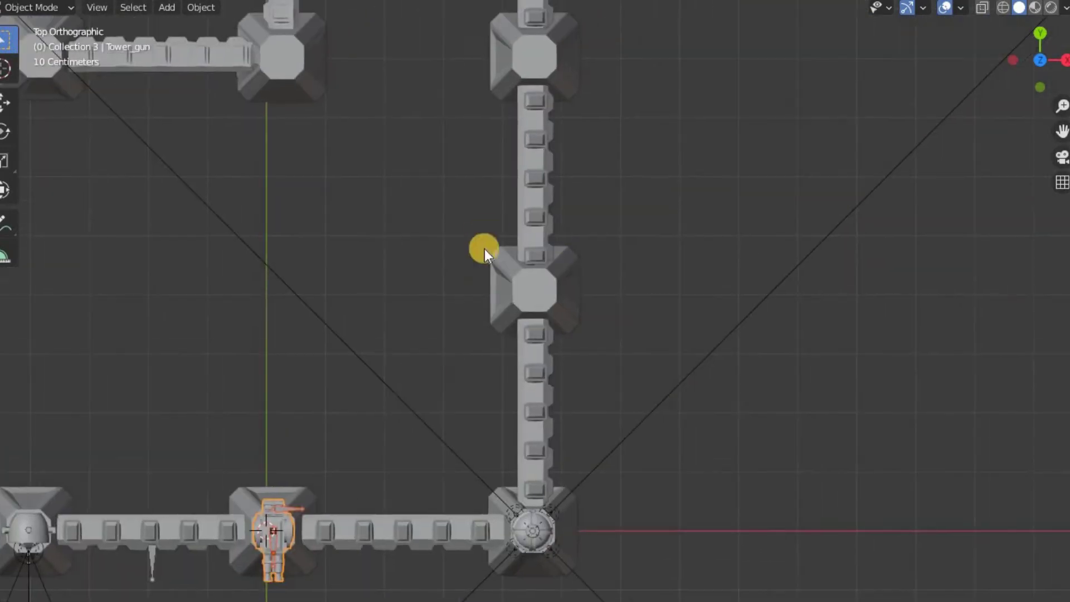
middle_click_drag(461, 140, 485, 433, "shift")
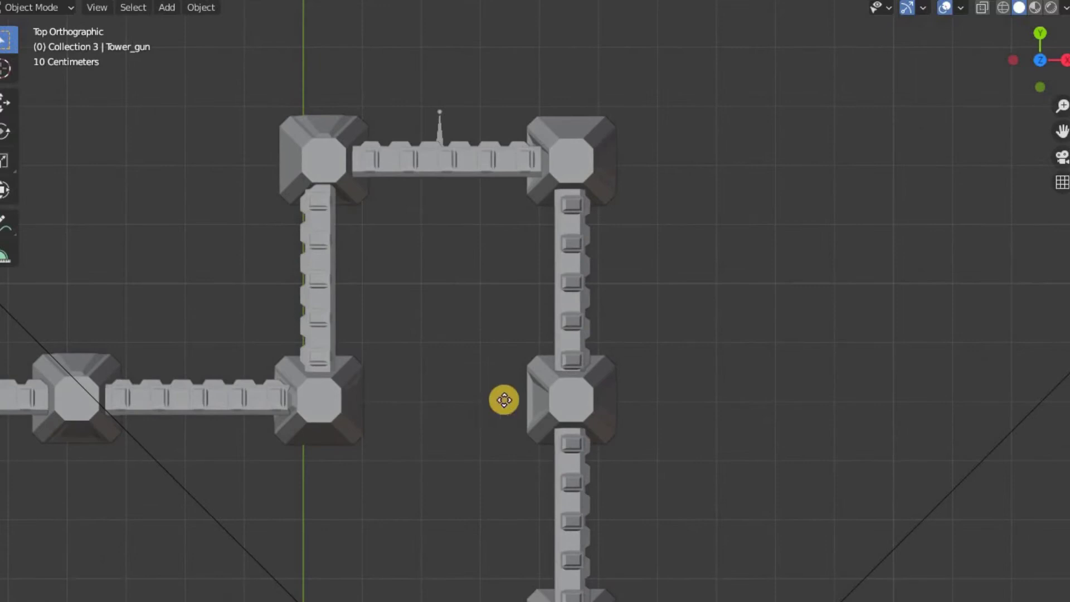
- Place the copied gun onto the inner corner tower and centre it there
left_click(742, 338)
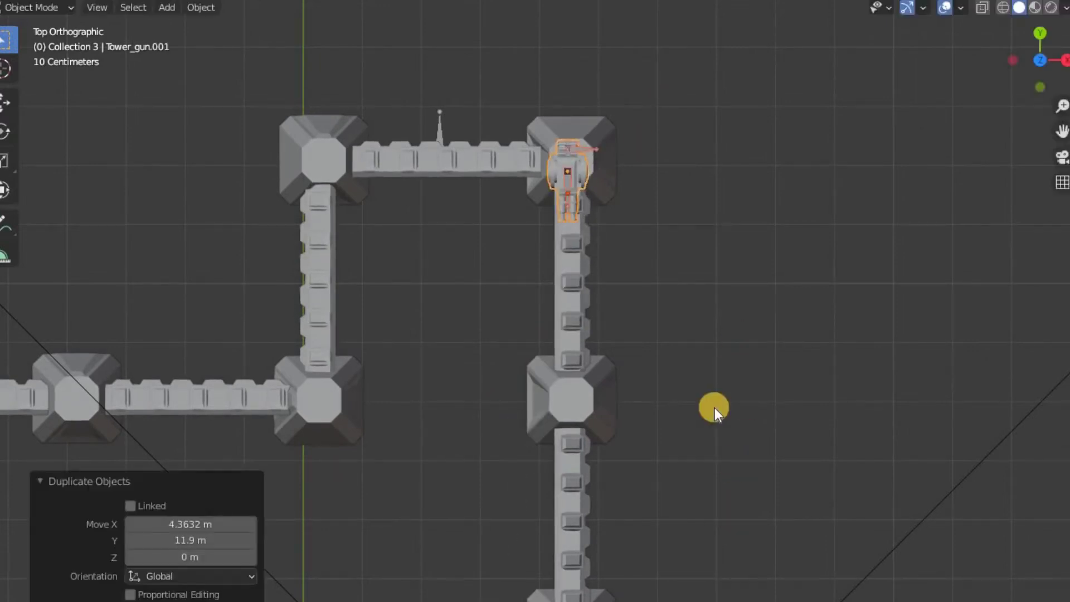
scroll(715, 409, "up", 2)
scroll(640, 402, "up", 2)
middle_click_drag(639, 403, 640, 402, "shift")
key("g")
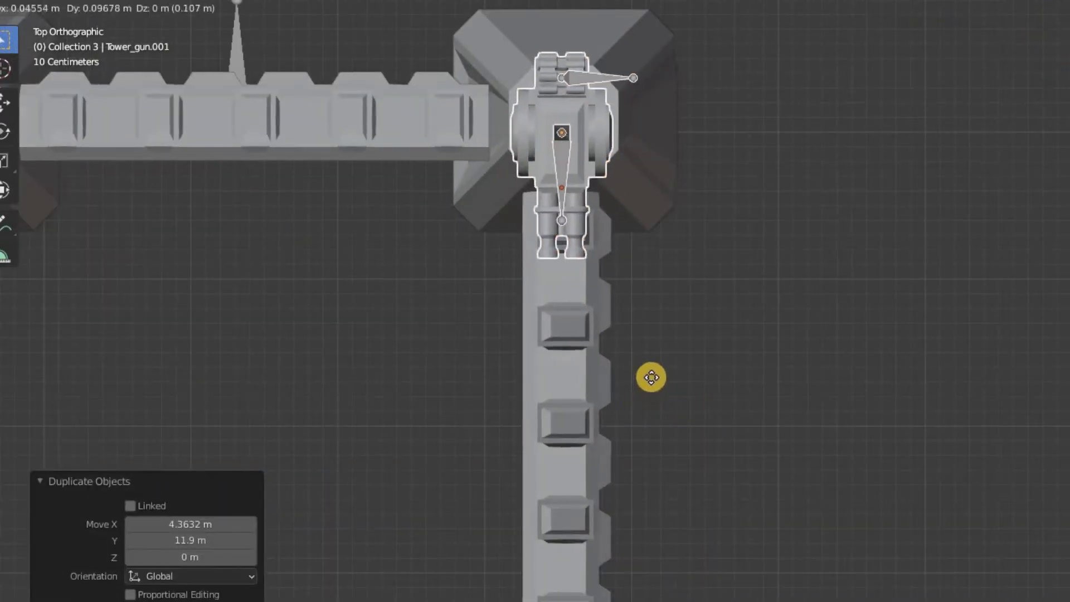
left_click(648, 372)
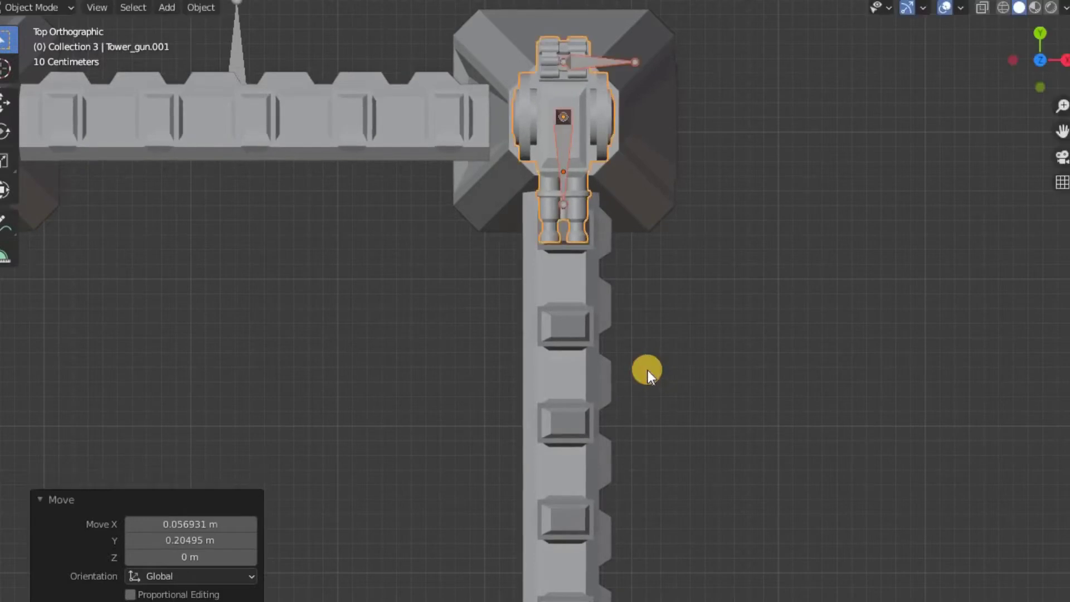
scroll(630, 362, "down", 5)
scroll(602, 437, "up", 3)
scroll(620, 443, "up", 2)
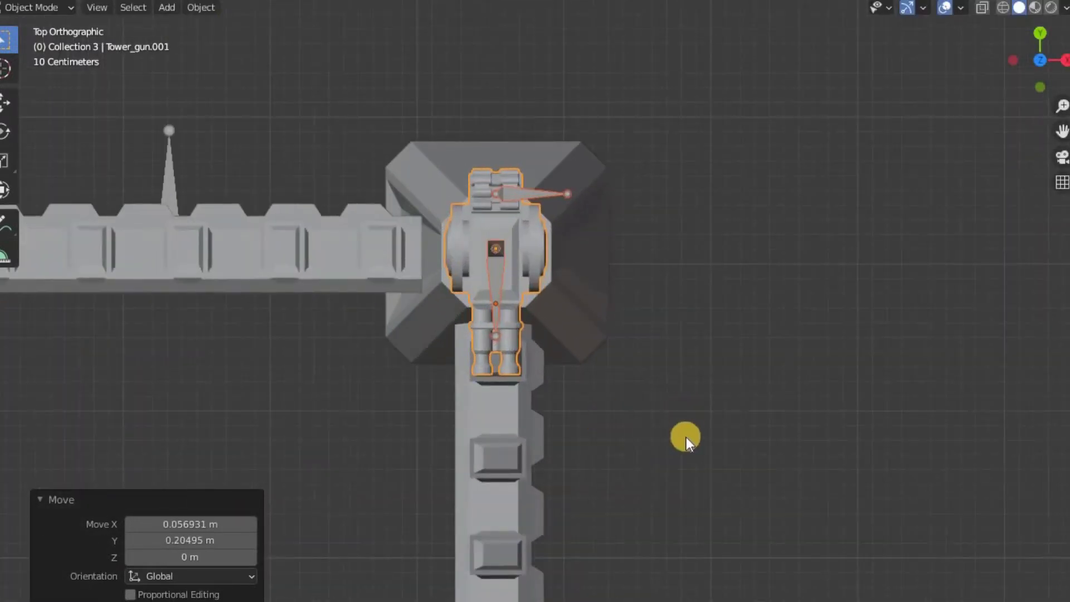
- Rotate the gun copy -135° to face diagonally outward, then nudge it into place
key("r")
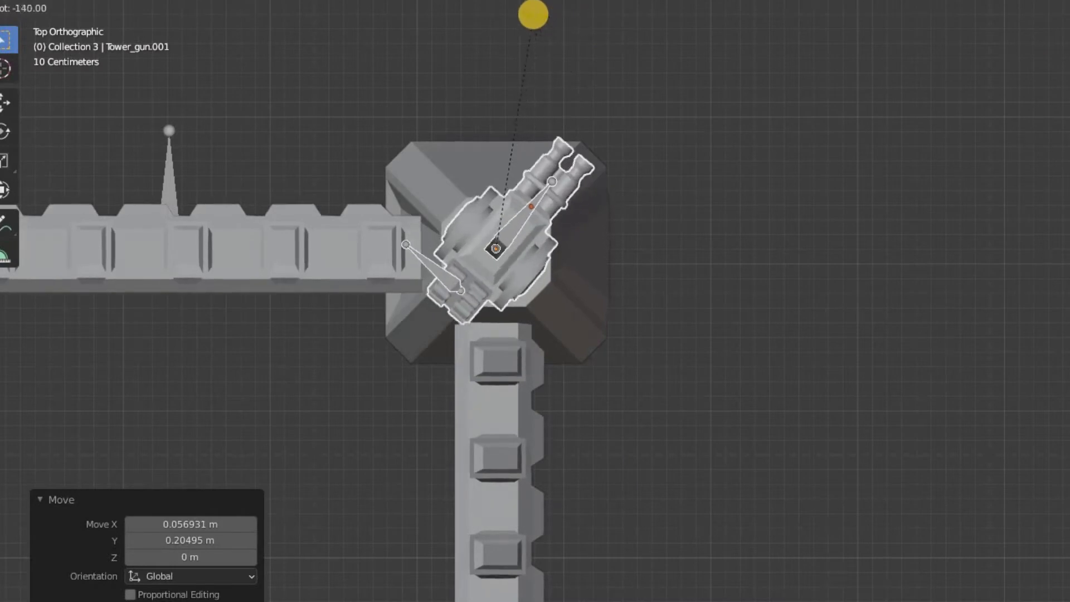
left_click(542, 23)
scroll(612, 251, "up", 1)
key("g")
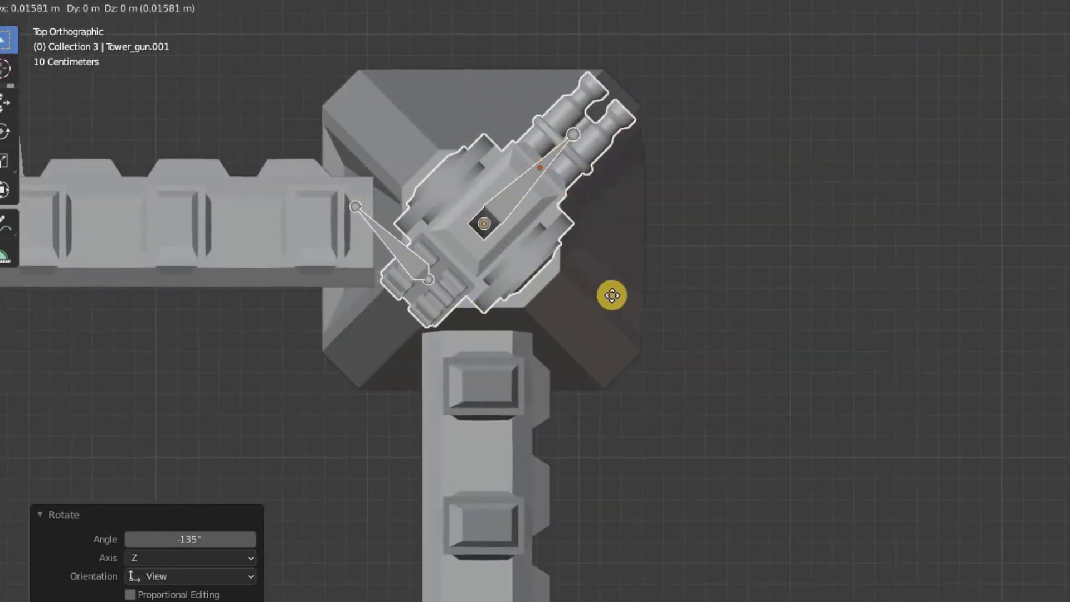
left_click(610, 291)
- Scroll the view around the fortress and reselect the original tower gun
scroll(577, 349, "down", 4)
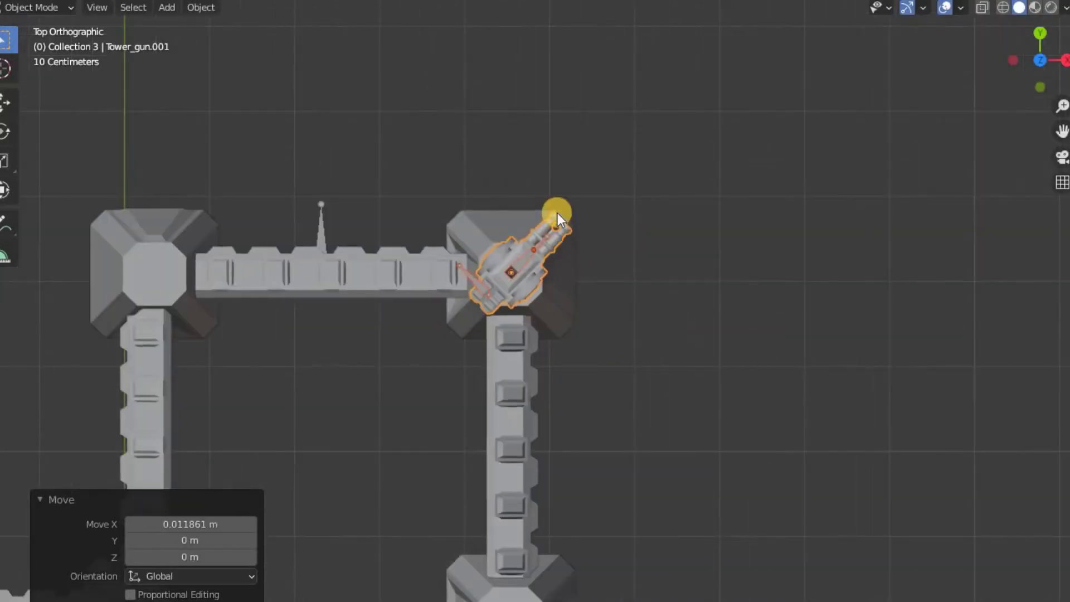
scroll(558, 213, "down", 2)
scroll(481, 273, "left", 4)
scroll(558, 296, "left", 1)
scroll(638, 313, "left", 4)
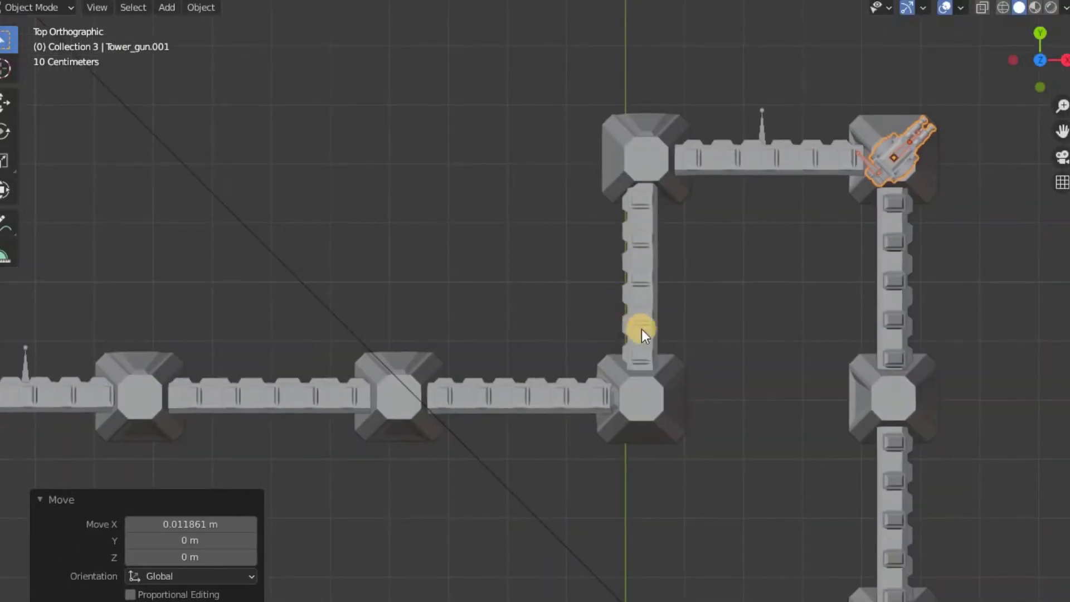
scroll(612, 329, "left", 5)
scroll(636, 224, "down", 3)
scroll(674, 331, "right", 2, "ctrl")
scroll(669, 328, "down", 3, "shift")
scroll(664, 329, "up", 3)
left_click(773, 378)
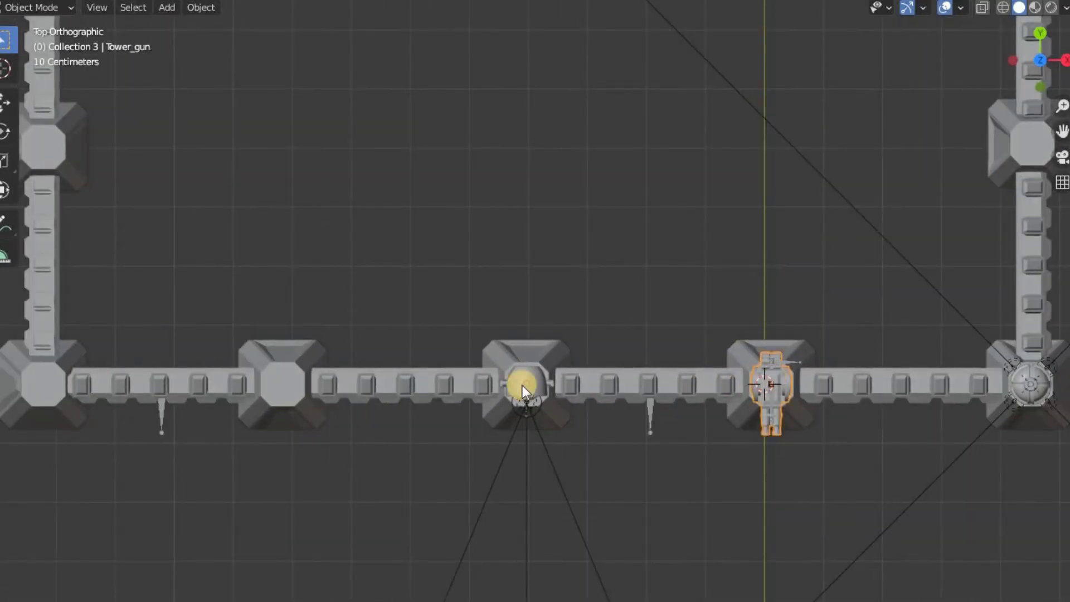
scroll(740, 365, "up", 4)
- Select the dome lamp lamp_1 on the bottom-right corner tower
scroll(739, 345, "up", 1)
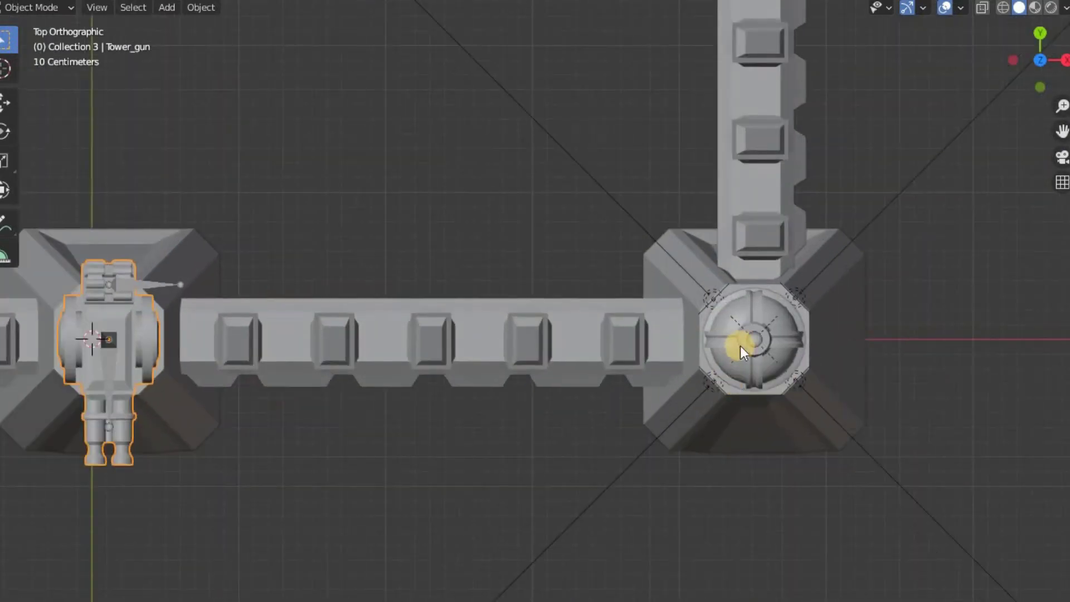
left_click(745, 354)
mouse_move(745, 354)
middle_mouse_down()
mouse_move(714, 299)
mouse_move(823, 265)
mouse_move(670, 363)
middle_mouse_up()
left_click(818, 264)
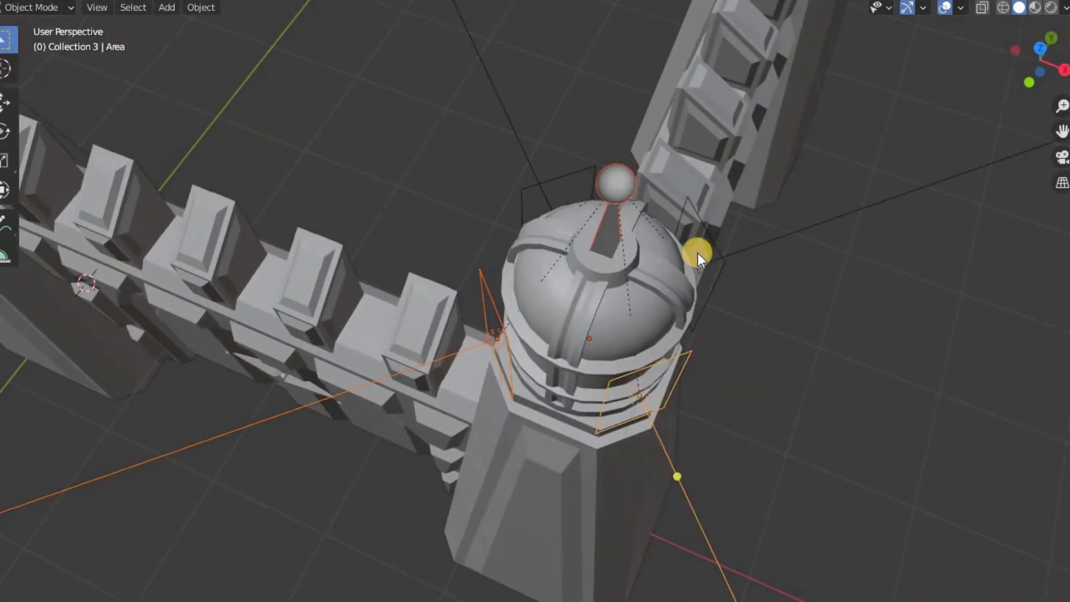
left_click(550, 176)
left_click_drag(525, 154, 584, 307)
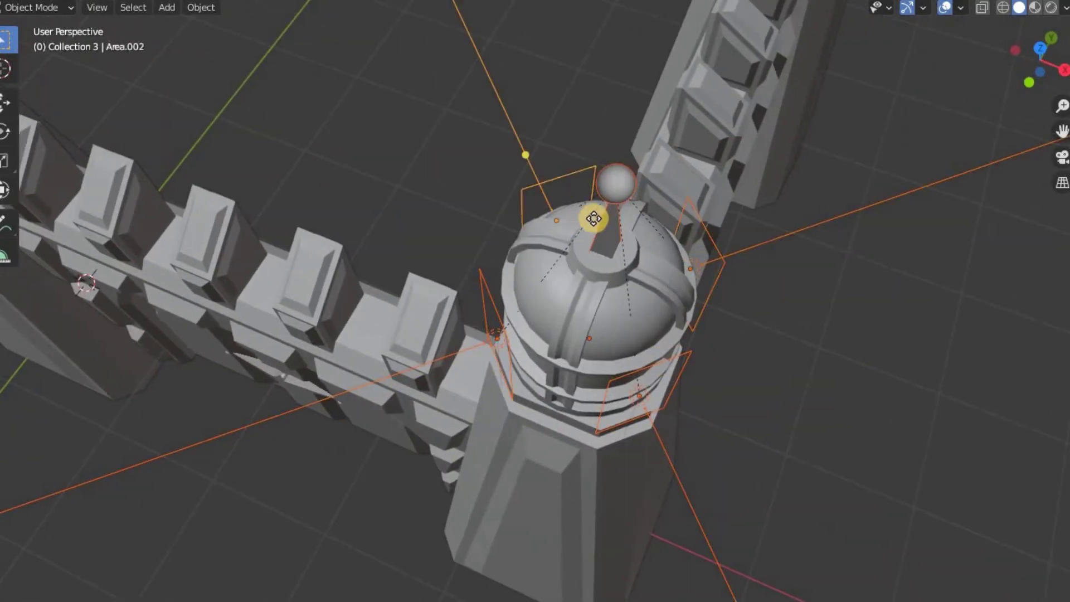
right_click(585, 307)
left_click(585, 307)
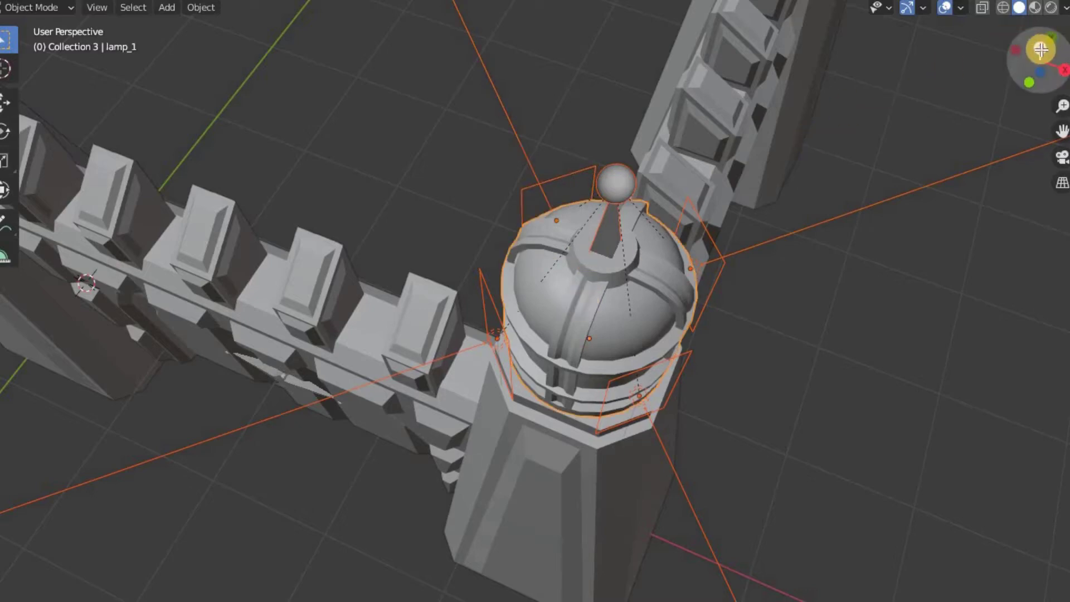
- Switch to a straight top-down view framed over the fortress walls
left_click(1041, 50)
scroll(556, 334, "down", 3)
scroll(521, 300, "down", 3)
scroll(710, 379, "down", 1)
scroll(710, 379, "up", 1)
middle_click_drag(660, 357, 635, 399, "shift")
scroll(849, 418, "up", 1)
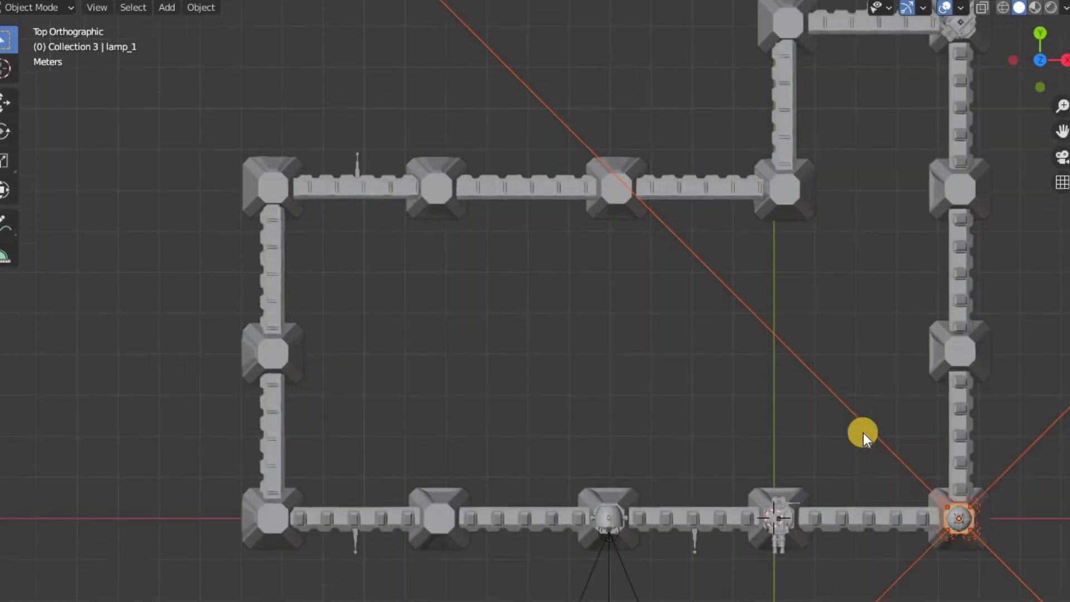
- Move lamp_1 onto the inner corner tower and centre it there
key("g")
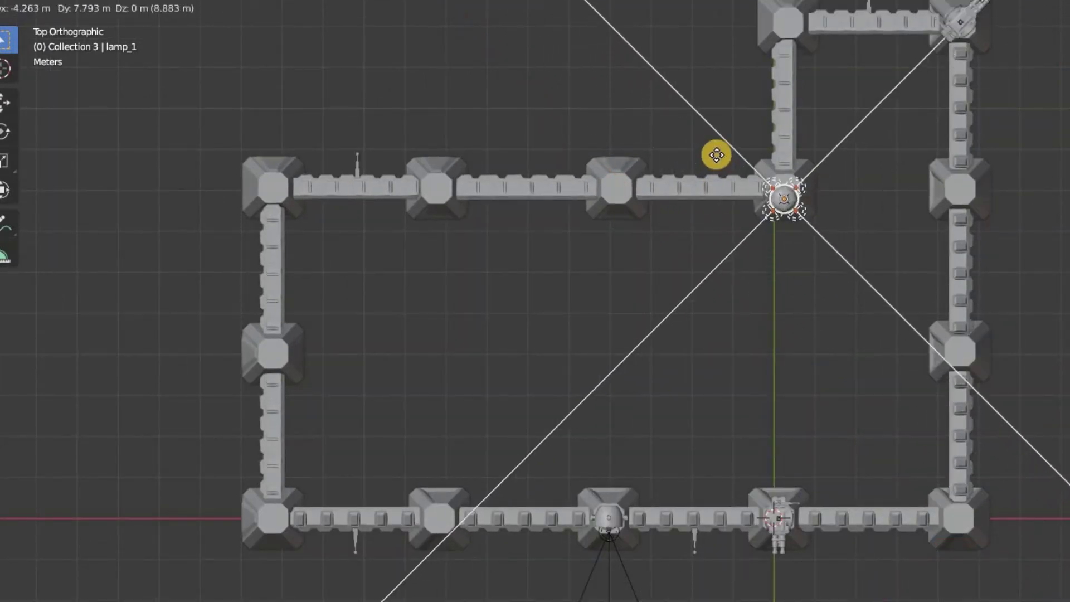
left_click(761, 192)
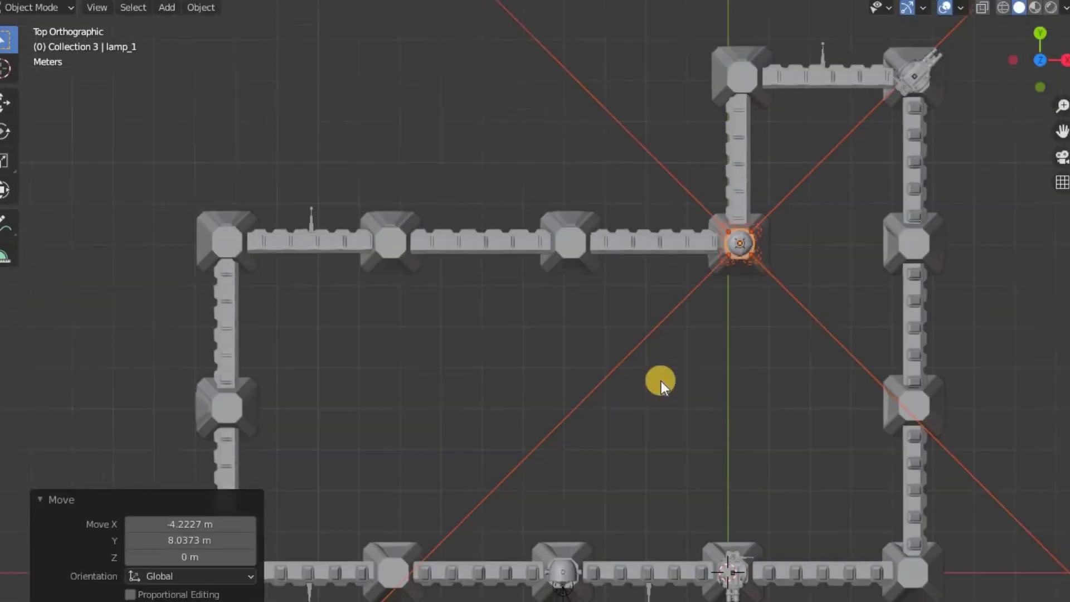
scroll(656, 377, "up", 3)
scroll(602, 422, "up", 2)
scroll(672, 449, "up", 2)
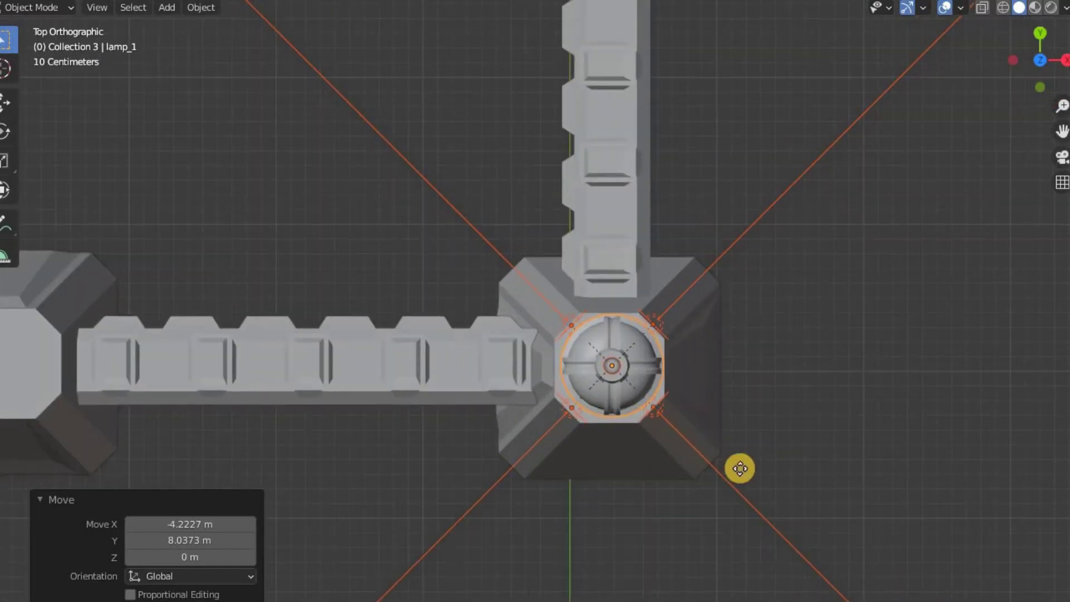
key("g")
left_click(739, 437)
- Move the original gun robot from the wall junction onto a corner tower
scroll(742, 414, "down", 5)
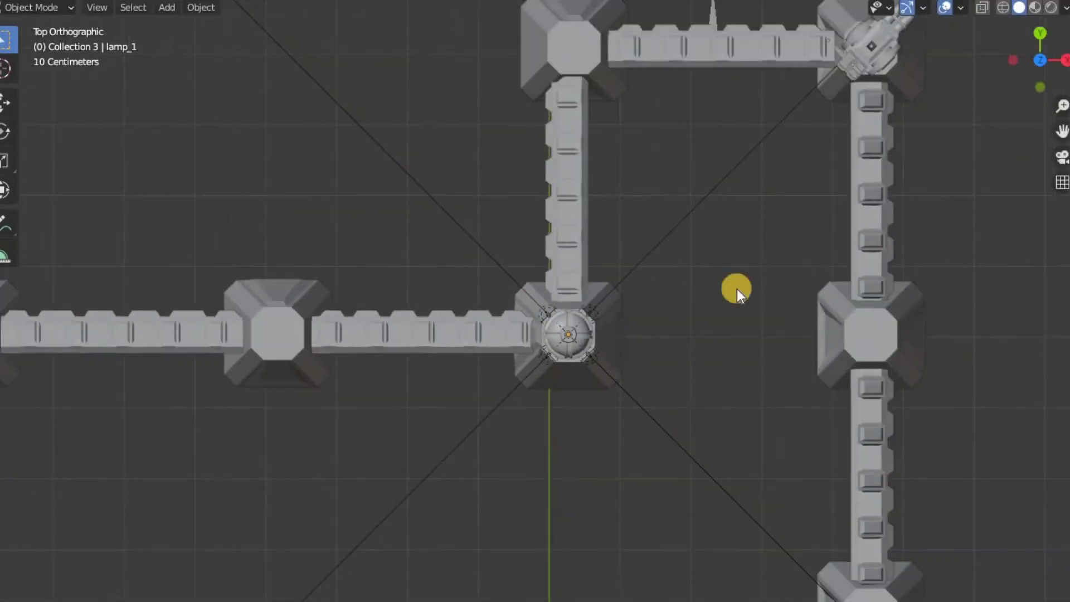
middle_click_drag(737, 288, 549, 310, "shift")
middle_click_drag(469, 310, 640, 370, "shift")
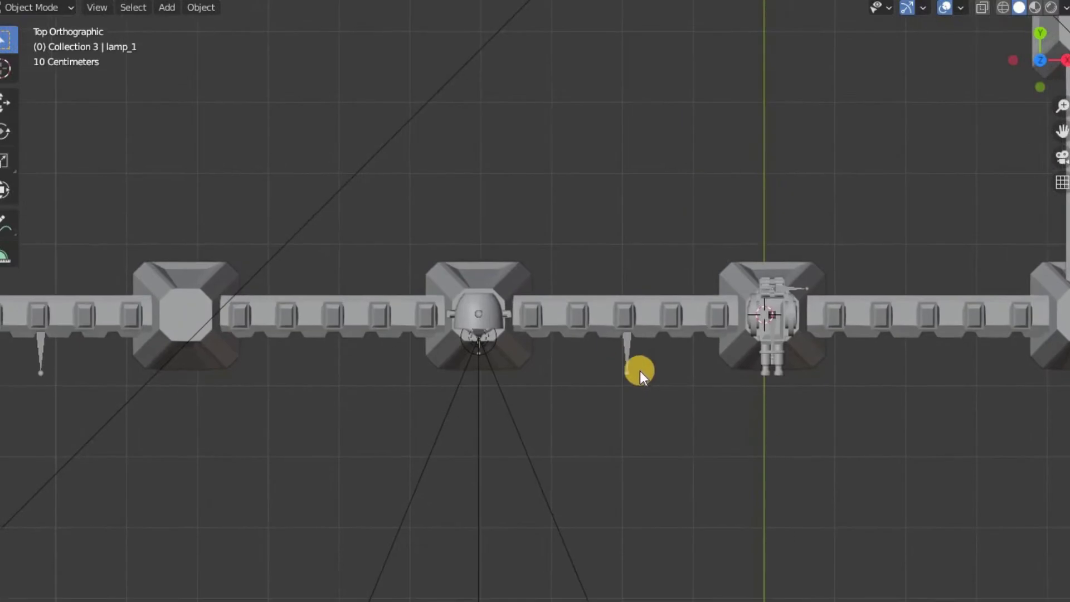
scroll(613, 357, "up", 2)
middle_click_drag(580, 342, 506, 351, "shift")
scroll(530, 312, "up", 1)
left_click(553, 276)
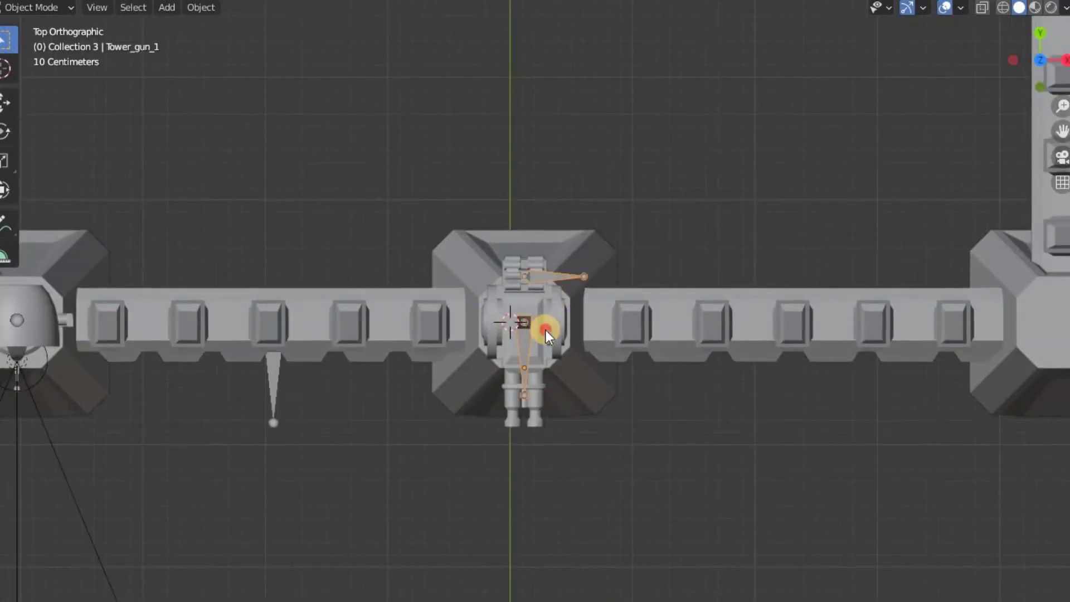
middle_click_drag(644, 324, 220, 361, "shift")
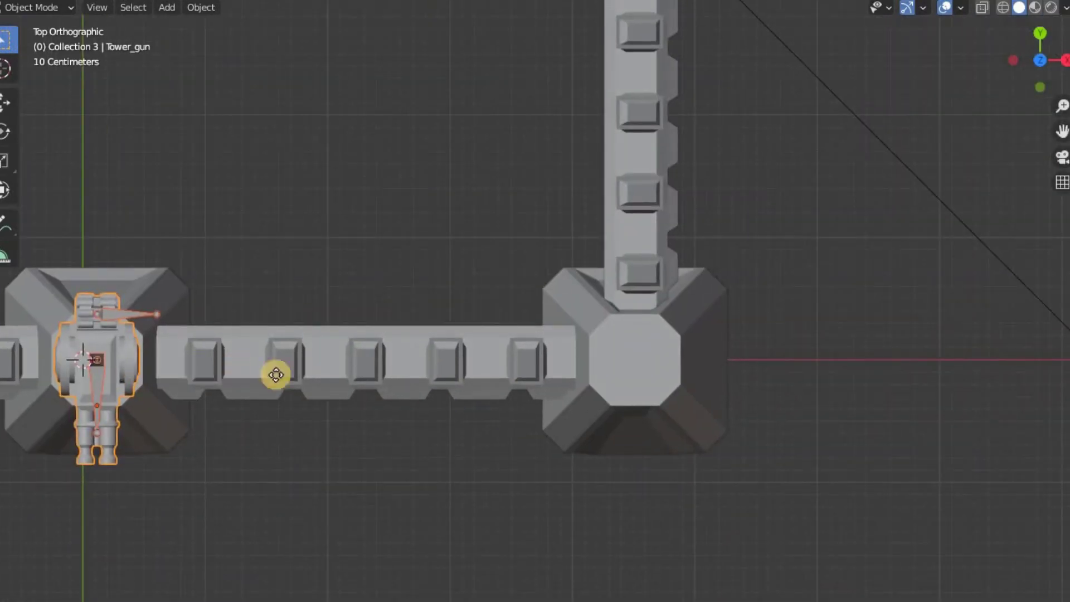
key("g")
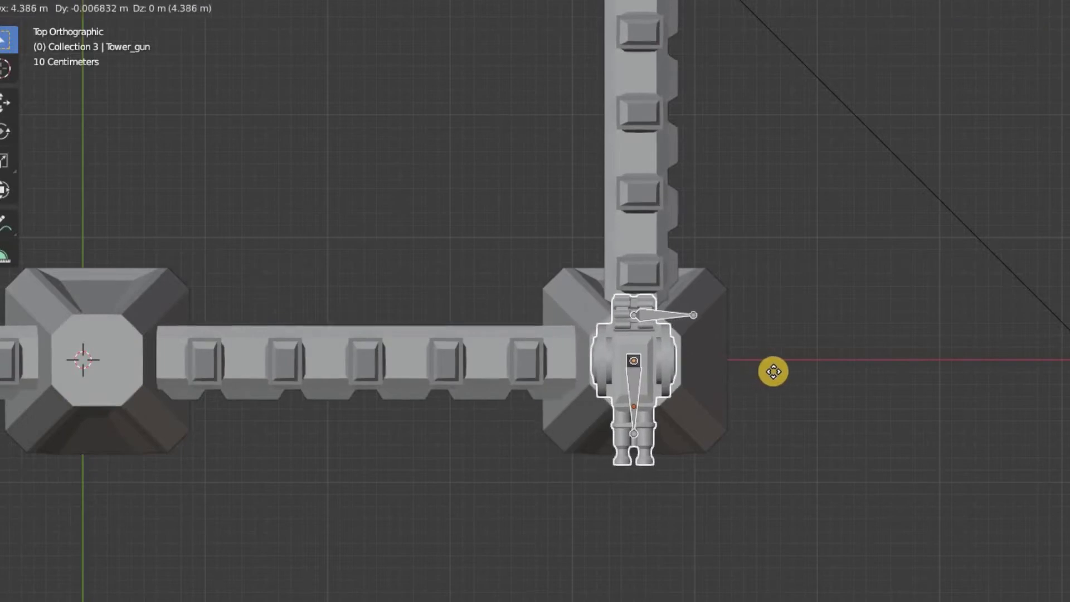
left_click(771, 371)
- Place a copy of the gun robot on the top-left corner tower
scroll(669, 492, "down", 4)
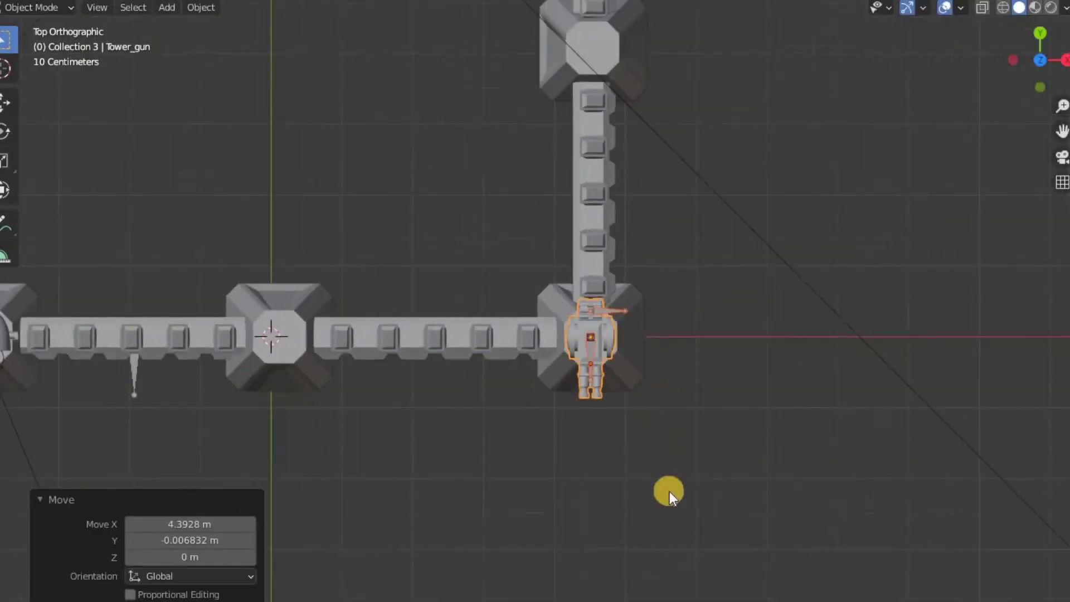
scroll(511, 341, "up", 2)
middle_click_drag(511, 340, 762, 591, "shift")
scroll(763, 591, "down", 1)
middle_click_drag(506, 344, 699, 488, "shift")
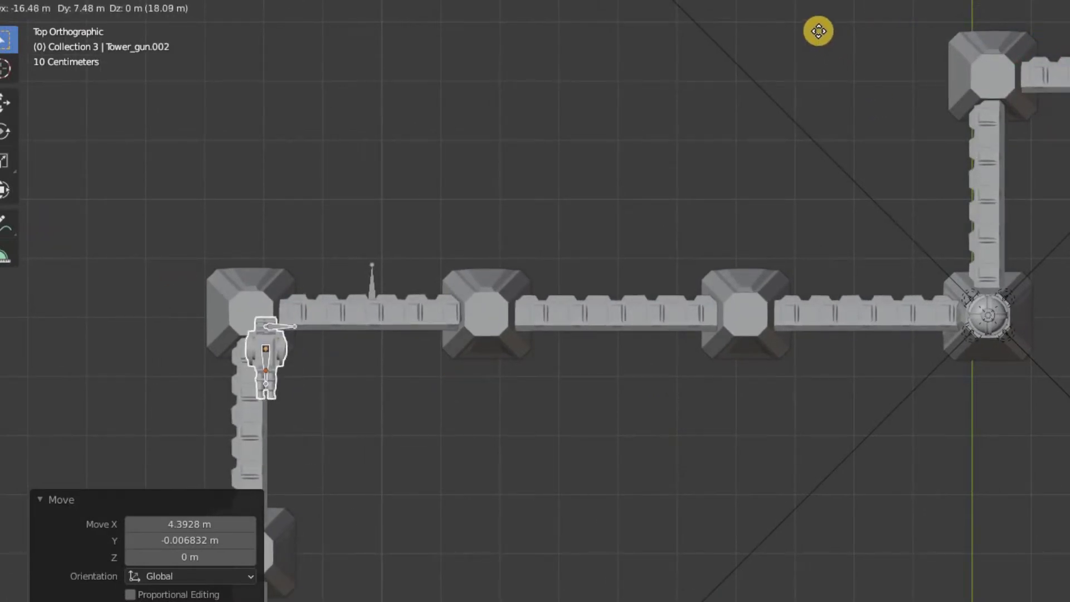
left_click(821, 13)
middle_click_drag(619, 162, 834, 244, "shift")
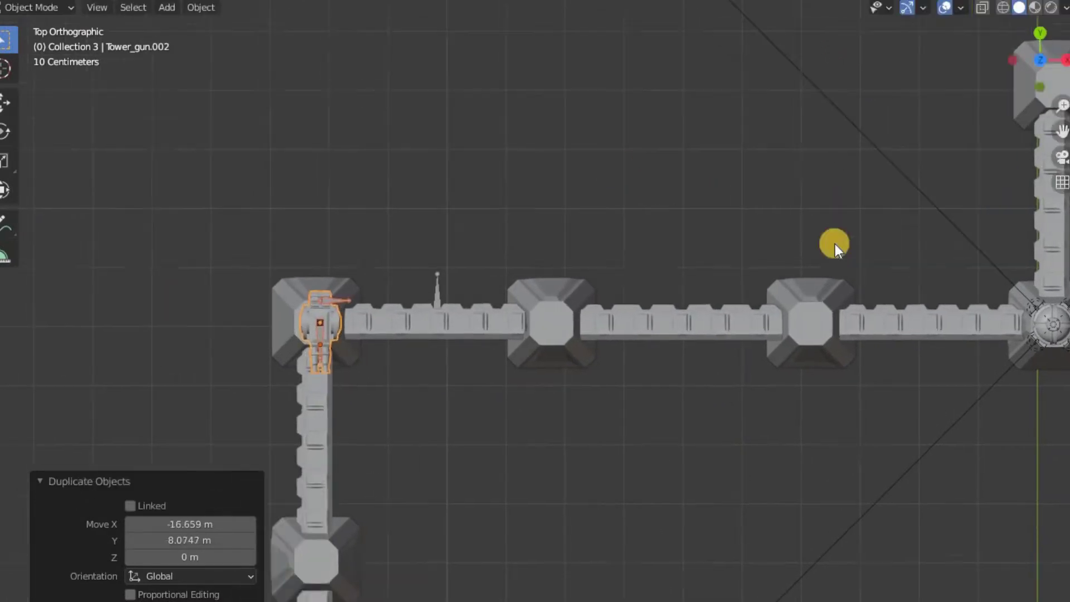
scroll(834, 244, "up", 2)
scroll(660, 413, "up", 2)
scroll(758, 363, "up", 2)
key("g")
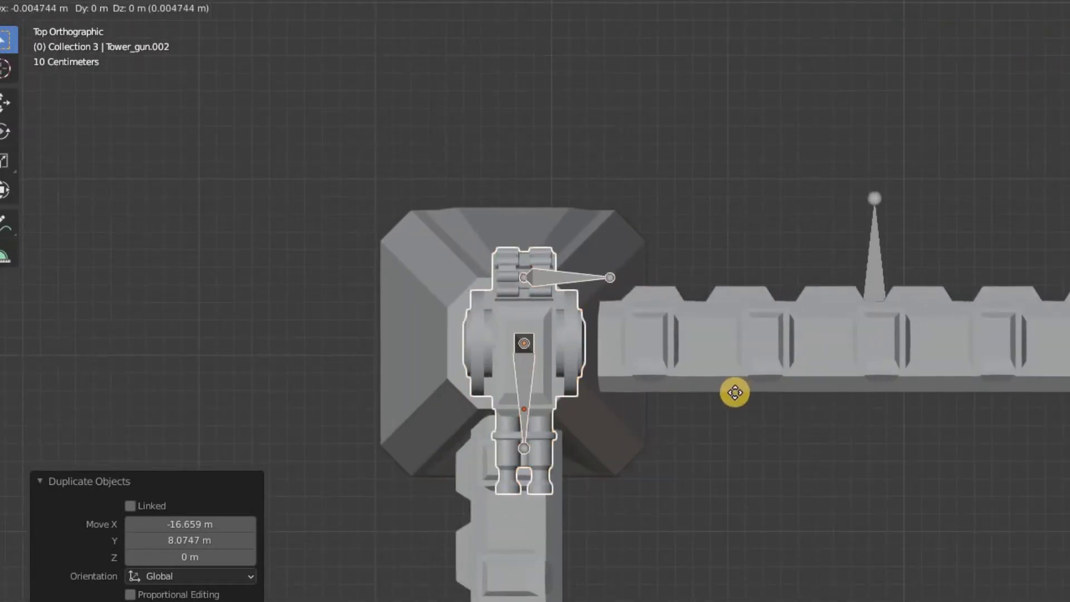
left_click(730, 392)
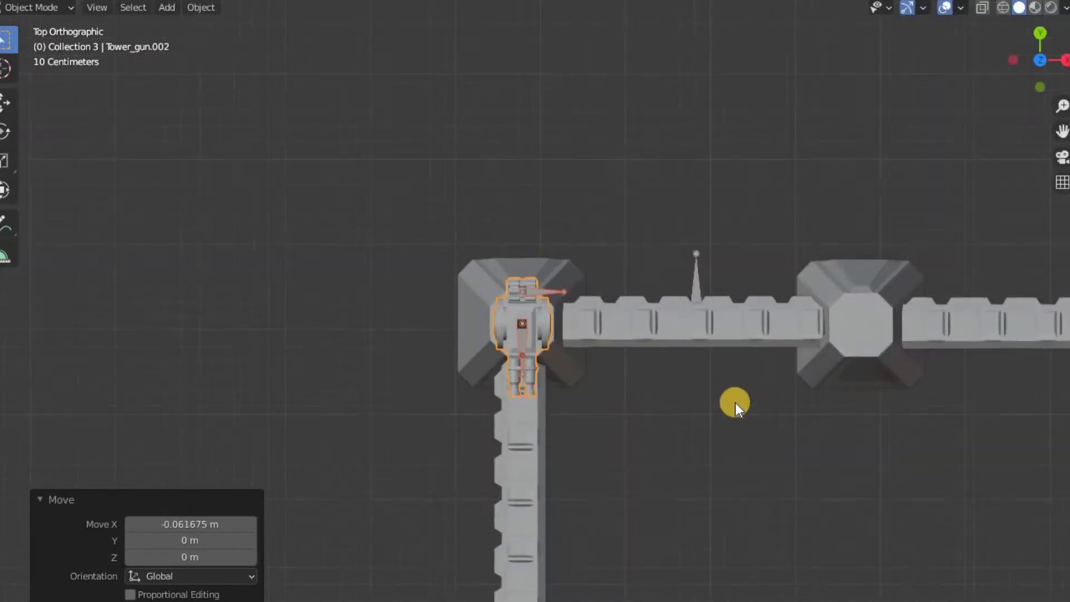
- Place another robot copy on the bottom-left corner tower
scroll(735, 402, "down", 3)
middle_click_drag(735, 401, 713, 176, "shift")
scroll(717, 376, "up", 1)
middle_click_drag(718, 376, 713, 282, "shift")
scroll(713, 282, "up", 1)
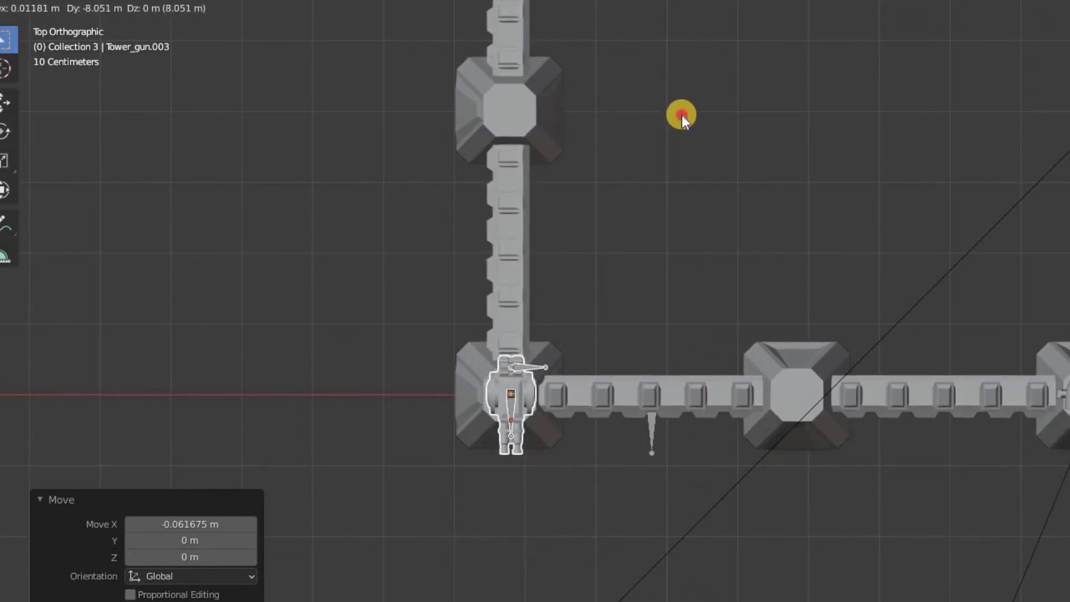
left_click(682, 115)
scroll(646, 229, "up", 3)
scroll(636, 162, "up", 2)
scroll(633, 170, "up", 1)
key("g")
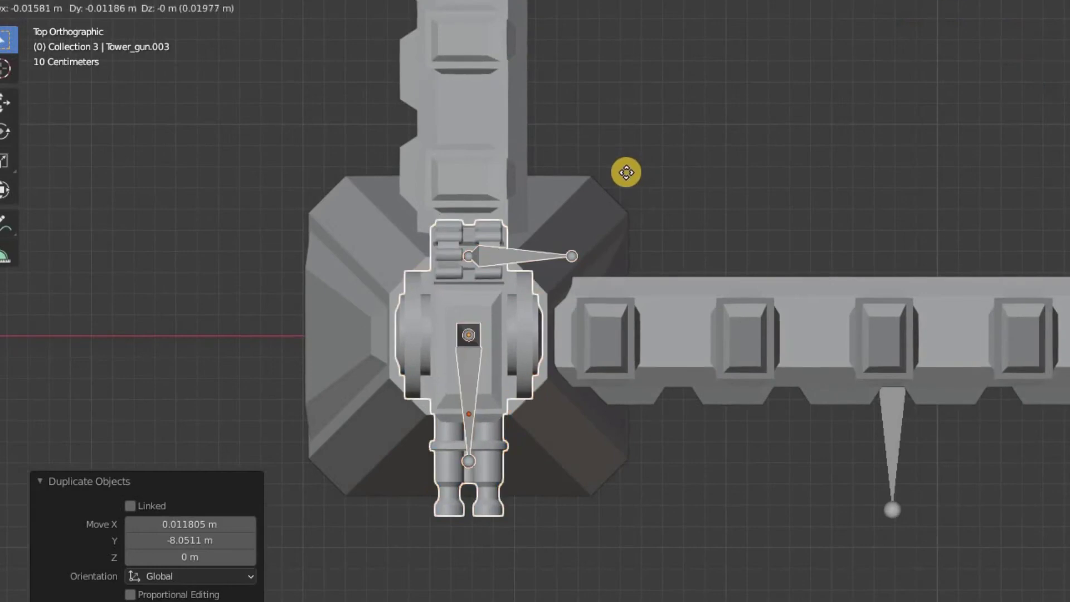
left_click(626, 173)
- Select the top-left corner robot
scroll(626, 173, "down", 4)
scroll(775, 120, "down", 2)
middle_click_drag(723, 148, 713, 166, "shift")
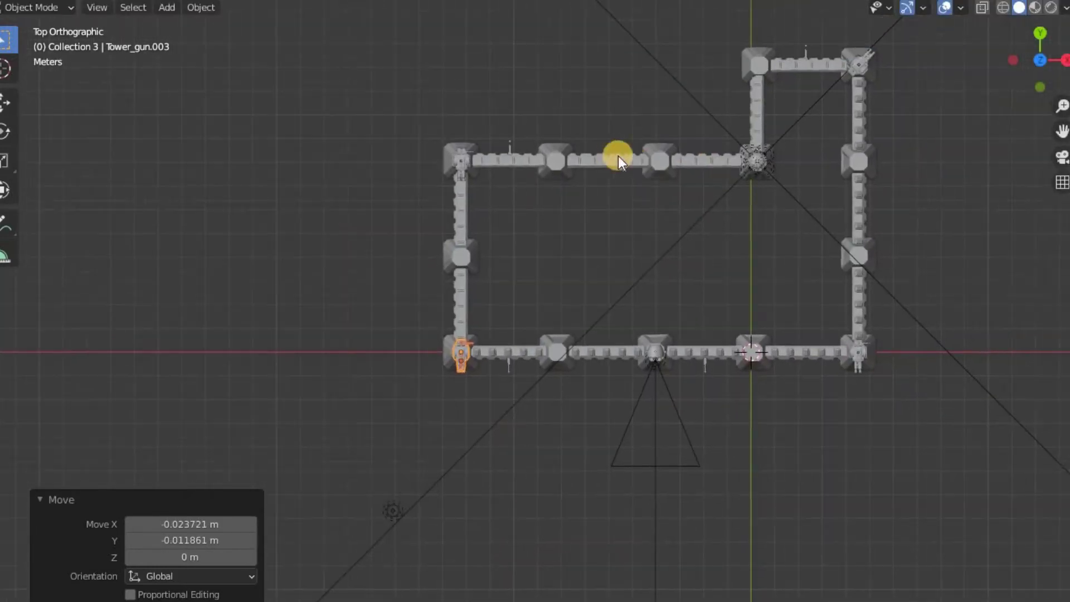
middle_click_drag(510, 116, 578, 210, "shift")
scroll(558, 194, "up", 5)
middle_click_drag(507, 180, 516, 351, "shift")
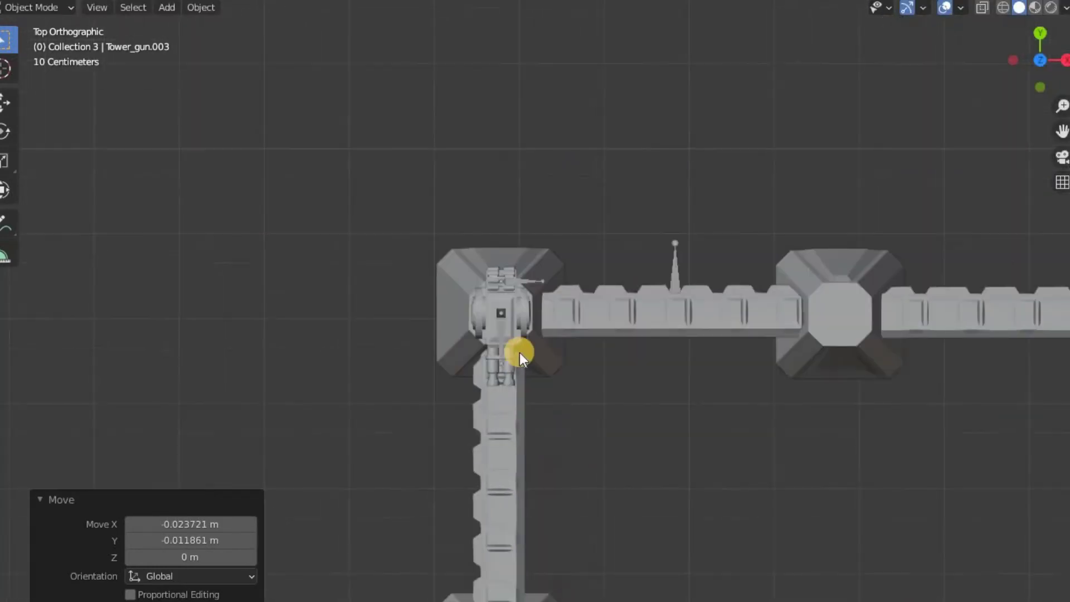
scroll(516, 335, "up", 3)
left_click(516, 262)
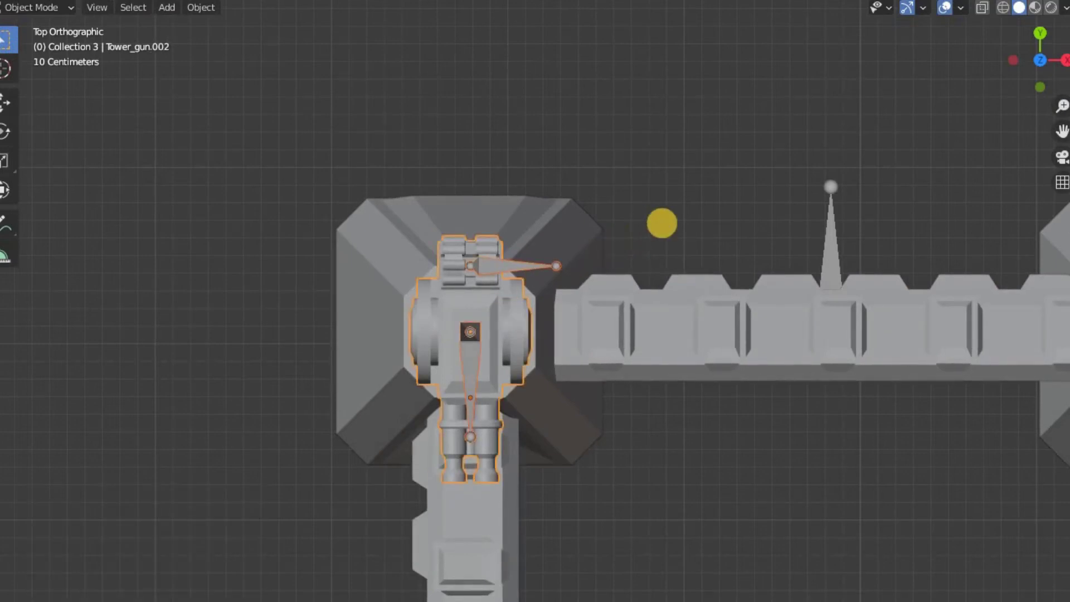
- Rotate the top-left corner robot 135 degrees so it faces outward
key("r")
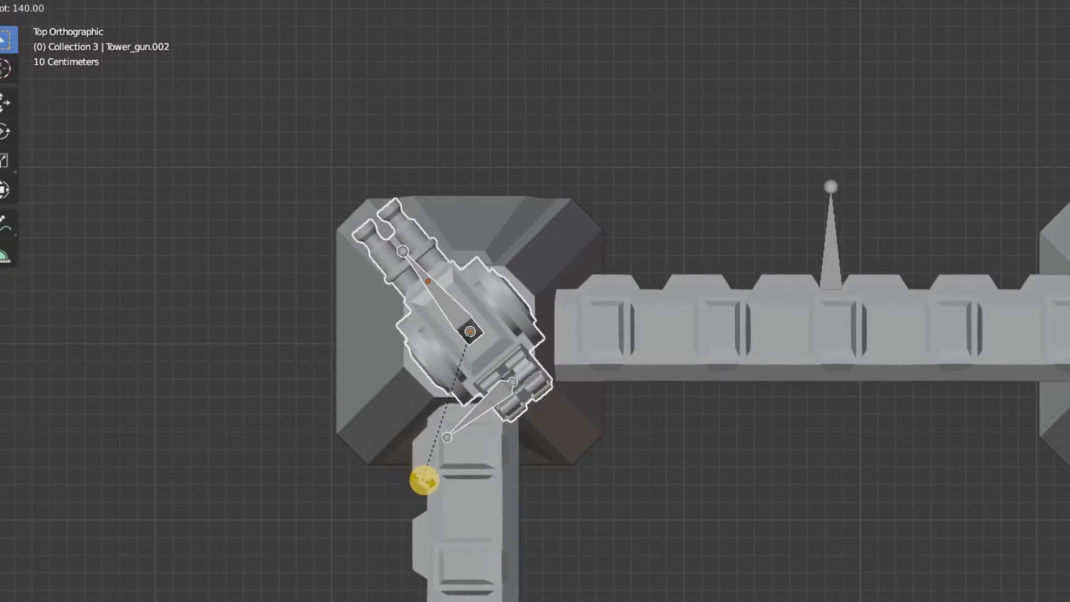
left_click(467, 455)
scroll(467, 455, "down", 3)
mouse_move(504, 275)
middle_mouse_down("shift")
mouse_move(469, 428)
mouse_move(482, 405)
middle_mouse_up("shift")
scroll(469, 427, "up", 1)
- Rotate the bottom-left corner robot 45 degrees outward
key("shift+d")
right_click(468, 387)
key("r")
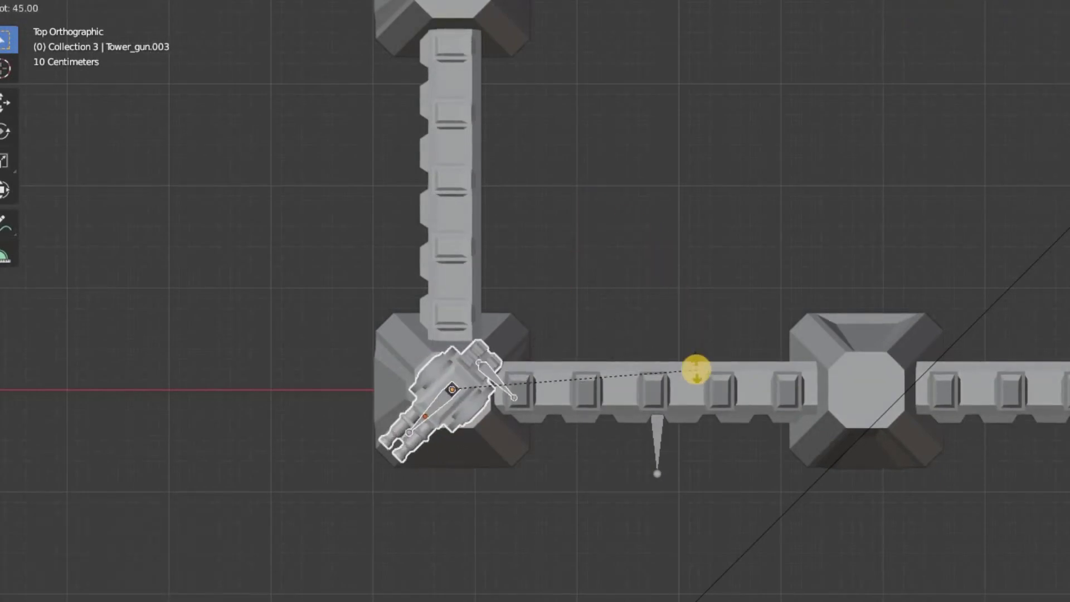
left_click(695, 369)
- Rotate the original gun robot -45 degrees to face outward
mouse_move(772, 378)
middle_mouse_down("shift")
mouse_move(304, 322)
mouse_move(43, 306)
mouse_move(880, 309)
mouse_move(530, 291)
mouse_move(723, 349)
middle_mouse_up("shift")
scroll(451, 298, "up", 3)
left_click(434, 369)
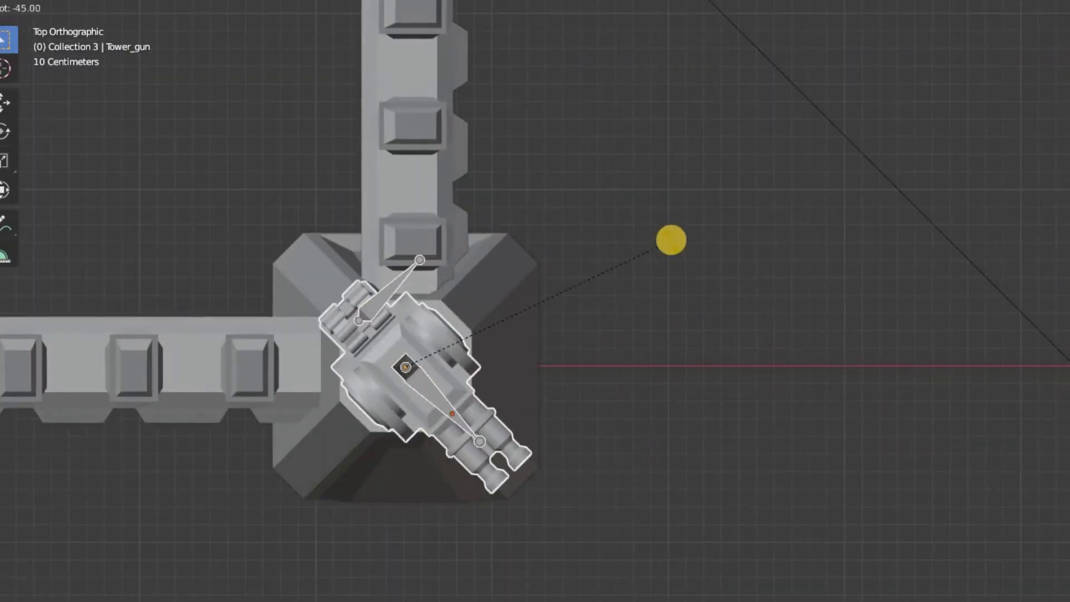
left_click(672, 240)
middle_click_drag(591, 303, 706, 332, "shift")
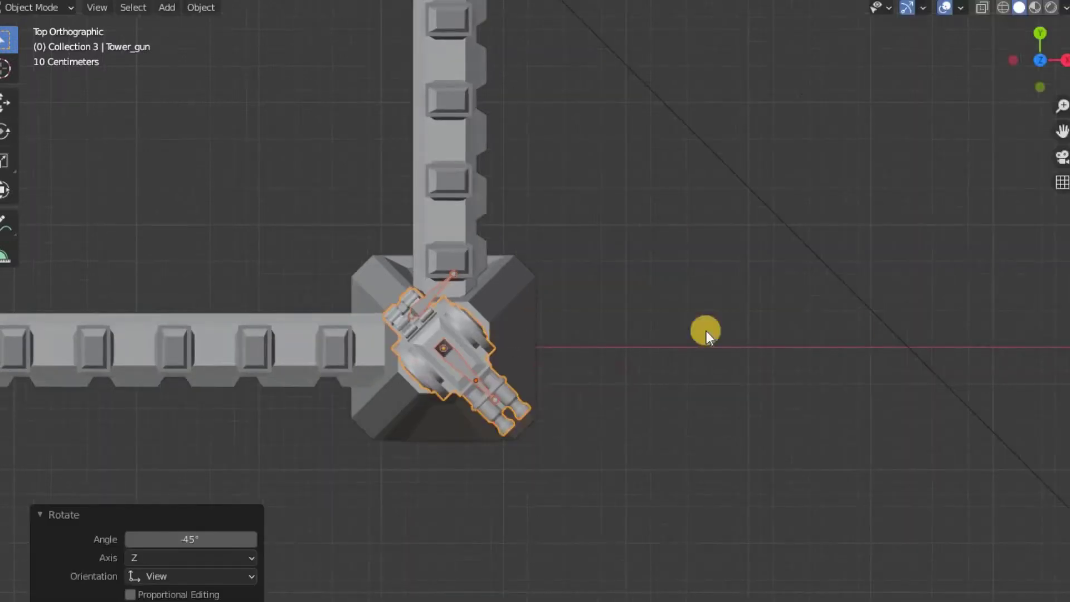
scroll(707, 331, "down", 2)
scroll(413, 347, "down", 1)
scroll(357, 373, "up", 4)
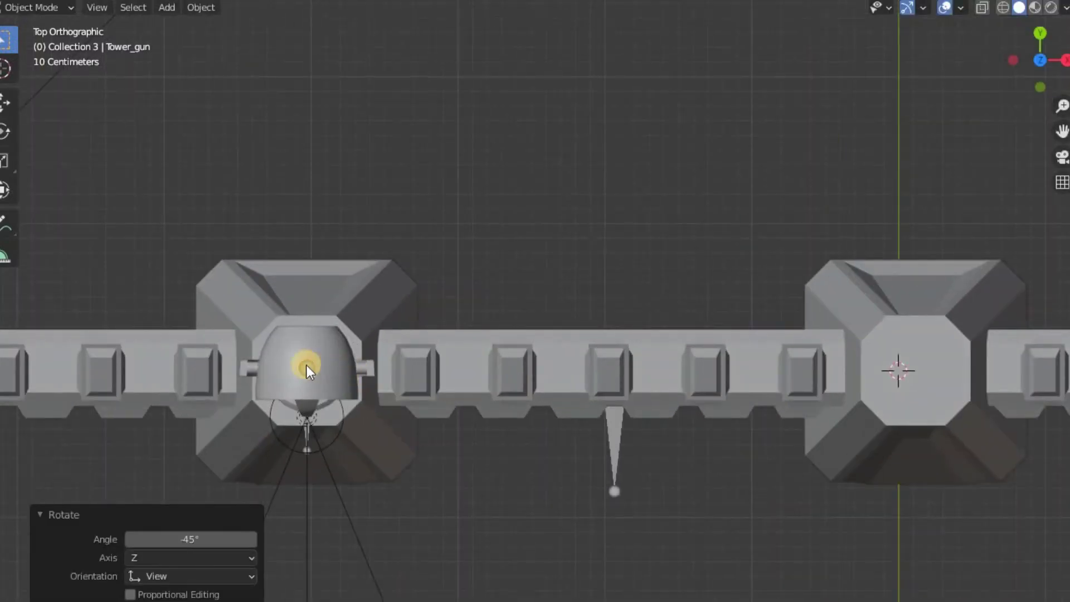
- Select the dome lamp lamp_2 and frame the whole wall loop
left_click(315, 438)
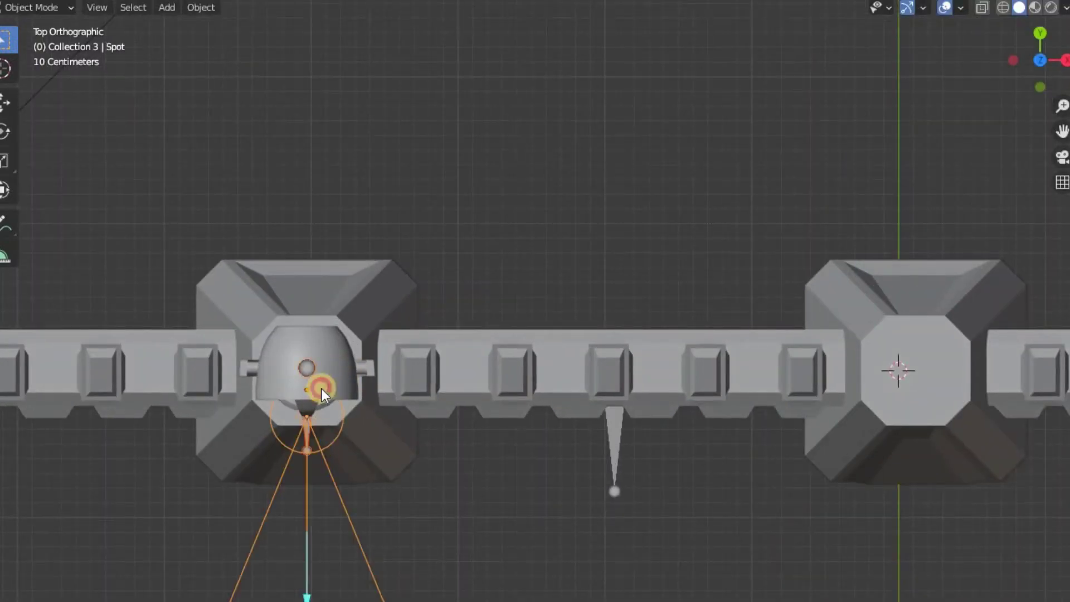
left_click(322, 389)
scroll(382, 314, "down", 3)
scroll(598, 385, "down", 3)
mouse_move(598, 385)
middle_mouse_down("shift")
mouse_move(677, 372)
mouse_move(772, 435)
middle_mouse_up("shift")
scroll(772, 435, "up", 2)
- Duplicate lamp_2 and place the copy on the lower-left wall tower
key("g")
left_click(773, 368)
scroll(865, 452, "up", 2)
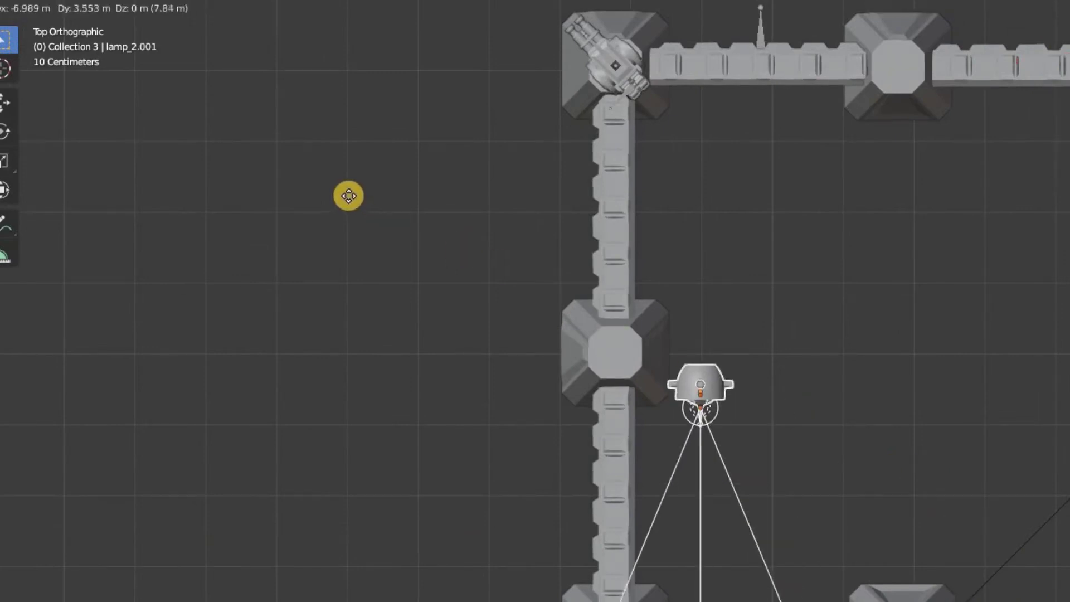
left_click(397, 218)
scroll(681, 345, "up", 2)
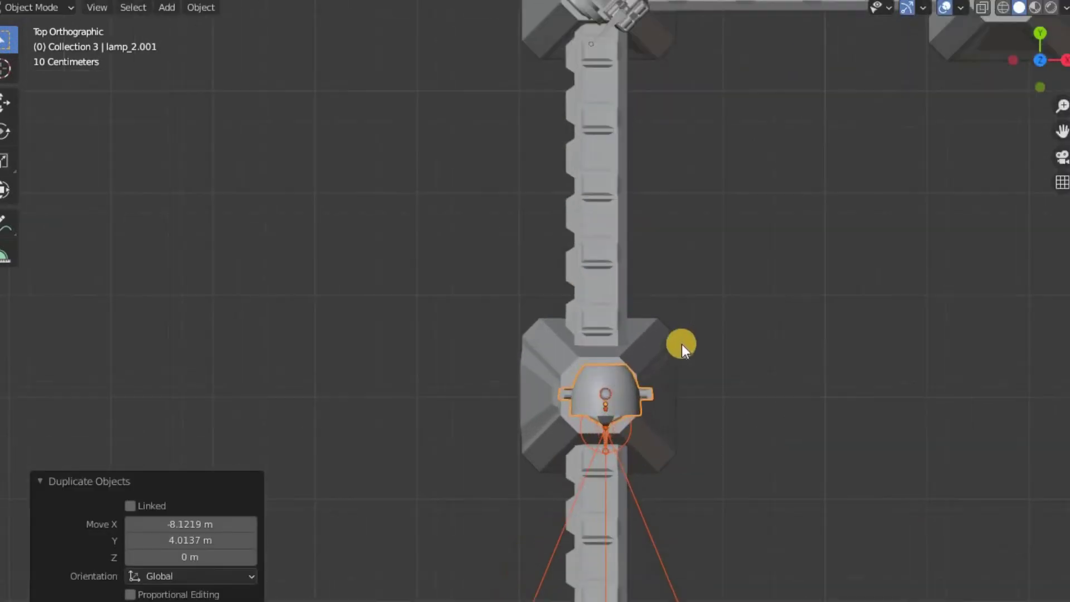
key("g")
left_click(679, 334)
scroll(764, 450, "up", 2)
- Turn the lamp copy 90 degrees and centre it on the tower
key("r")
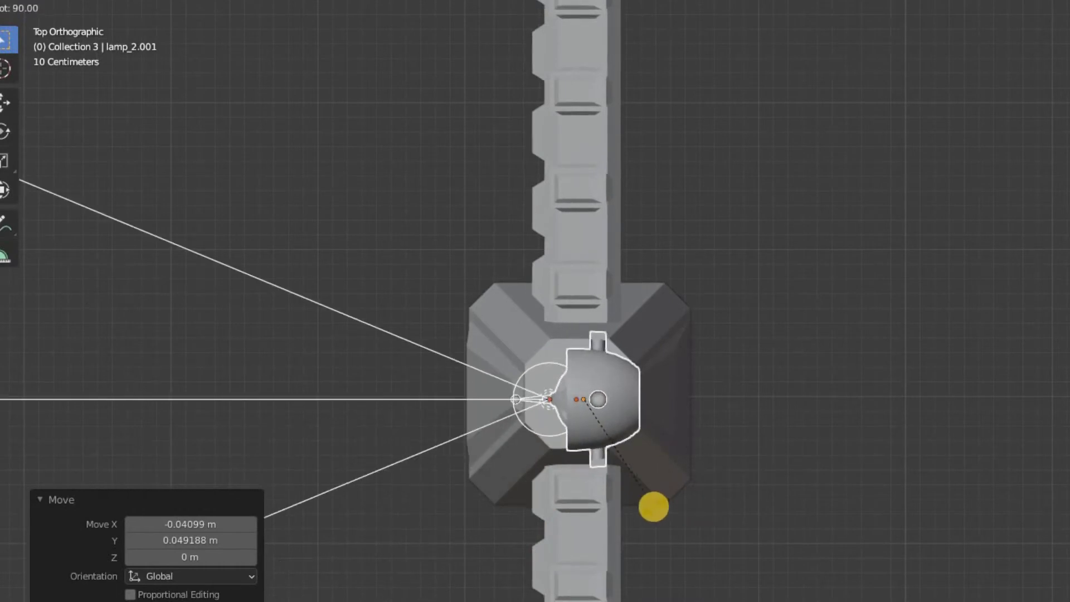
left_click(653, 507)
key("g")
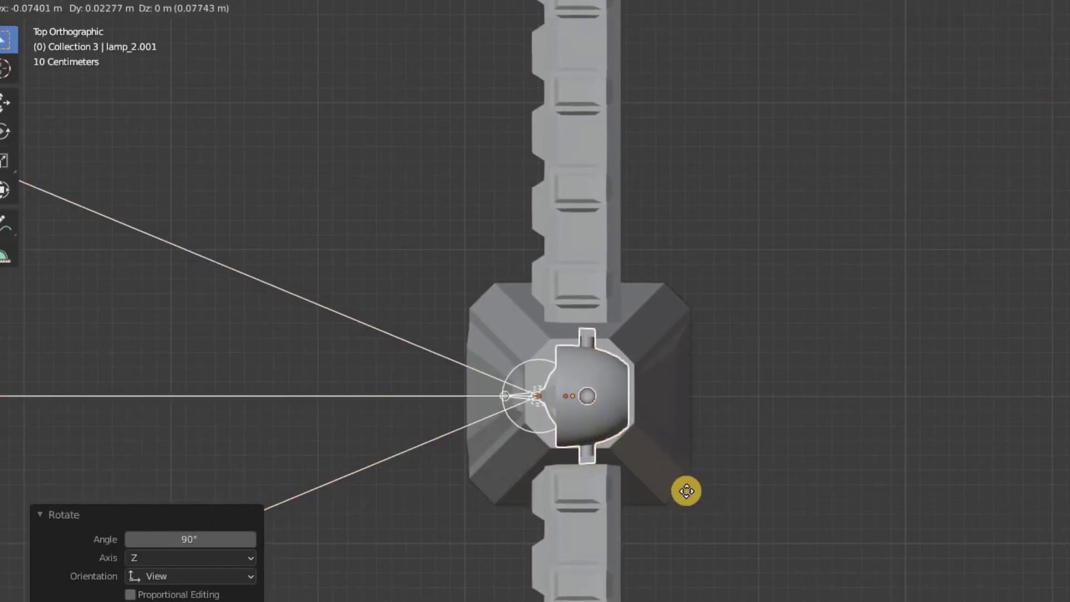
left_click(686, 489)
scroll(765, 412, "down", 3)
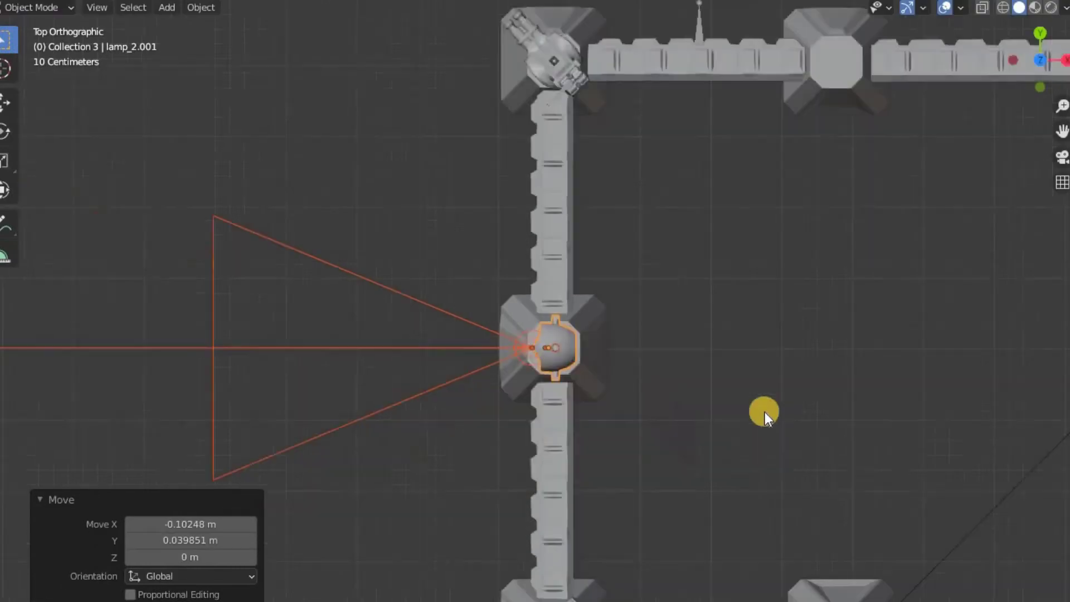
scroll(700, 414, "down", 5)
scroll(661, 413, "up", 4)
middle_click_drag(661, 413, 578, 420, "shift")
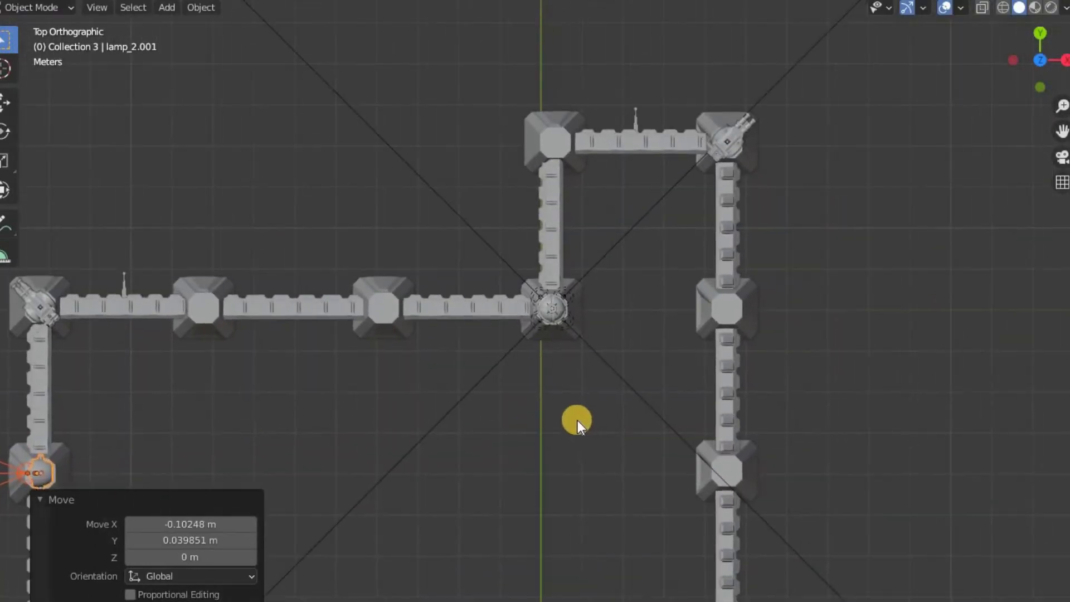
middle_click_drag(521, 346, 411, 273, "shift")
mouse_move(659, 367)
middle_mouse_down("shift")
mouse_move(685, 274)
mouse_move(569, 417)
middle_mouse_up("shift")
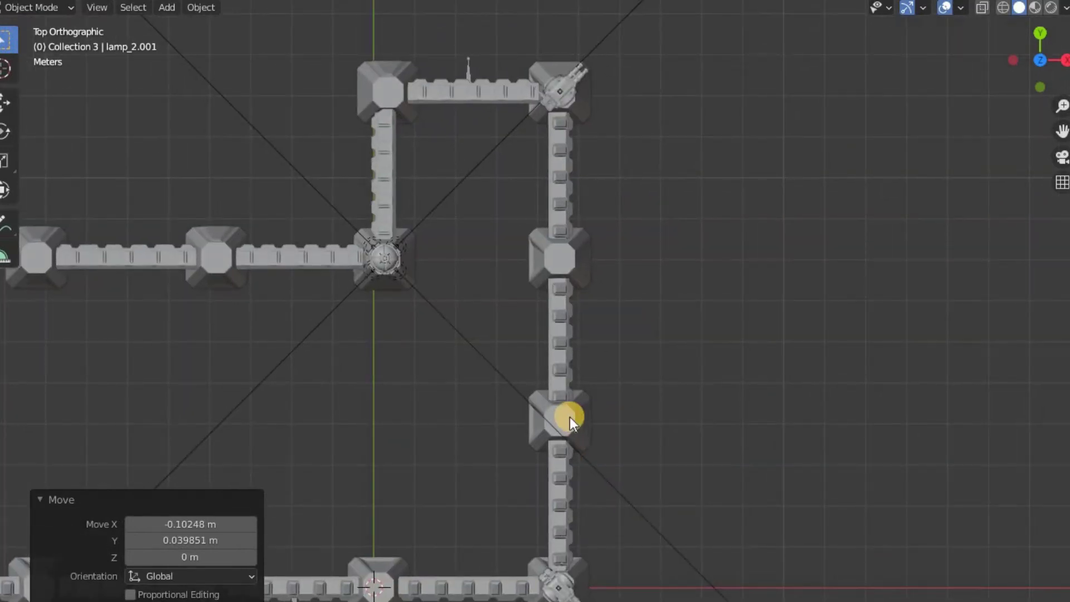
- Duplicate the lamp and centre the copy on a right-wall tower
key("shift+d")
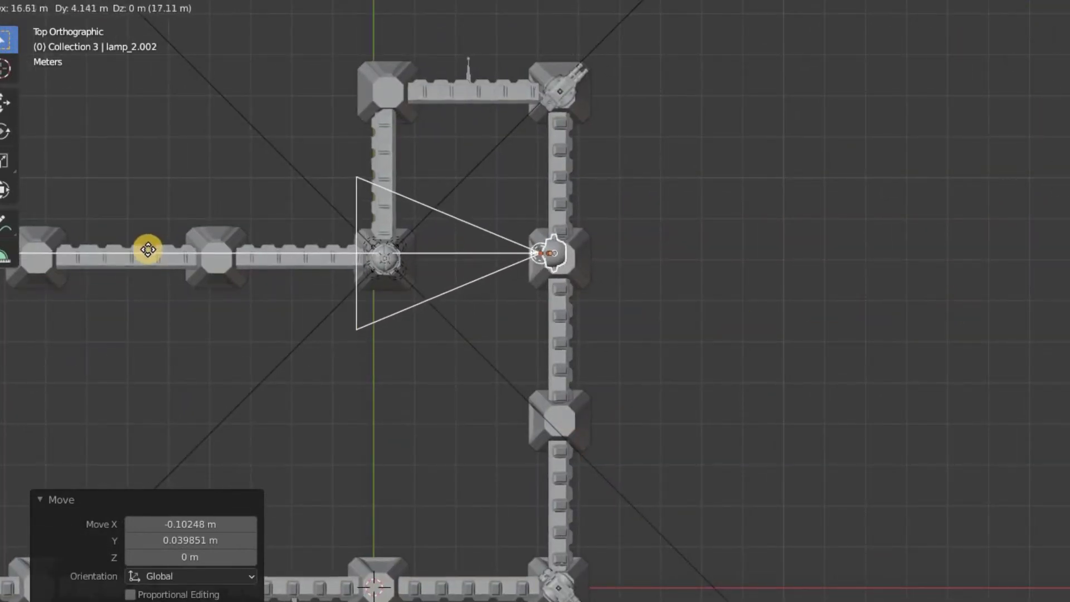
left_click(225, 215)
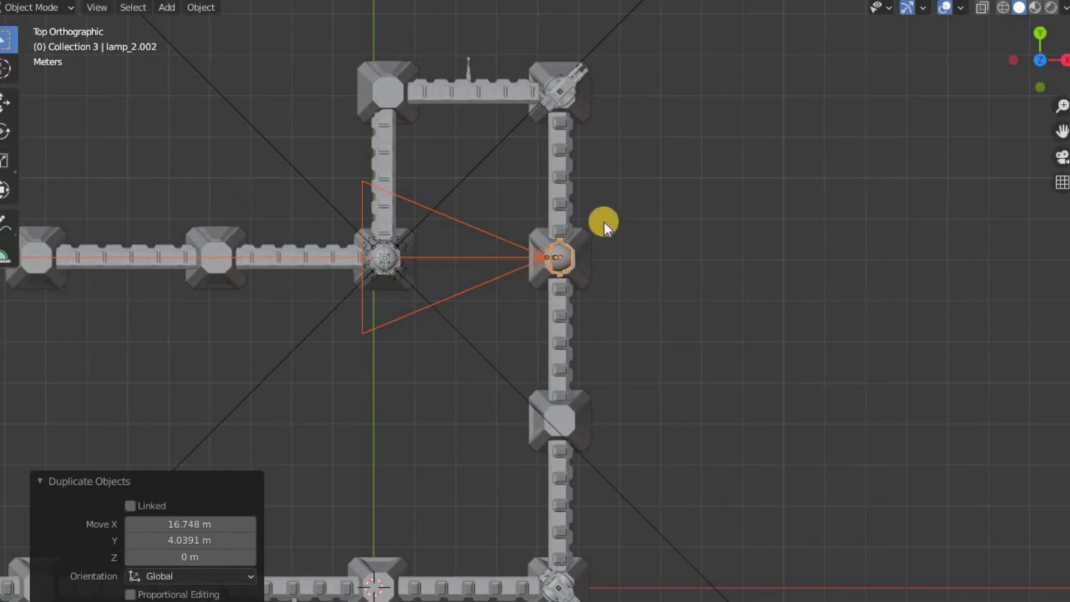
middle_click_drag(605, 221, 538, 368, "shift")
scroll(536, 360, "up", 3)
key("g")
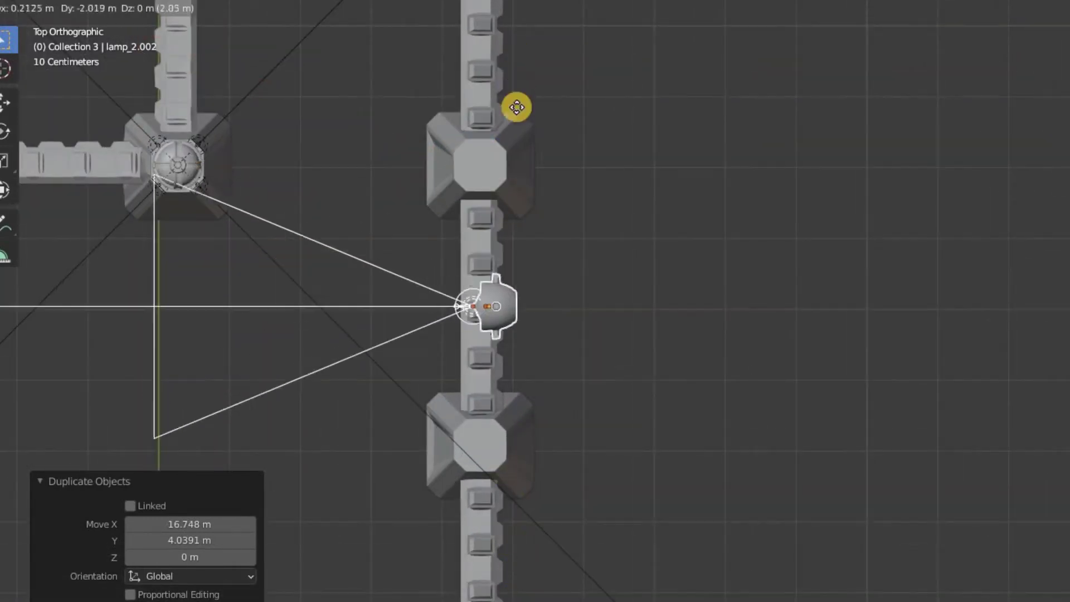
left_click(507, 136)
scroll(535, 210, "up", 2)
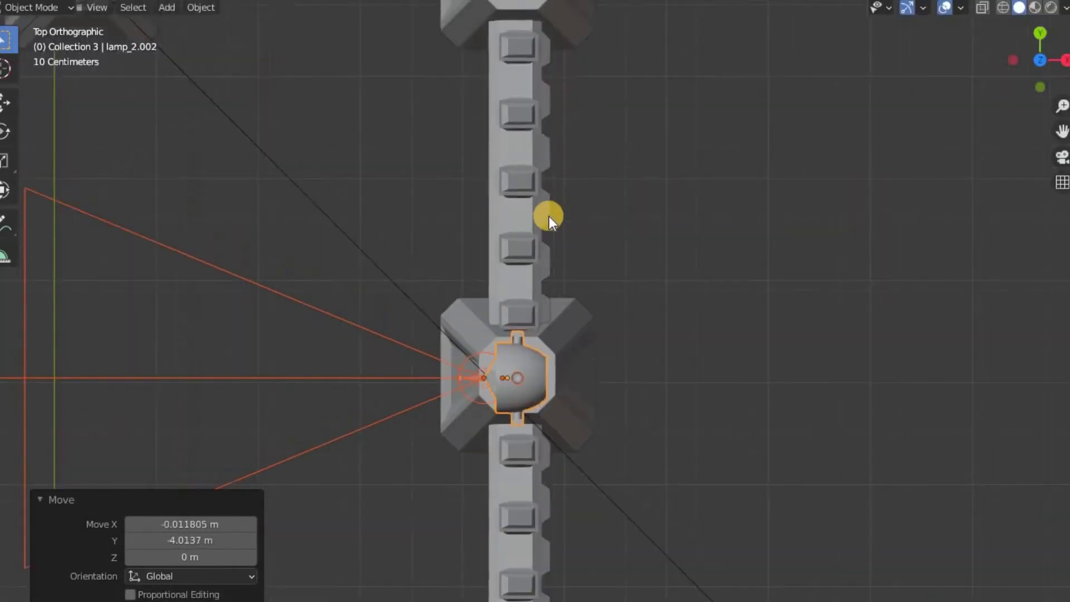
key("g")
left_click(549, 234)
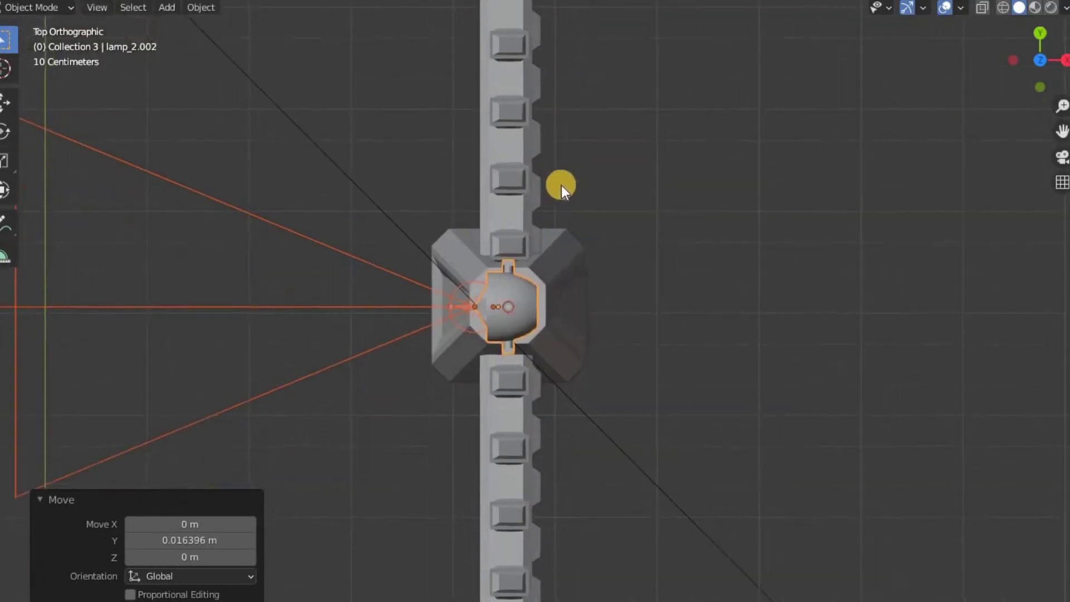
scroll(558, 184, "up", 2)
- Rotate the lamp copy 180 degrees to shine outward and nudge it into place
key("r")
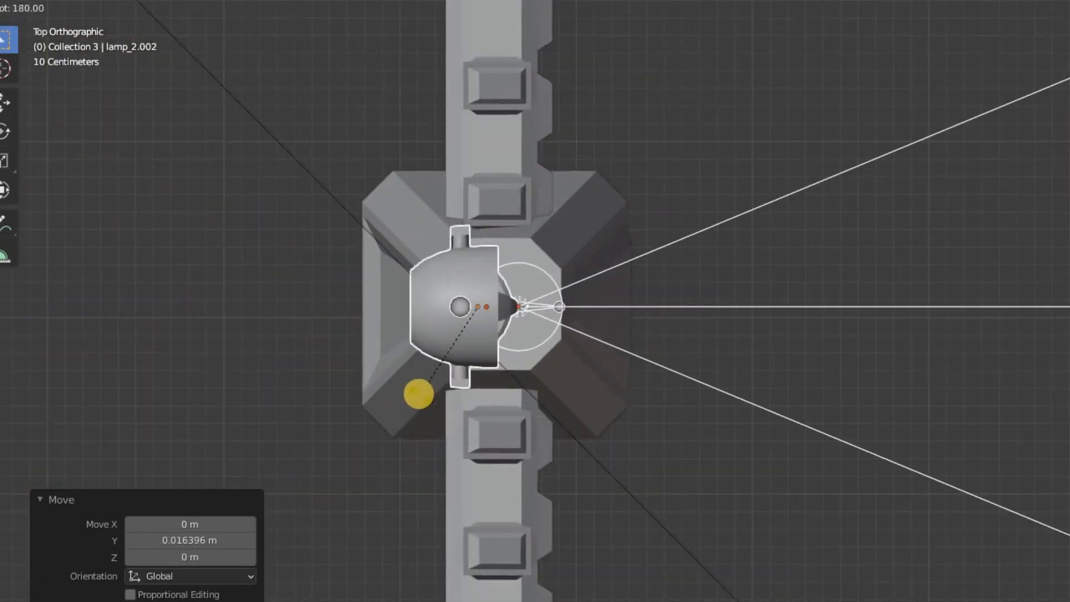
left_click(441, 390)
key("g")
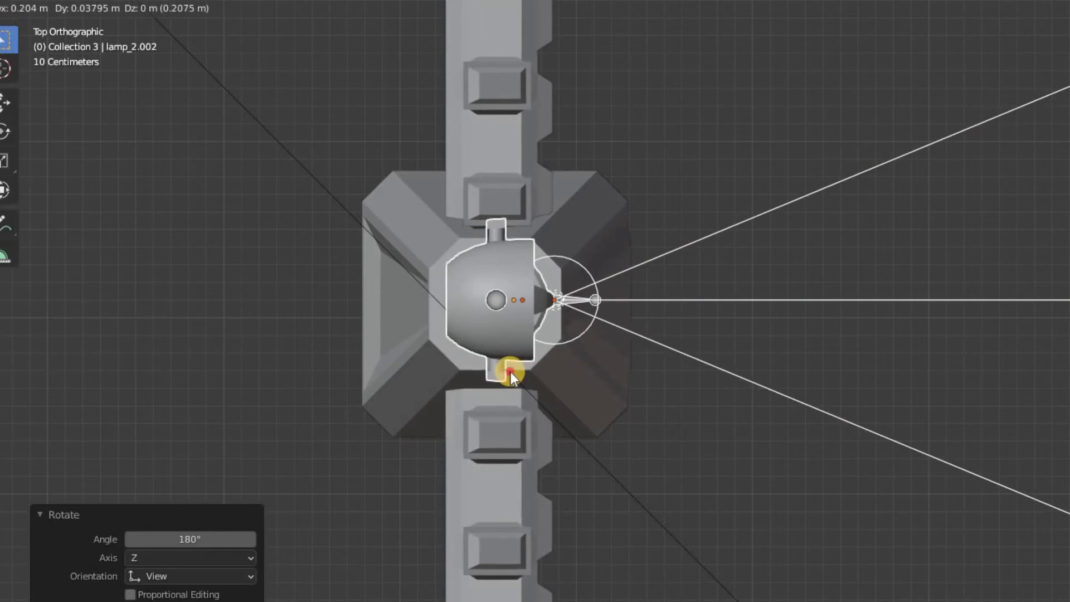
left_click(510, 370)
scroll(591, 371, "down", 3)
mouse_move(590, 372)
middle_mouse_down()
mouse_move(598, 258)
mouse_move(700, 377)
middle_mouse_up()
left_click(651, 349)
mouse_move(651, 349)
middle_mouse_down()
mouse_move(653, 337)
mouse_move(862, 315)
mouse_move(523, 275)
mouse_move(760, 296)
mouse_move(637, 279)
mouse_move(442, 273)
mouse_move(498, 270)
mouse_move(587, 283)
mouse_move(485, 269)
mouse_move(398, 271)
mouse_move(362, 285)
middle_mouse_up()
- Select the tower gun rig and slightly rotate its horizontal aiming bone
left_click(396, 270)
key("KP_Decimal")
scroll(431, 285, "down", 3)
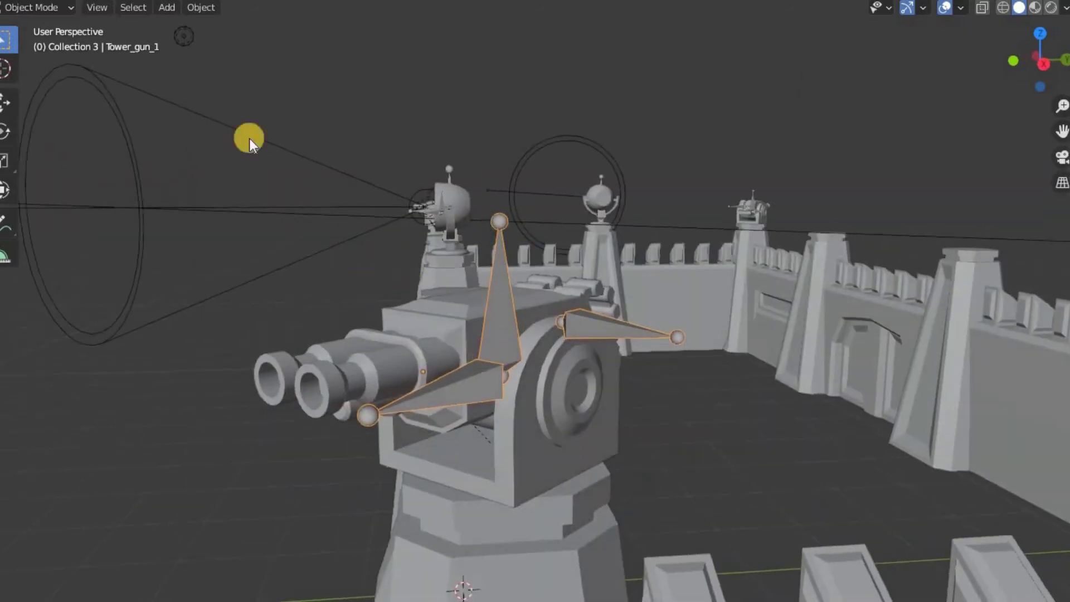
scroll(58, 31, "up", 1)
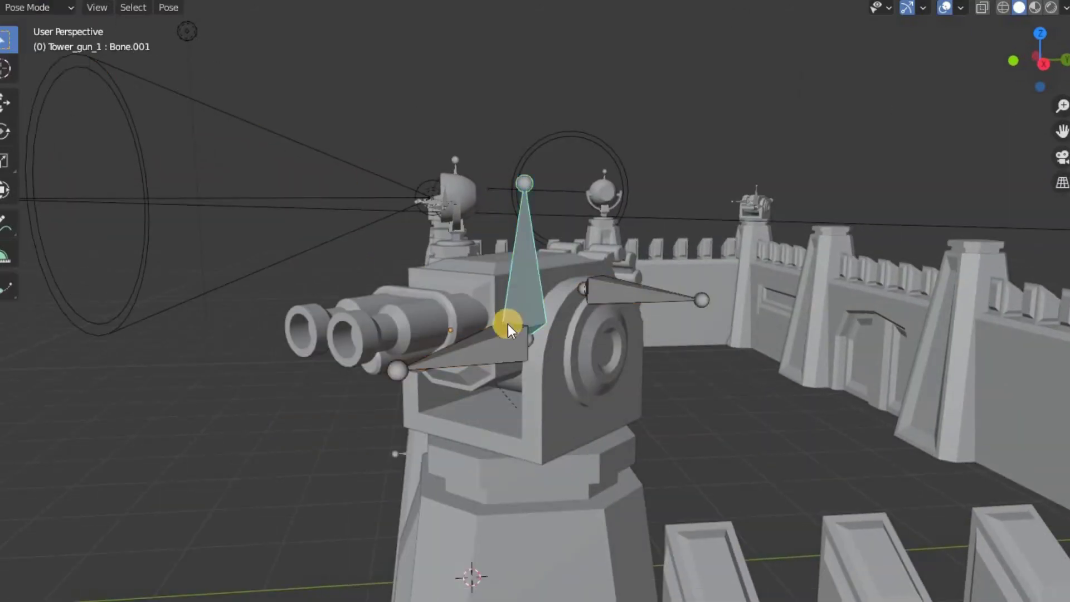
left_click(486, 336)
mouse_move(486, 335)
middle_mouse_down()
mouse_move(439, 333)
mouse_move(745, 297)
middle_mouse_up()
key("r")
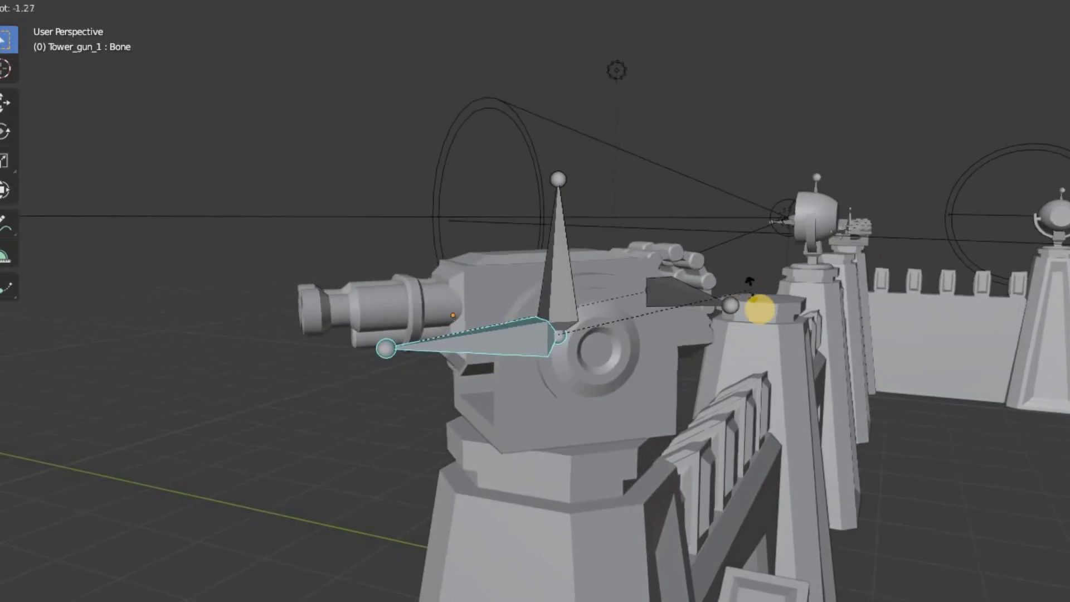
left_click(550, 297)
- Orbit out to view the whole fortress and select a point light
mouse_move(667, 311)
middle_mouse_down()
mouse_move(681, 276)
mouse_move(772, 300)
middle_mouse_up()
scroll(772, 300, "down", 2)
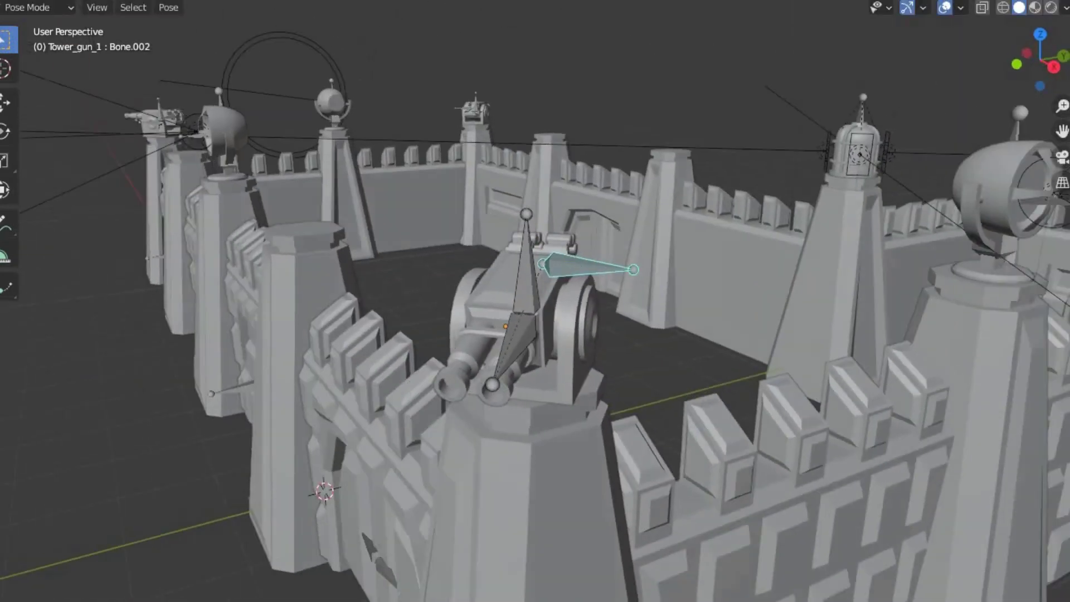
mouse_move(248, 176)
middle_mouse_down()
mouse_move(490, 171)
mouse_move(263, 140)
mouse_move(385, 163)
mouse_move(285, 199)
mouse_move(855, 177)
mouse_move(638, 150)
mouse_move(679, 151)
mouse_move(620, 170)
mouse_move(661, 237)
mouse_move(717, 223)
mouse_move(454, 423)
middle_mouse_up()
left_click(263, 140)
- Slide the front wall's Window.001 bone open along Z, with a small X adjustment
scroll(504, 306, "up", 5)
left_click(505, 306)
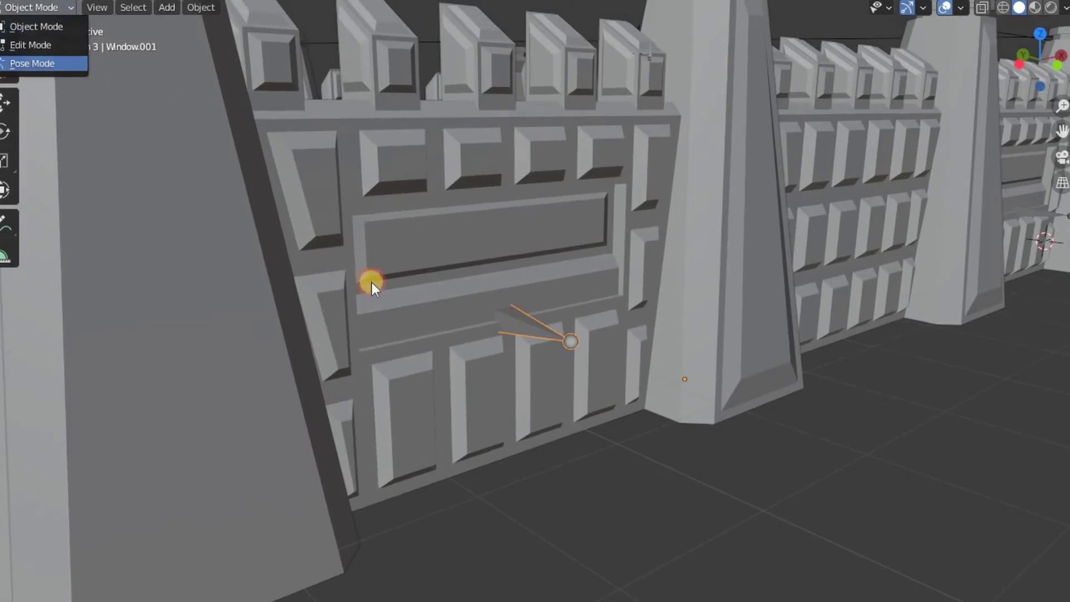
key("Return")
scroll(606, 400, "up", 2)
key("g")
key("z")
key("z")
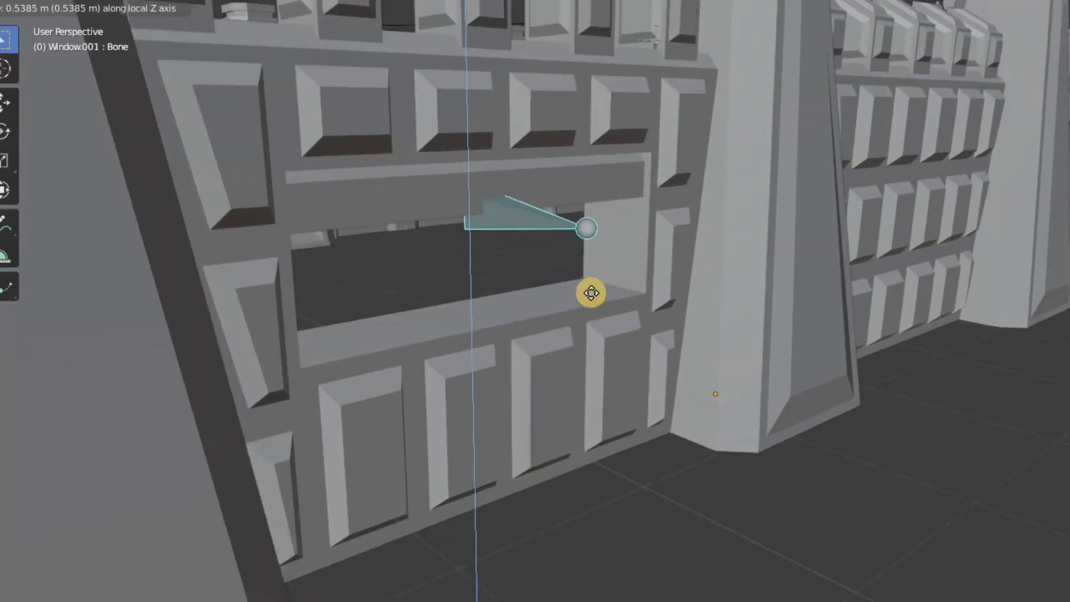
left_click(590, 292)
key("g")
key("x")
key("x")
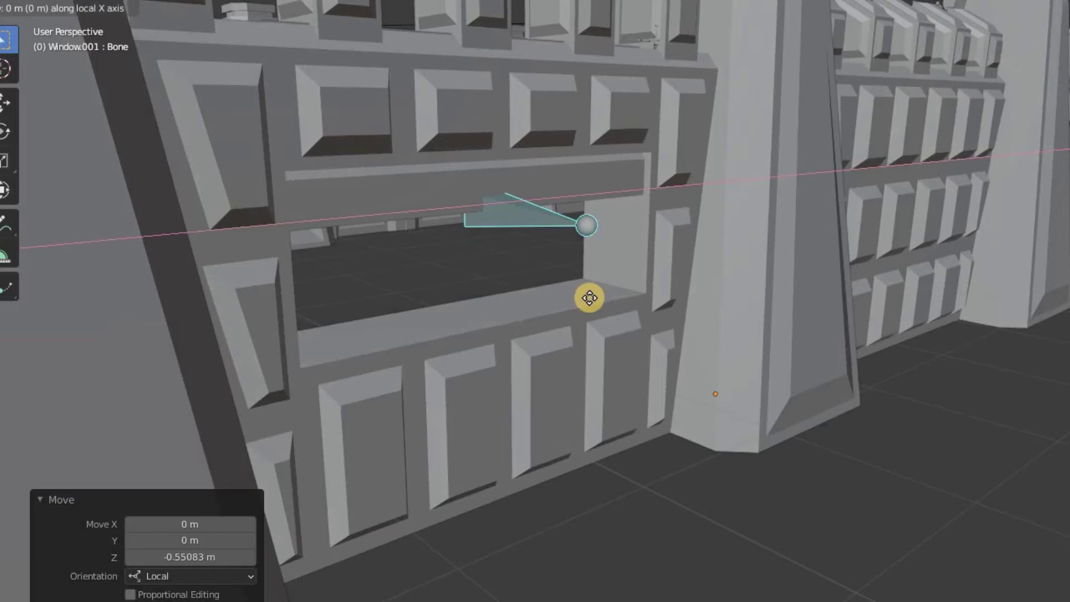
left_click(589, 300)
scroll(594, 318, "down", 4)
scroll(595, 318, "up", 2)
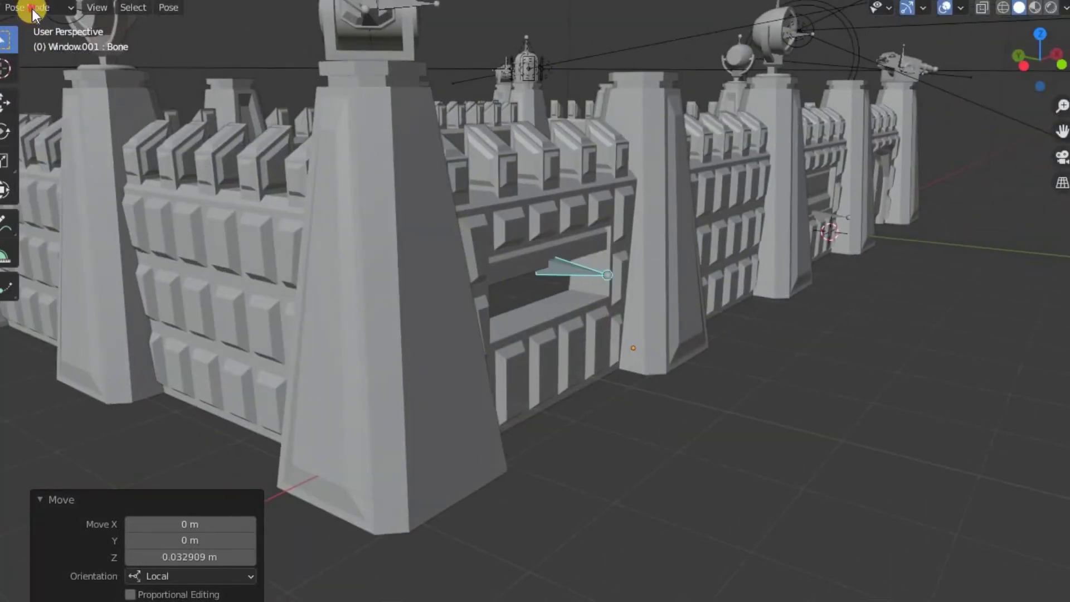
- Select the gate.001 bone rig, frame it, and switch it to Pose Mode
left_click(41, 26)
mouse_move(223, 155)
middle_mouse_down()
mouse_move(294, 173)
mouse_move(691, 187)
middle_mouse_up()
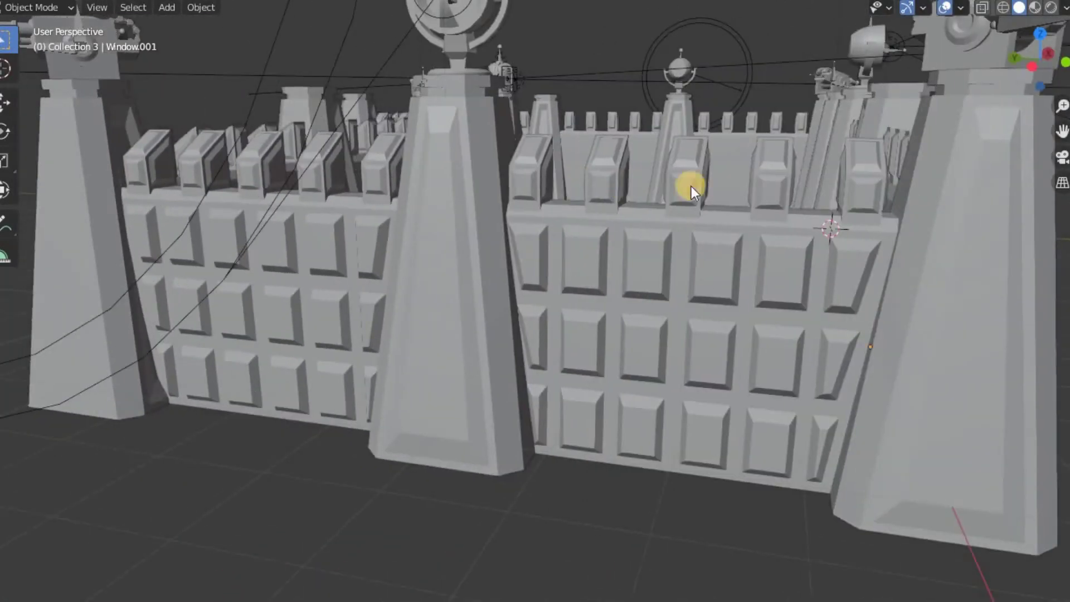
scroll(571, 257, "up", 3)
middle_click_drag(571, 256, 650, 227)
left_click(575, 241)
mouse_move(536, 240)
middle_mouse_down()
mouse_move(625, 262)
mouse_move(610, 266)
middle_mouse_up()
key("KP_Decimal")
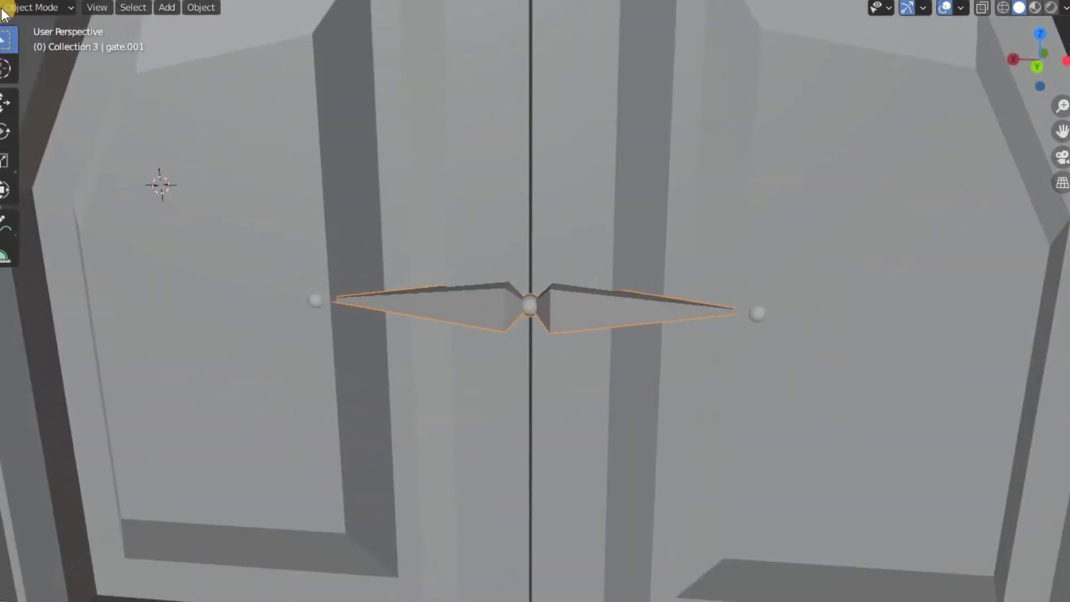
left_click(38, 8)
left_click(54, 66)
- Swing the right and left gate door bones open along Y
left_click(551, 307)
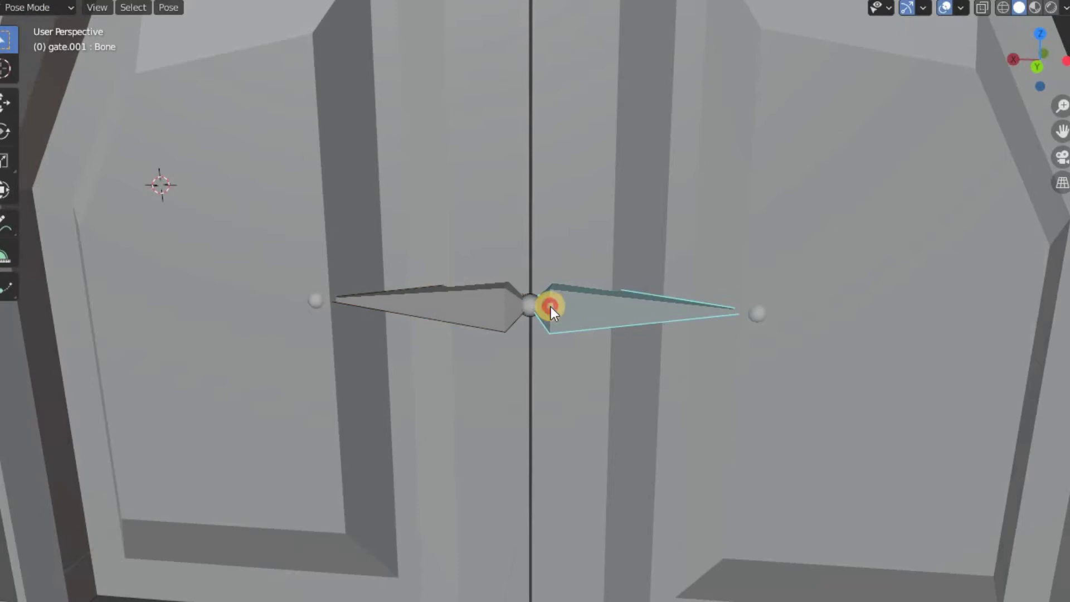
scroll(561, 315, "down", 2)
key("g")
key("y")
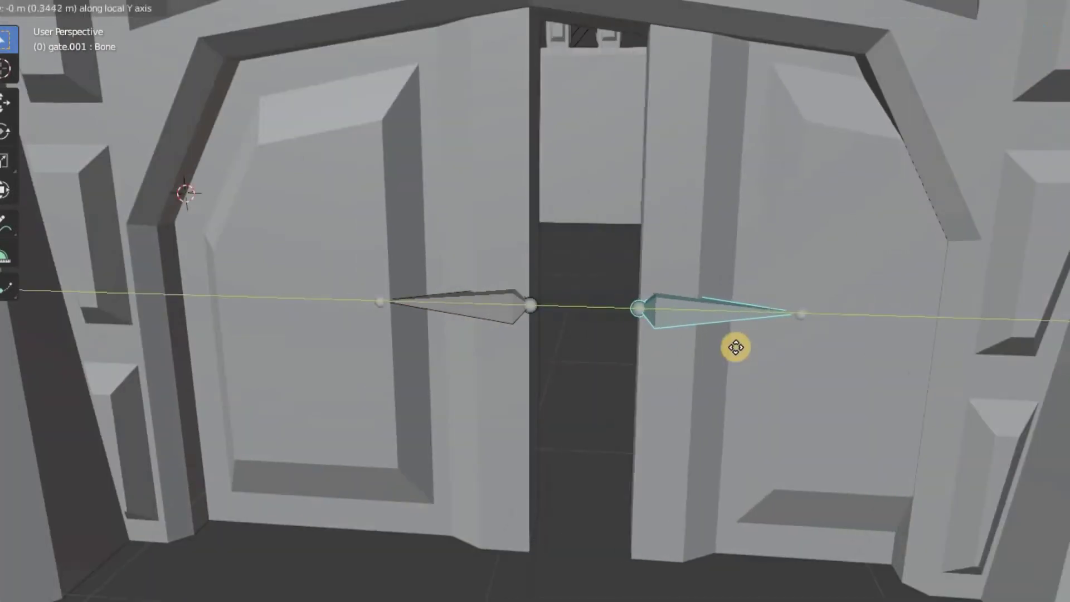
left_click(809, 356)
left_click(605, 361)
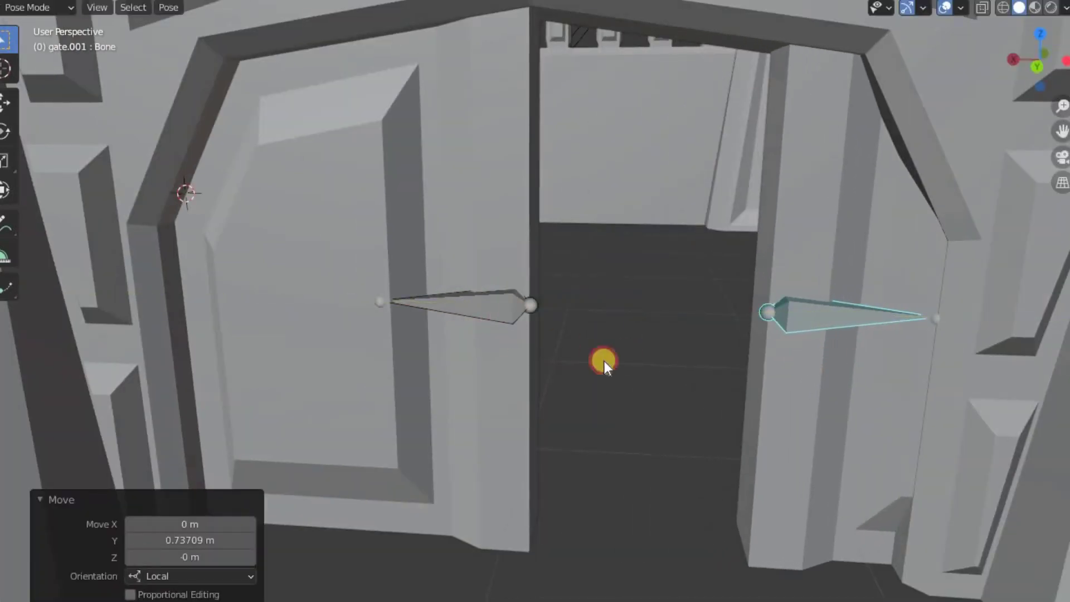
key("g")
key("y")
left_click(434, 350)
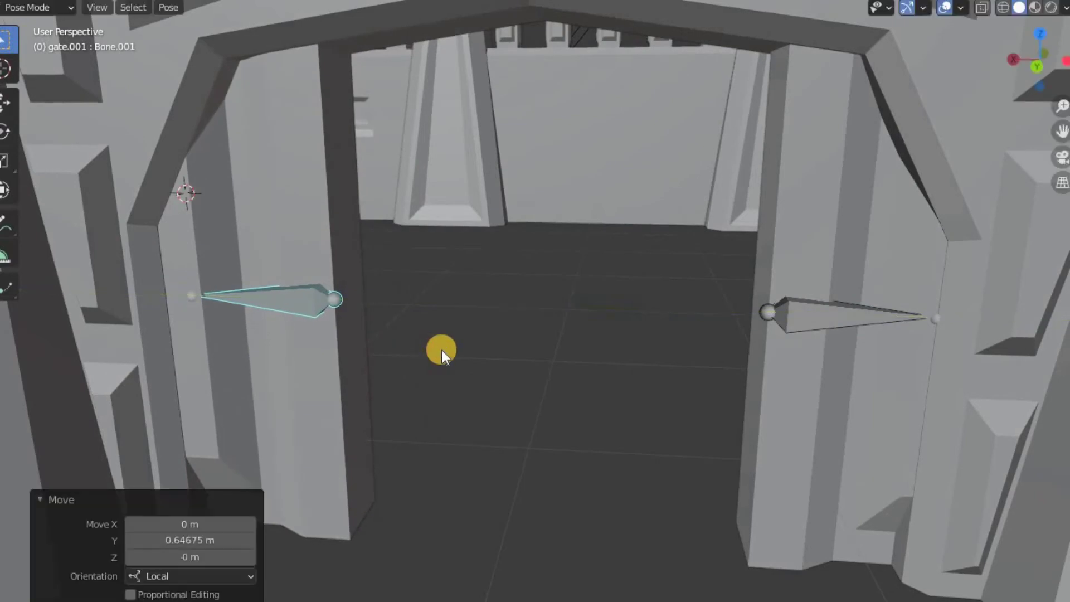
scroll(487, 350, "down", 4)
scroll(556, 362, "down", 2)
mouse_move(556, 362)
middle_mouse_down()
mouse_move(478, 371)
mouse_move(382, 346)
mouse_move(437, 354)
middle_mouse_up()
scroll(436, 354, "up", 2)
- Pose the left wall's Window.004 bone and slide it open along Z
left_click(39, 7)
left_click(60, 23)
middle_click_drag(293, 285, 544, 244)
scroll(344, 291, "up", 4)
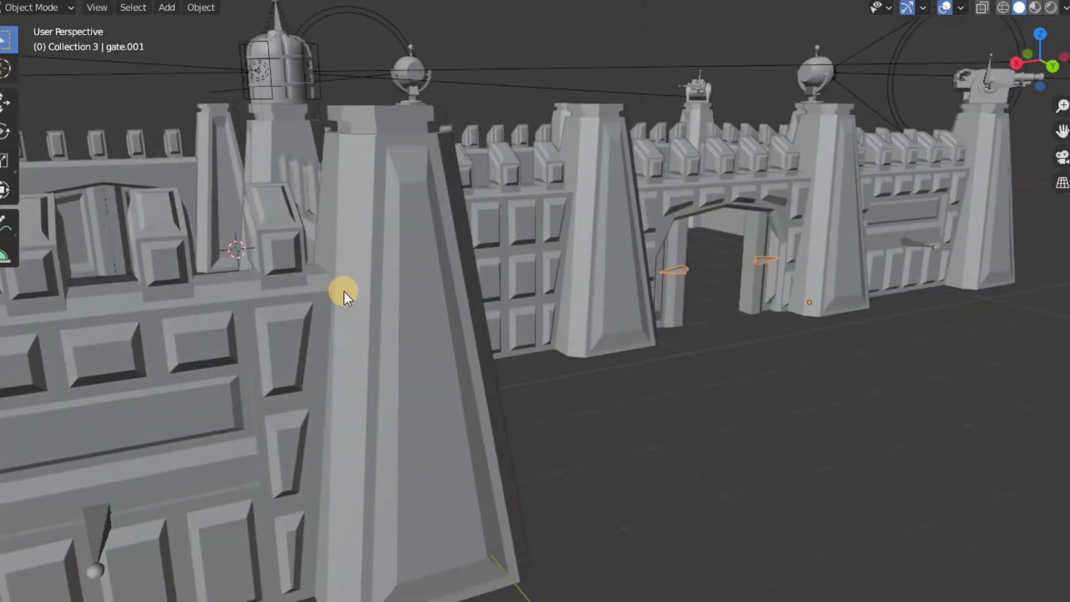
scroll(484, 291, "up", 3)
scroll(555, 332, "up", 2)
left_click(555, 331)
left_click(43, 8)
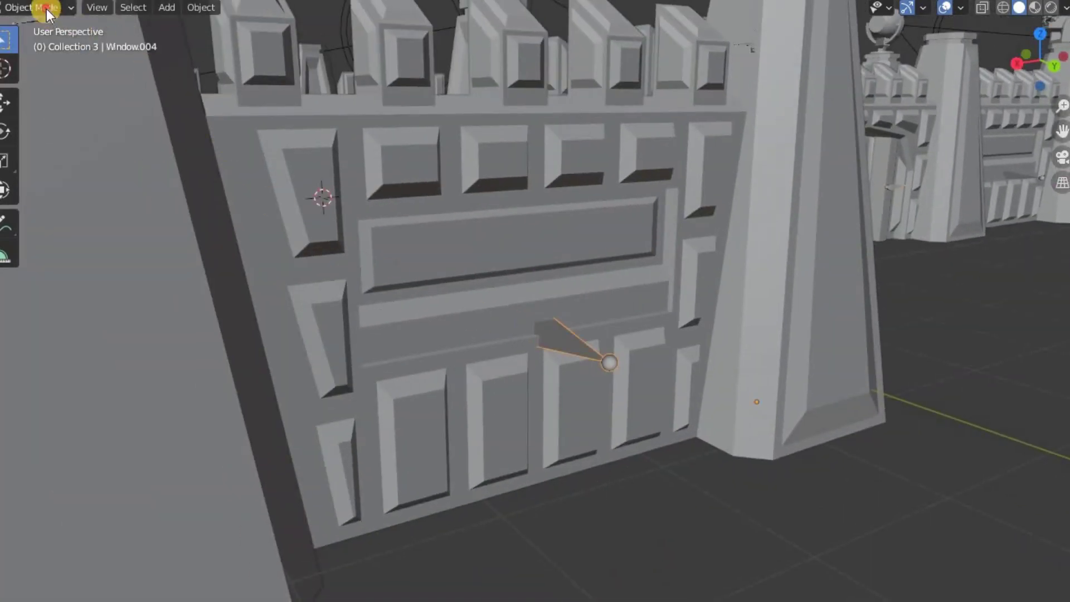
left_click(77, 71)
key("g")
key("z")
key("z")
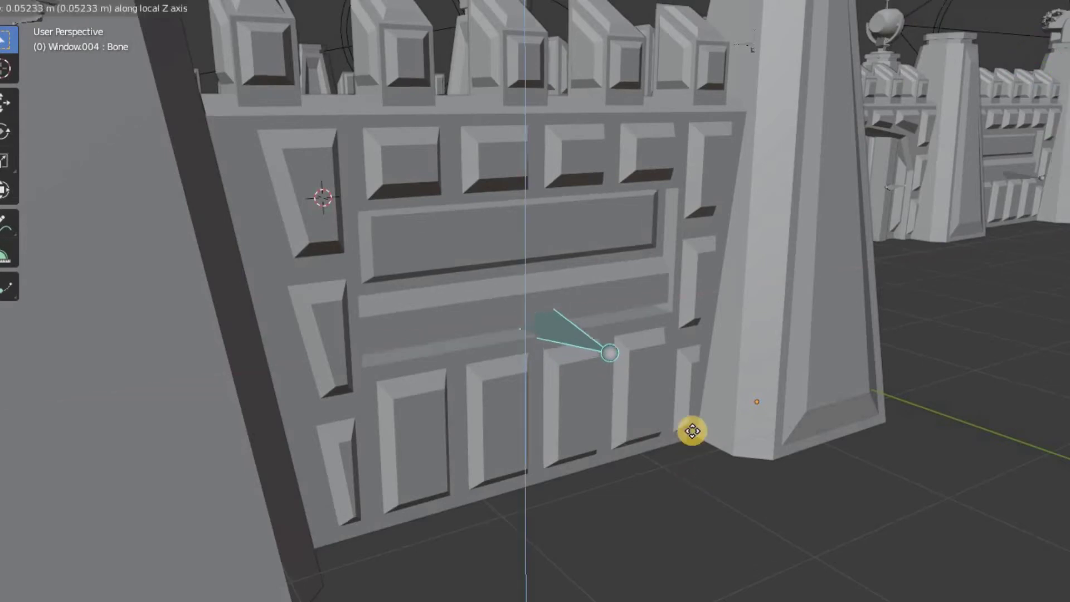
left_click(687, 402)
scroll(613, 407, "down", 8)
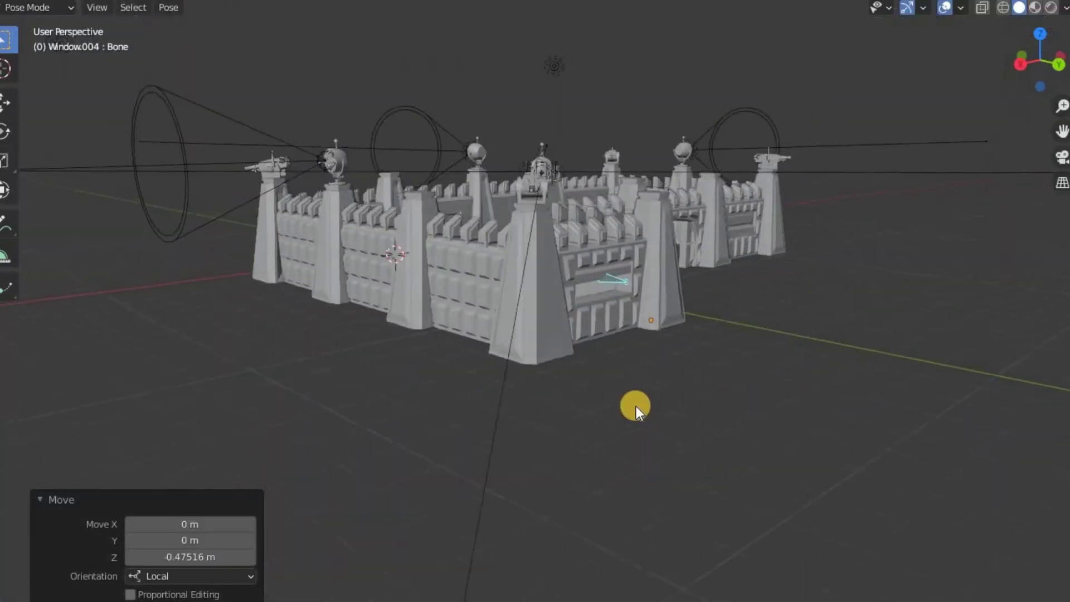
middle_click_drag(633, 407, 818, 425)
scroll(642, 408, "up", 3)
mouse_move(644, 408)
middle_mouse_down()
mouse_move(699, 399)
mouse_move(609, 401)
mouse_move(679, 422)
mouse_move(617, 436)
mouse_move(220, 147)
middle_mouse_up()
- Switch the fortress back to Object Mode and deselect the gate
left_click(22, 13)
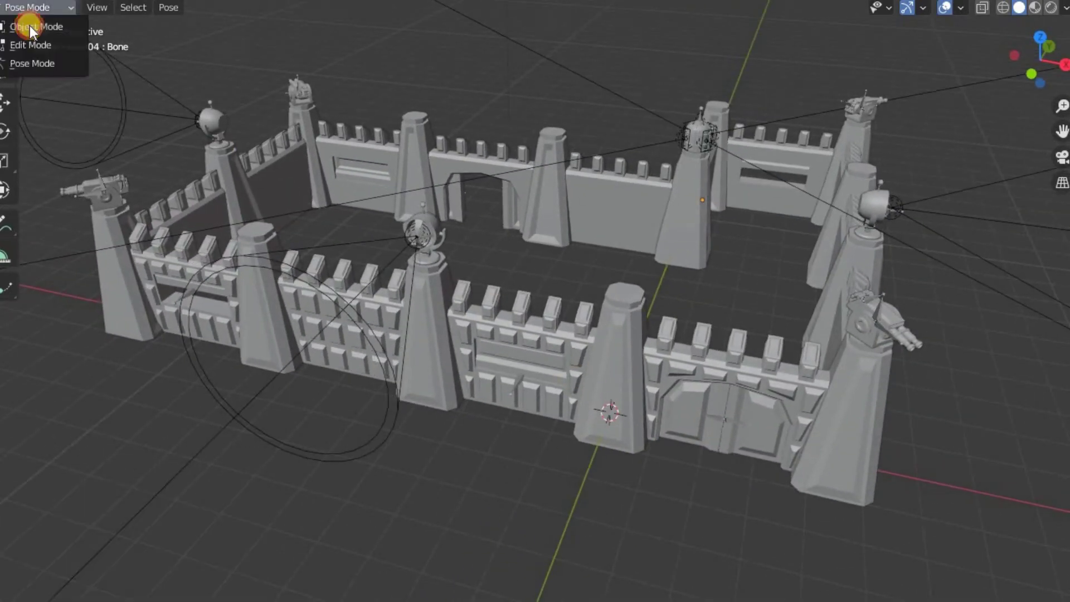
left_click(488, 167)
mouse_move(487, 167)
middle_mouse_down()
mouse_move(603, 154)
mouse_move(588, 213)
mouse_move(673, 140)
mouse_move(728, 150)
mouse_move(658, 157)
middle_mouse_up()
left_click(673, 140)
left_click(11, 4)
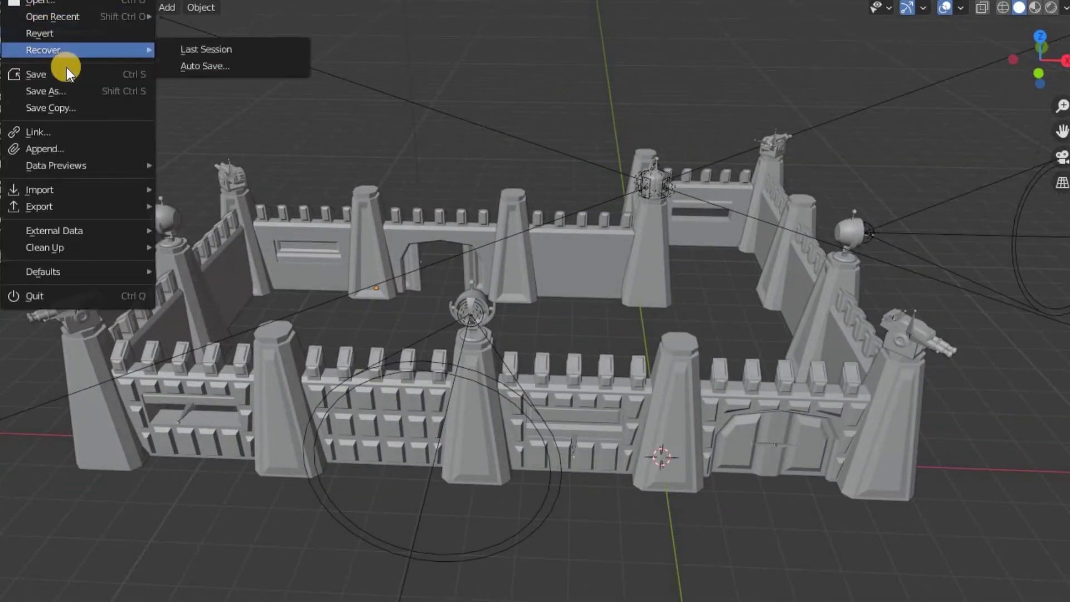
left_click(57, 552)
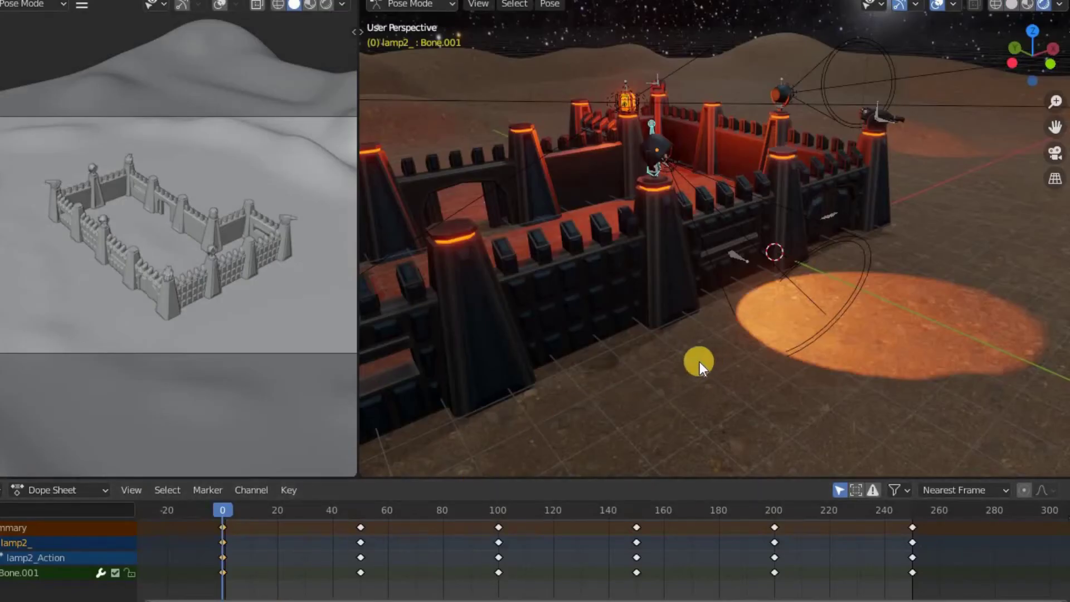
- Play back the first lamp's searchlight sweep animation
middle_click_drag(699, 362, 416, 477)
key("space")
mouse_move(641, 365)
middle_mouse_down()
mouse_move(574, 410)
mouse_move(648, 414)
mouse_move(631, 366)
mouse_move(725, 352)
mouse_move(739, 305)
mouse_move(779, 310)
mouse_move(767, 311)
mouse_move(779, 265)
mouse_move(728, 296)
middle_mouse_up()
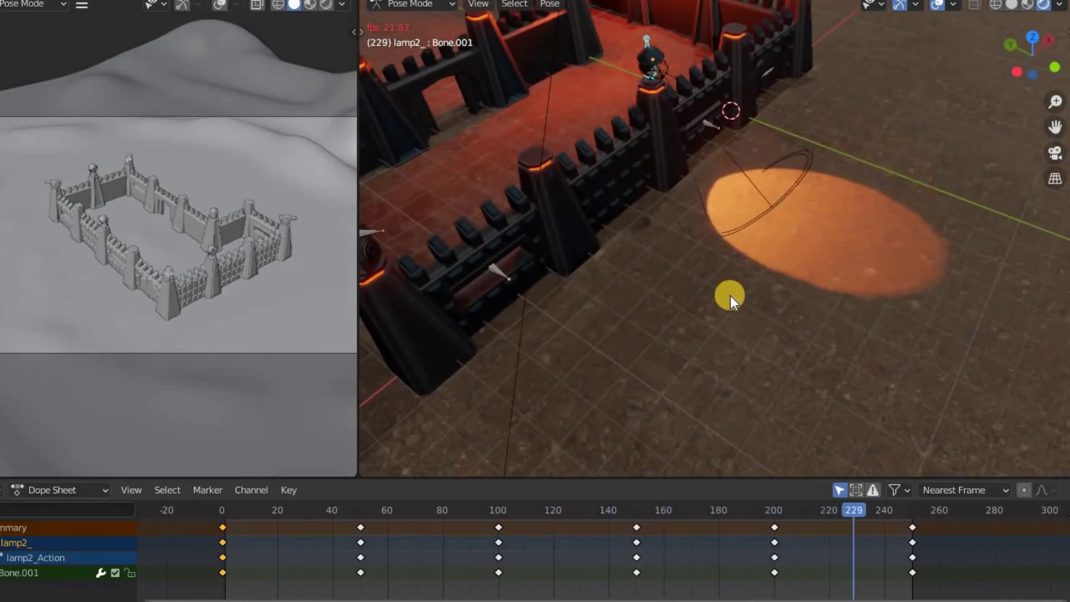
key("space")
- Return the playhead to frame 0 and switch from Pose Mode to Object Mode
left_click(227, 512)
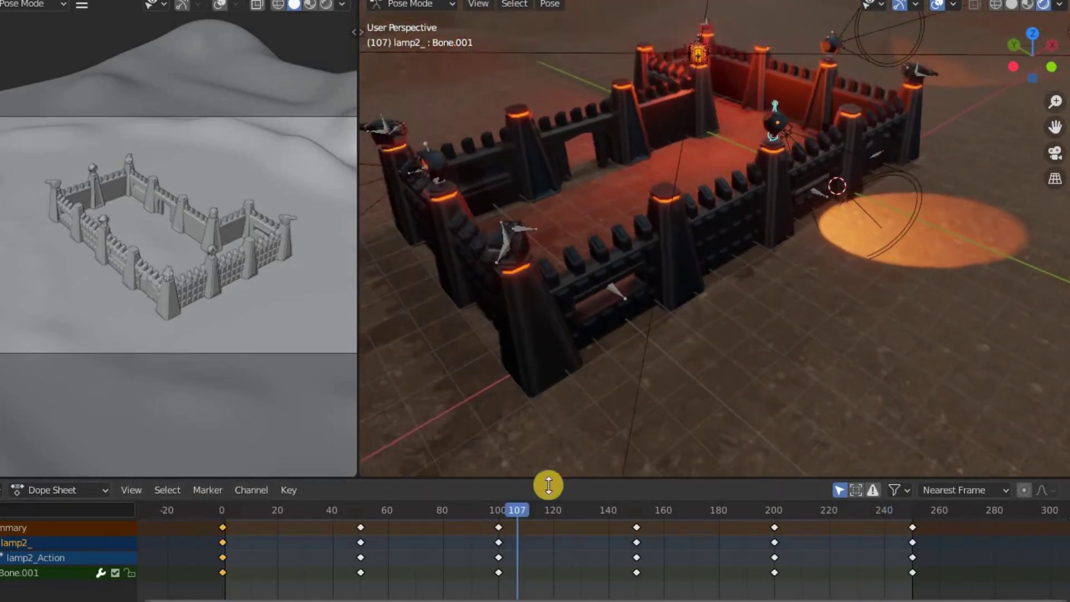
left_click_drag(509, 515, 188, 516)
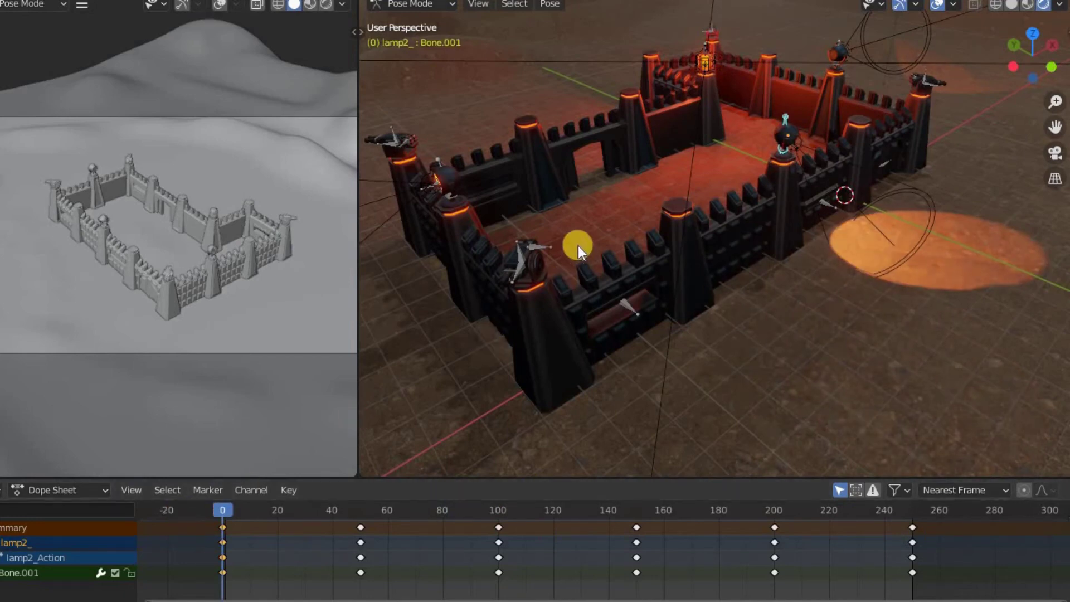
middle_click_drag(578, 245, 590, 277)
left_click(410, 4)
left_click(427, 26)
- Select lamp2_.001, enter Pose Mode, and rotate its base bone
left_click(517, 194)
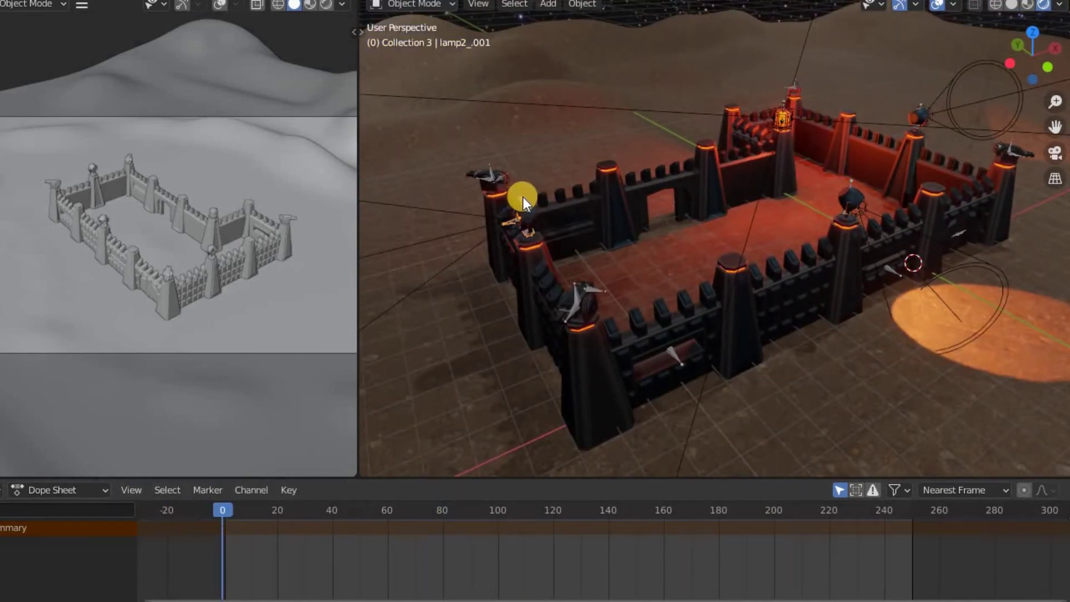
key("KP_Decimal")
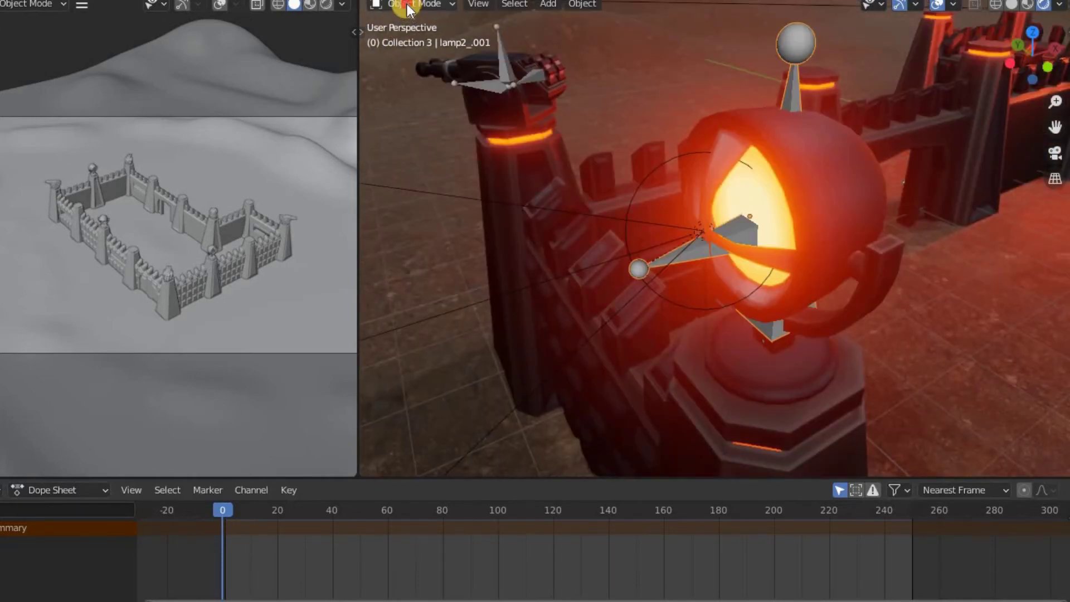
left_click(410, 5)
left_click(433, 58)
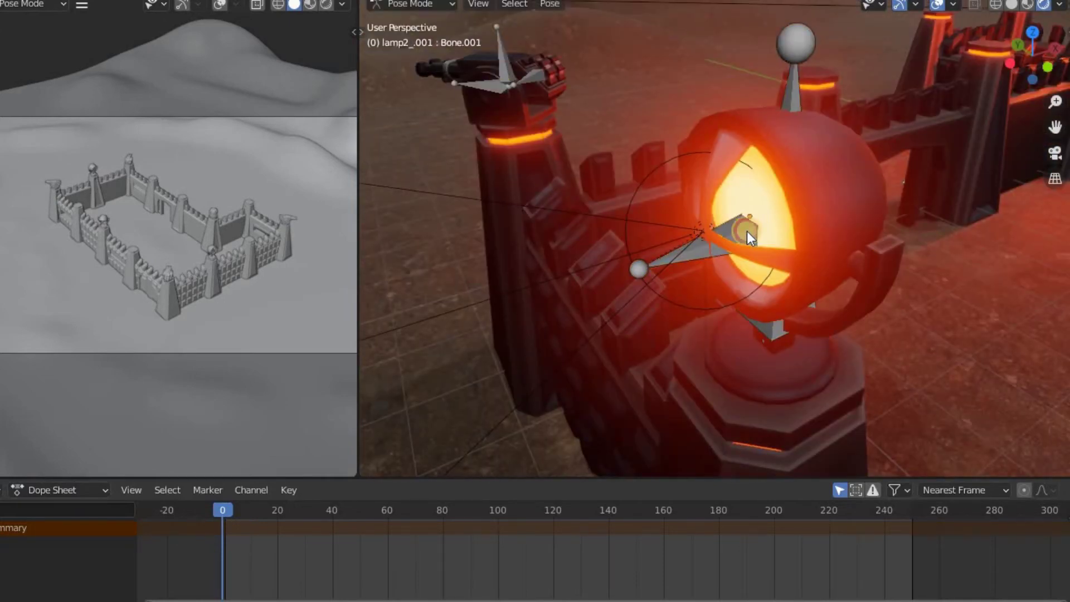
left_click(747, 231)
scroll(725, 232, "down", 2)
scroll(718, 232, "down", 3)
scroll(719, 262, "down", 2)
mouse_move(719, 284)
middle_mouse_down()
mouse_move(788, 227)
mouse_move(853, 234)
middle_mouse_up()
key("r")
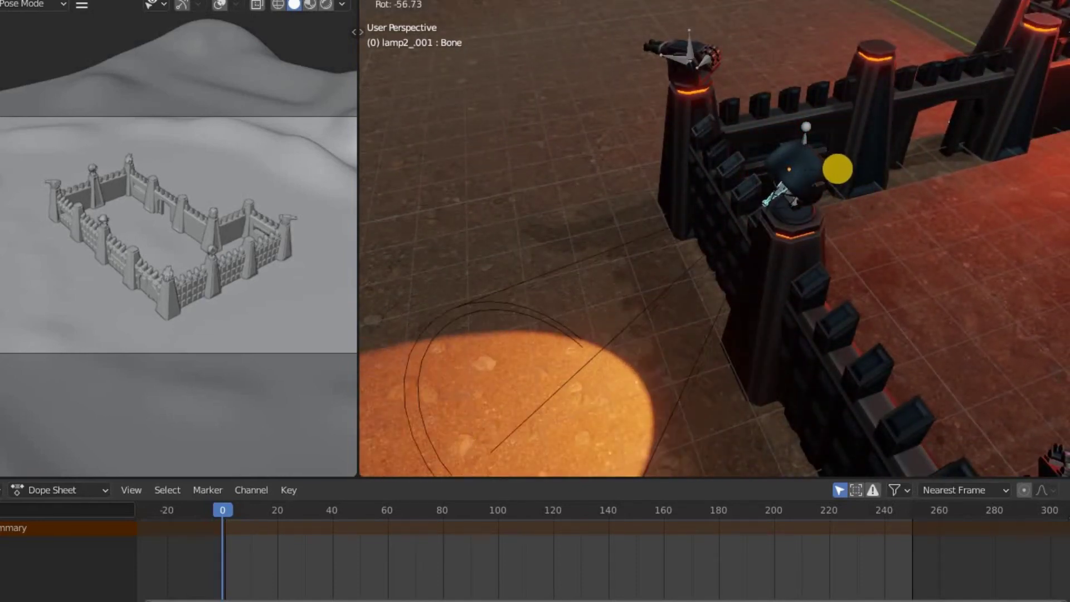
left_click(836, 168)
mouse_move(812, 180)
middle_mouse_down()
mouse_move(751, 207)
mouse_move(797, 250)
mouse_move(940, 210)
mouse_move(763, 177)
mouse_move(884, 231)
mouse_move(795, 329)
mouse_move(803, 320)
middle_mouse_up()
- Aim Bone.001 and keyframe its rotation at frame 0
left_click(761, 178)
key("r")
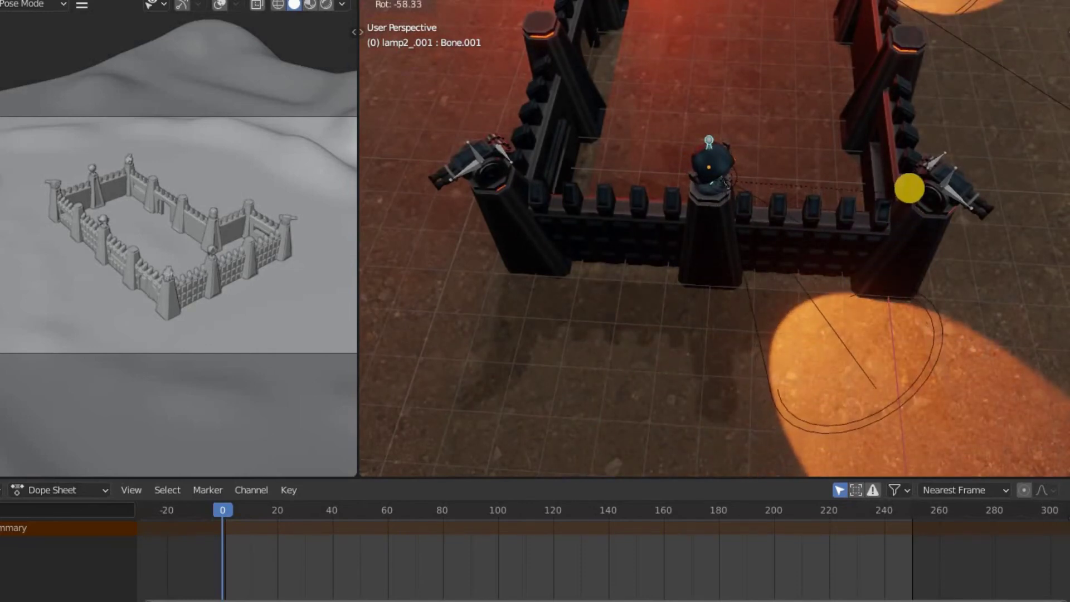
left_click(901, 208)
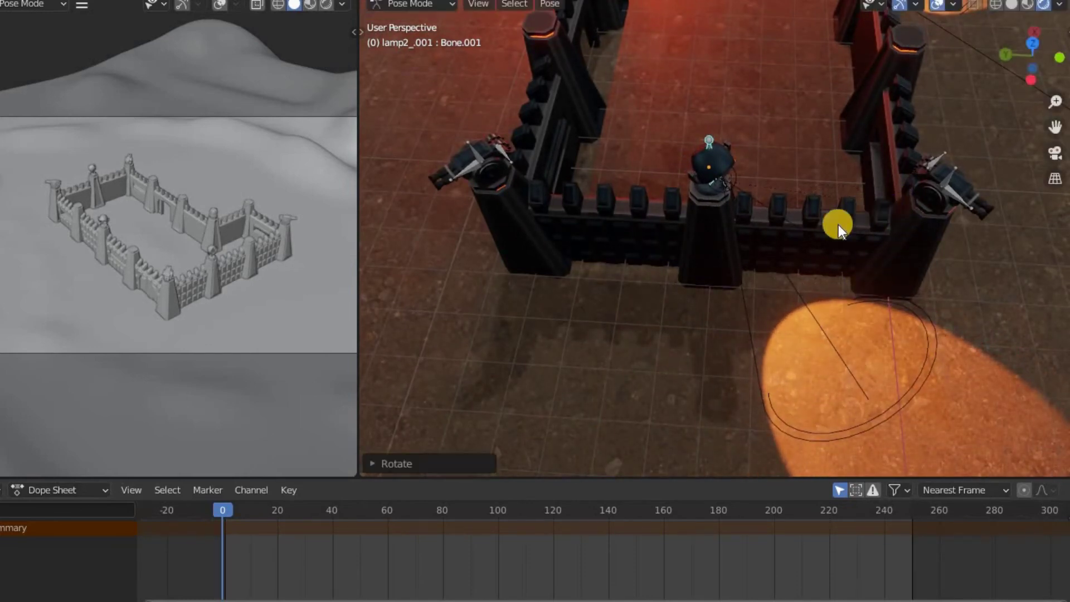
middle_click_drag(839, 225, 814, 232)
key("i")
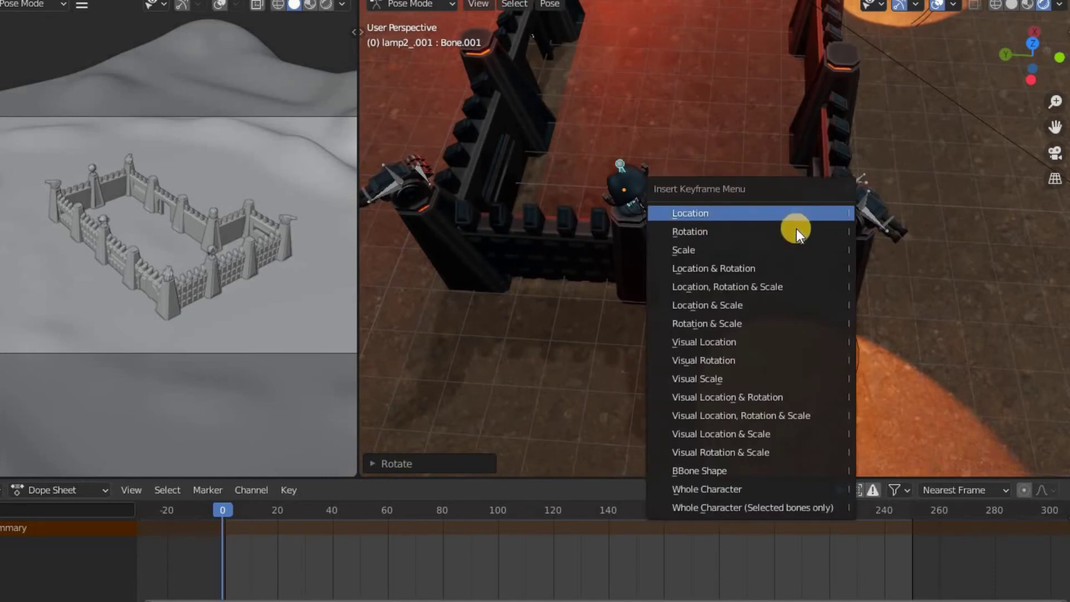
left_click(796, 231)
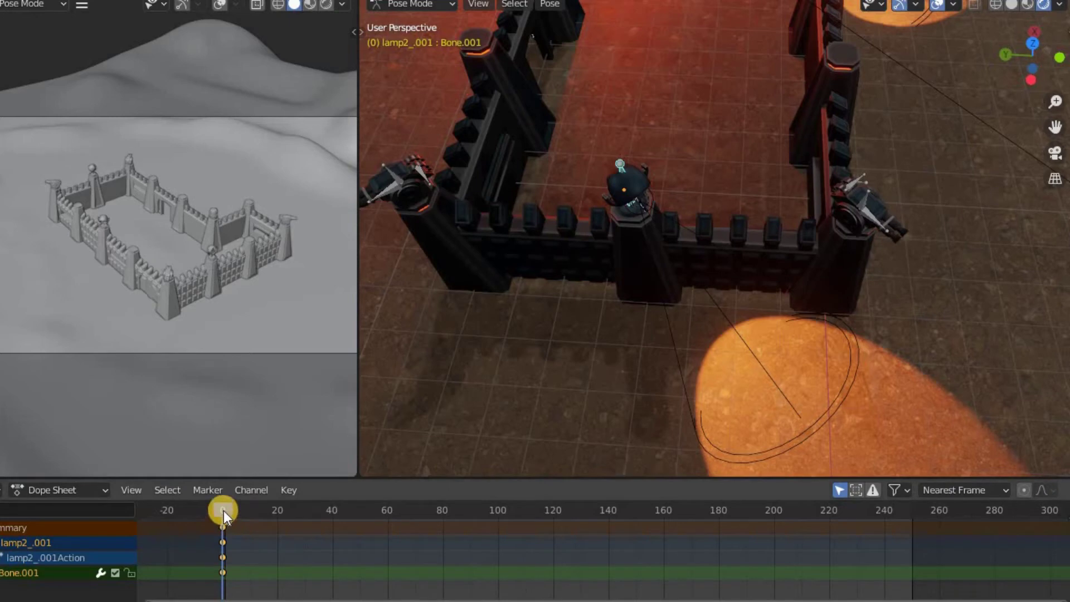
- At frame 50, turn Bone.001 to a new aim and keyframe its rotation
left_click_drag(243, 508, 361, 517)
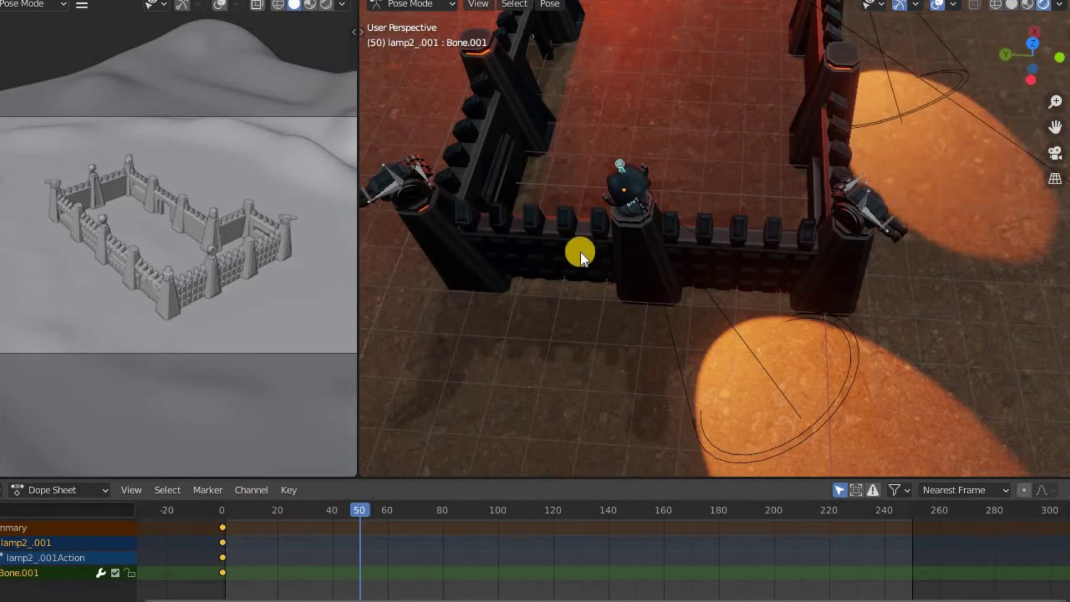
left_click(1032, 43)
key("r")
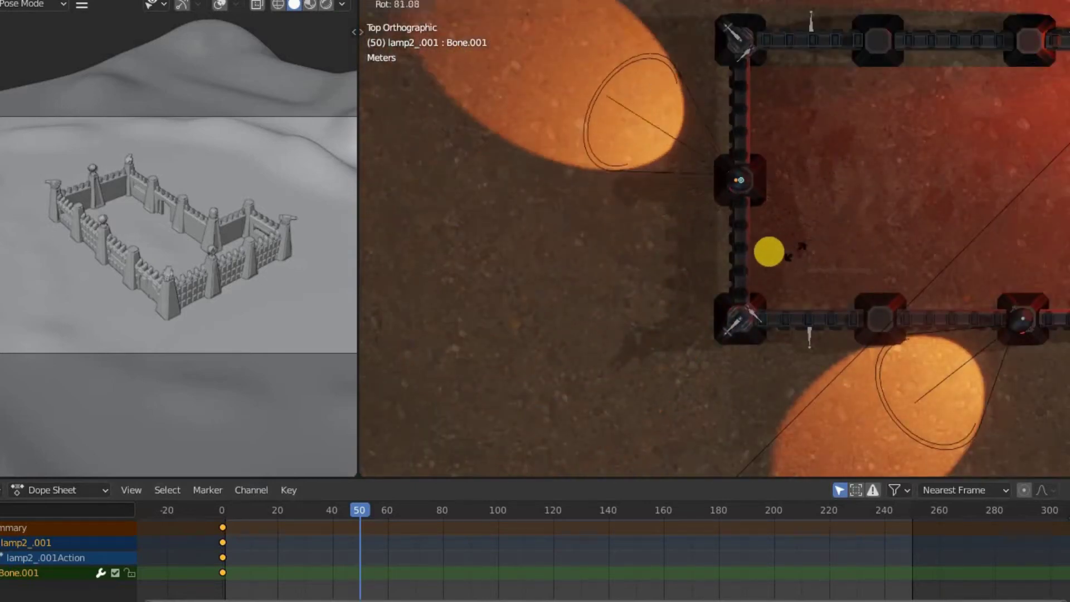
left_click(767, 252)
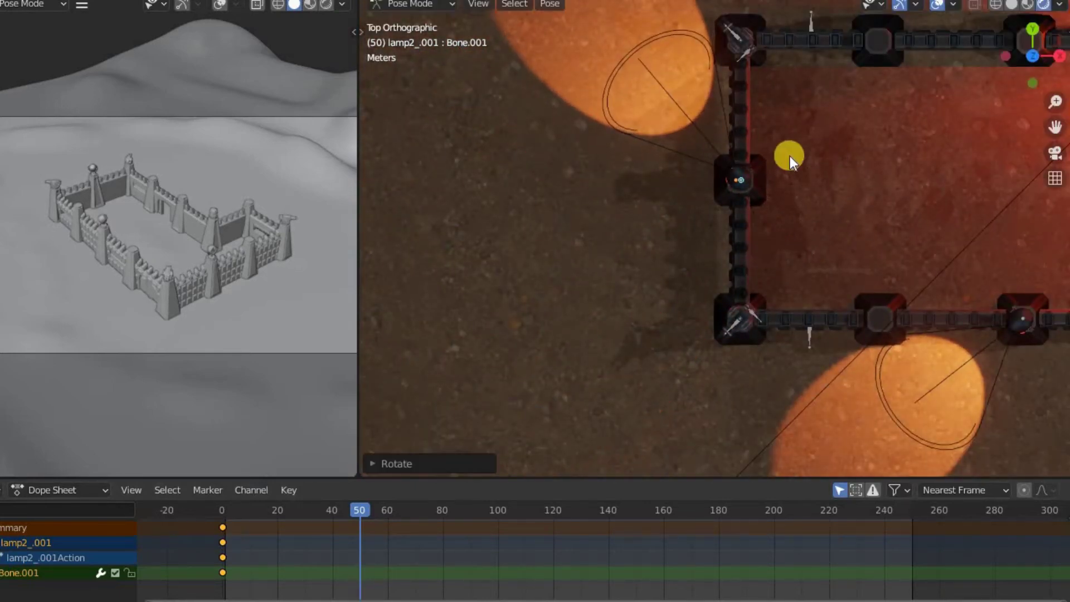
key("i")
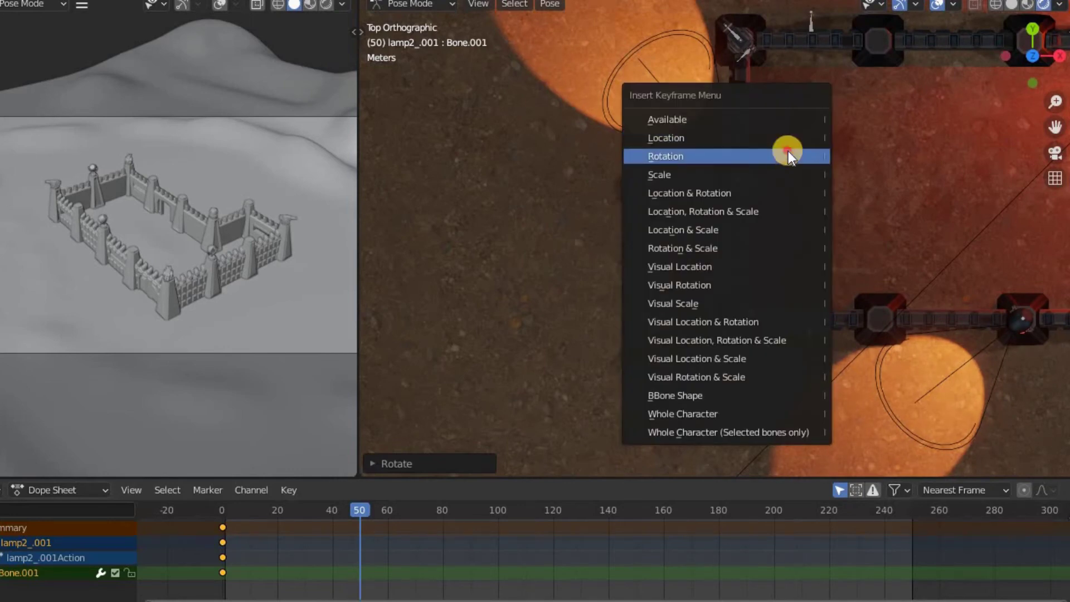
left_click(788, 151)
mouse_move(734, 213)
middle_mouse_down()
mouse_move(840, 165)
mouse_move(706, 220)
mouse_move(767, 189)
middle_mouse_up()
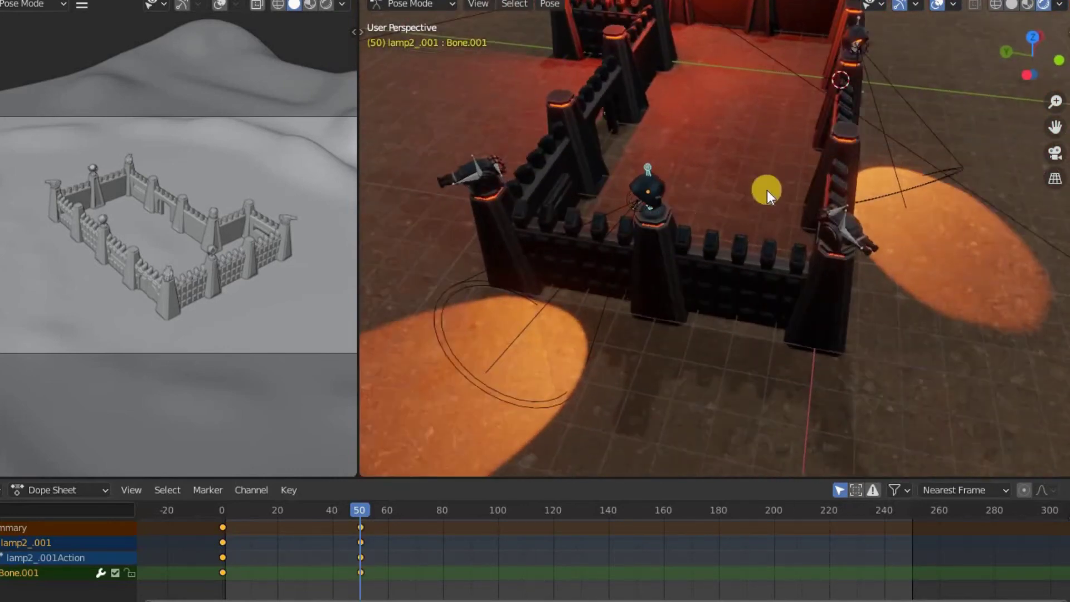
- Duplicate the two rotation keys to frames 100/150 and 200/250
left_click(265, 543)
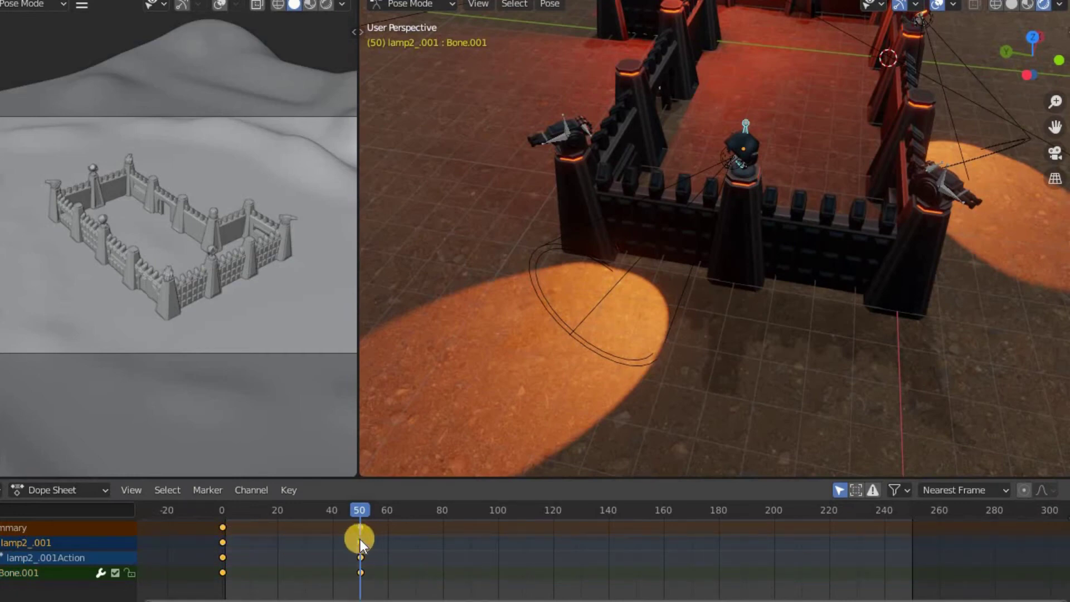
key("shift+d")
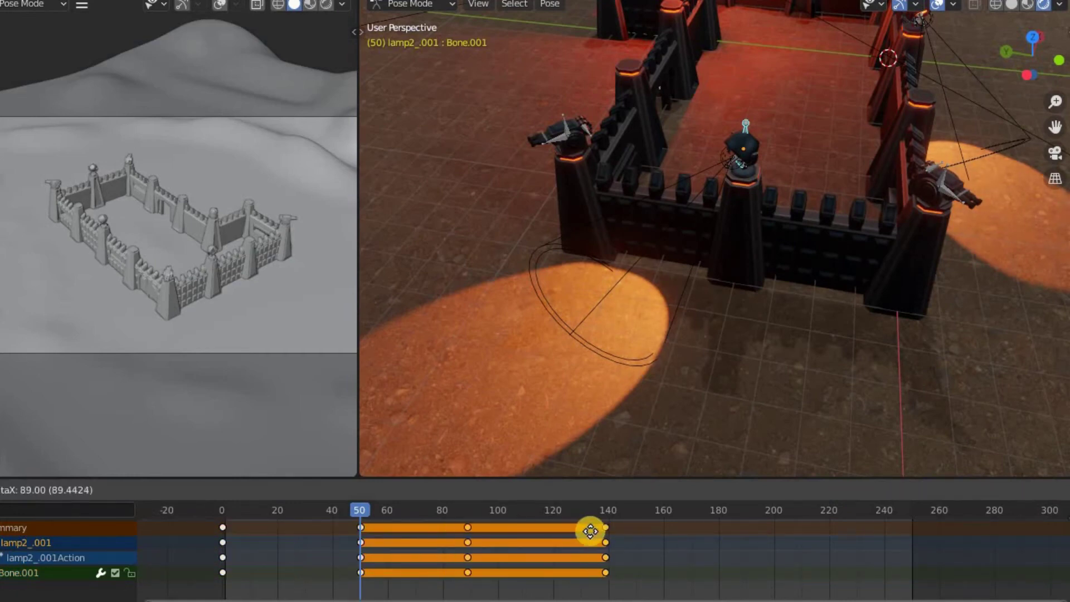
left_click(612, 531)
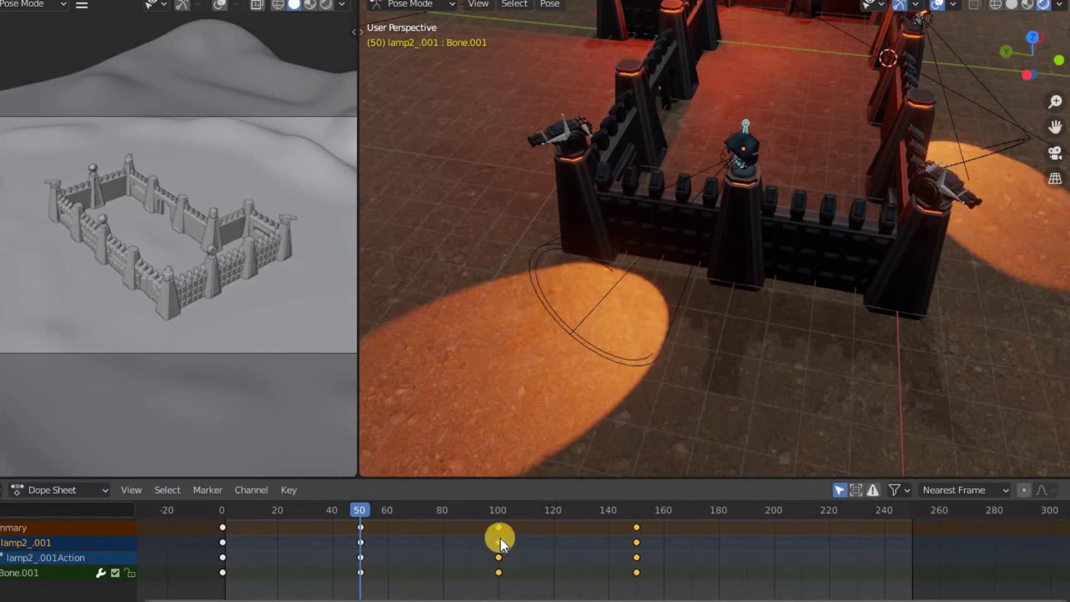
key("shift+d")
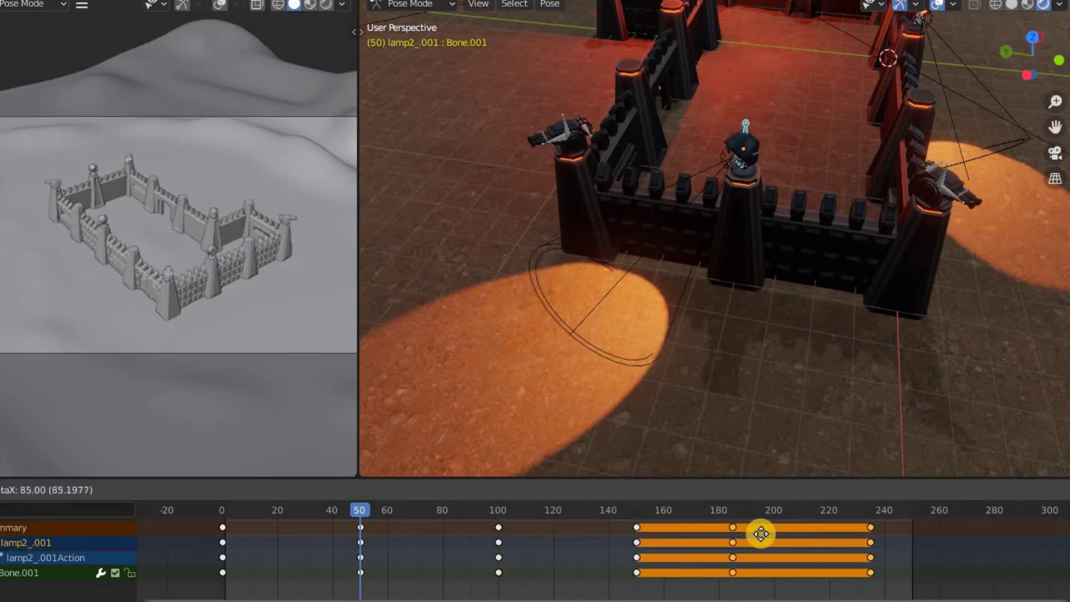
left_click(773, 527)
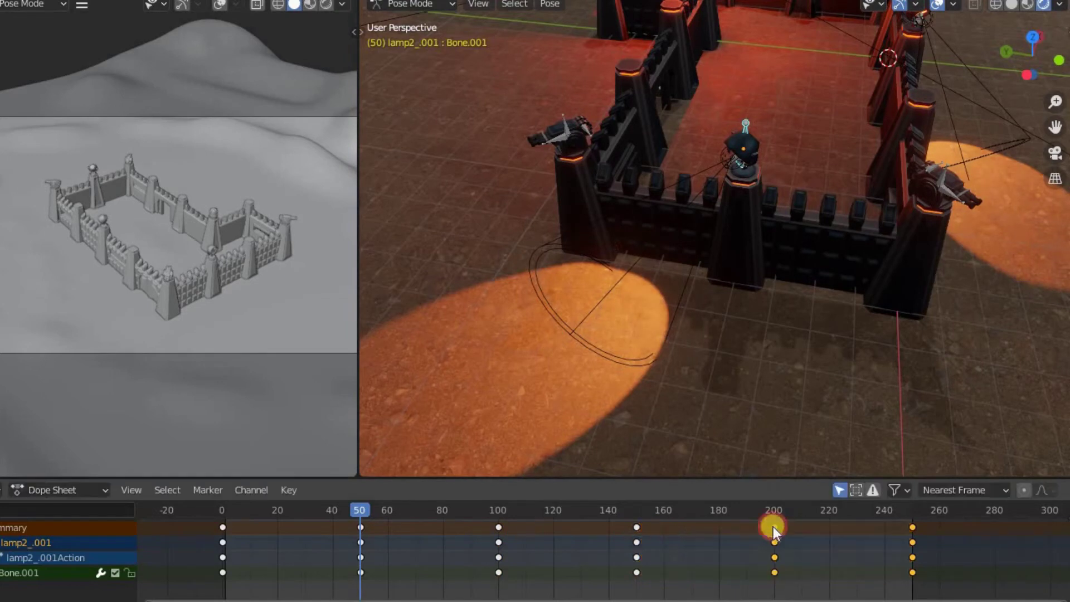
middle_click_drag(762, 213, 734, 215)
left_click_drag(364, 508, 211, 507)
- Play the two-beam sweep animation, then stop and return near the start
key("space")
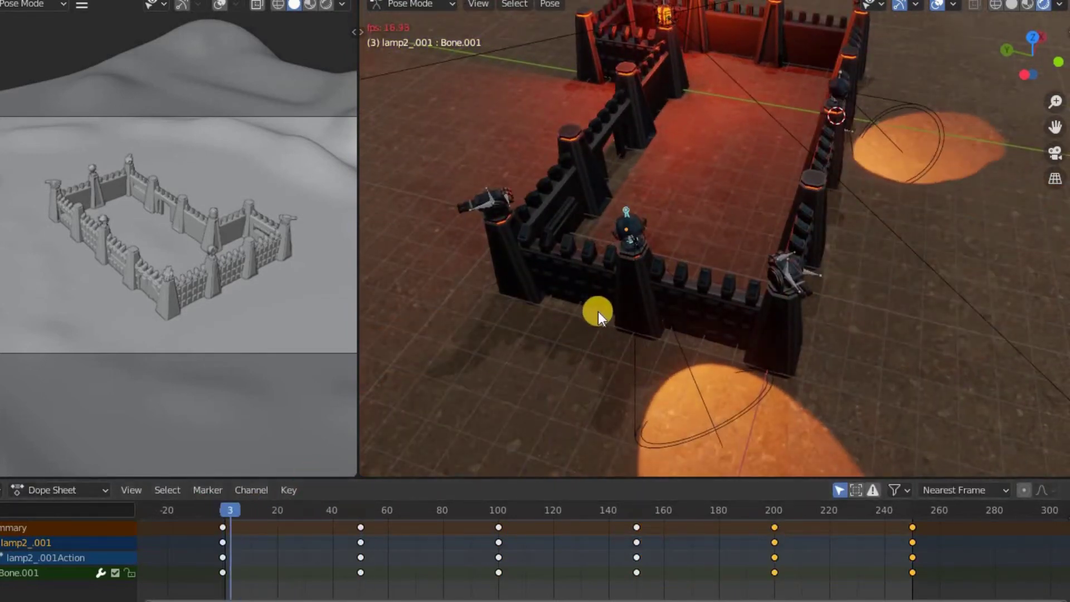
mouse_move(618, 317)
middle_mouse_down()
mouse_move(666, 335)
mouse_move(588, 351)
mouse_move(464, 403)
mouse_move(592, 396)
mouse_move(782, 337)
mouse_move(855, 273)
mouse_move(837, 162)
mouse_move(753, 250)
mouse_move(725, 245)
middle_mouse_up()
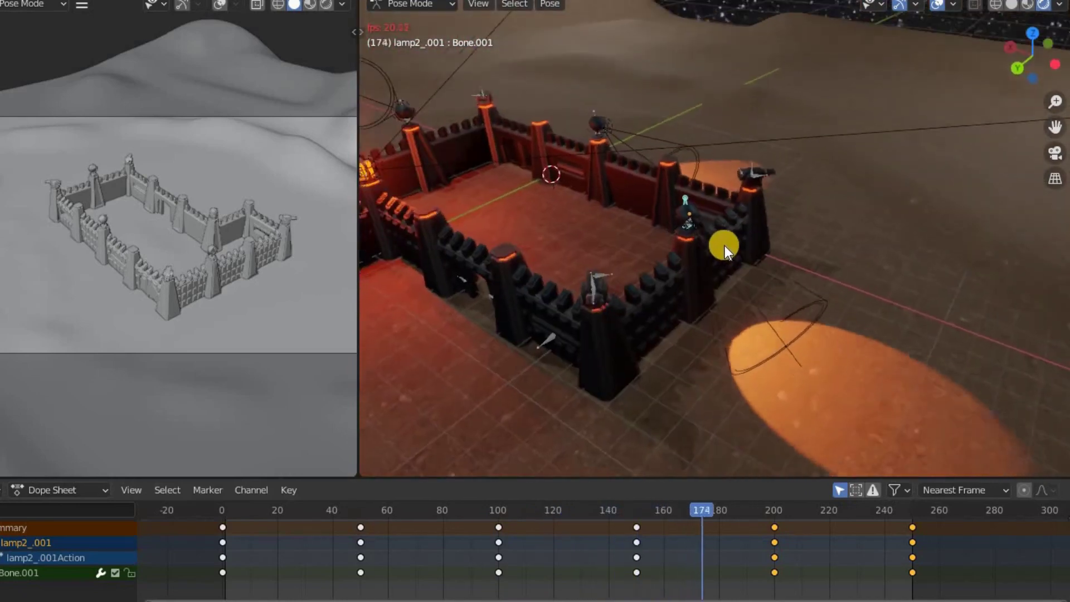
scroll(742, 243, "up", 1)
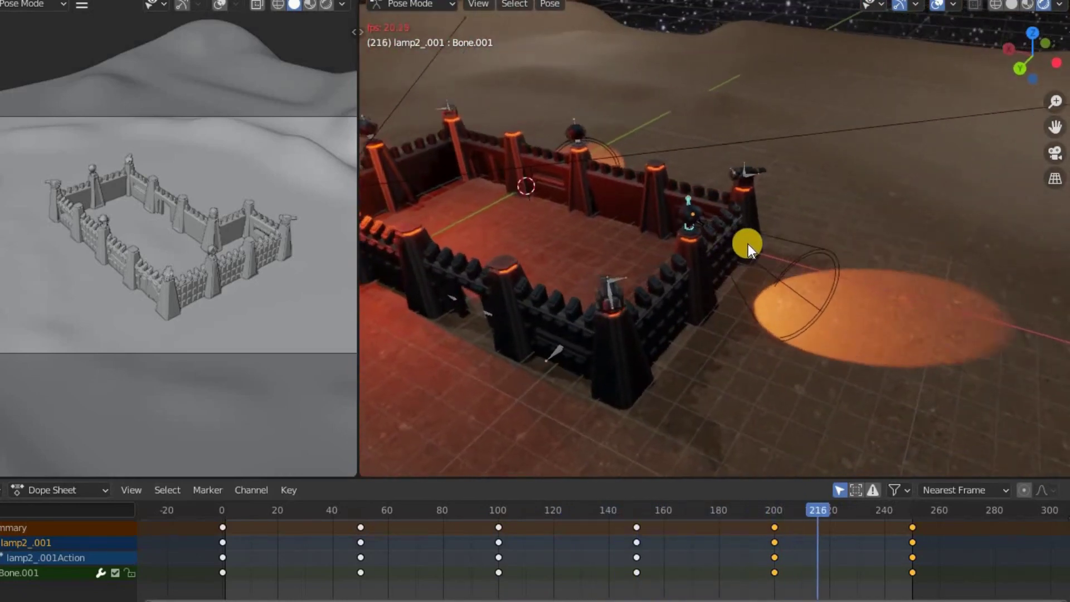
scroll(752, 245, "up", 1)
scroll(782, 256, "up", 2)
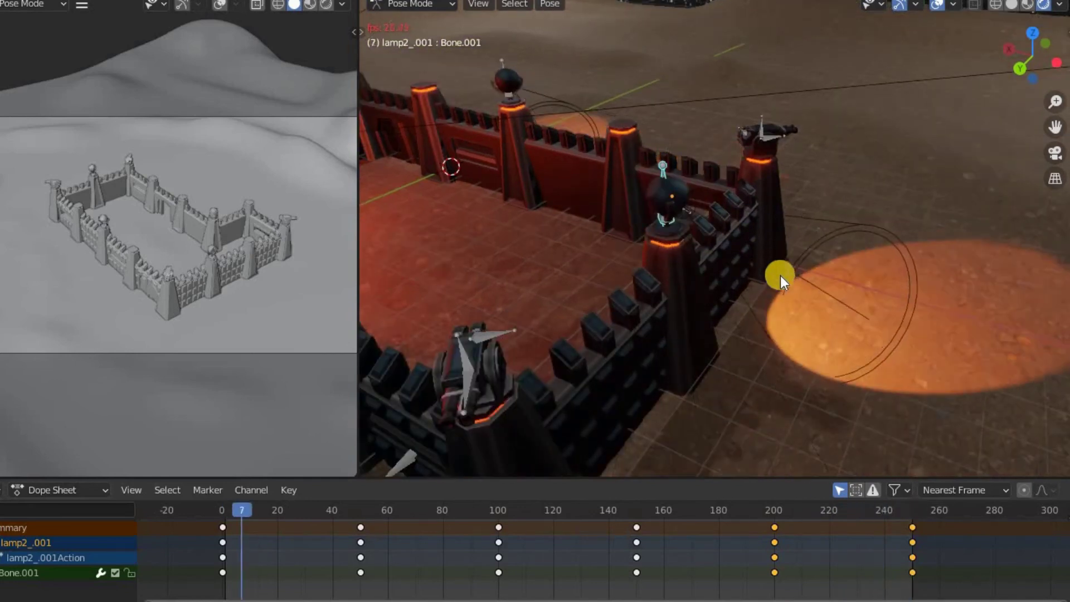
key("space")
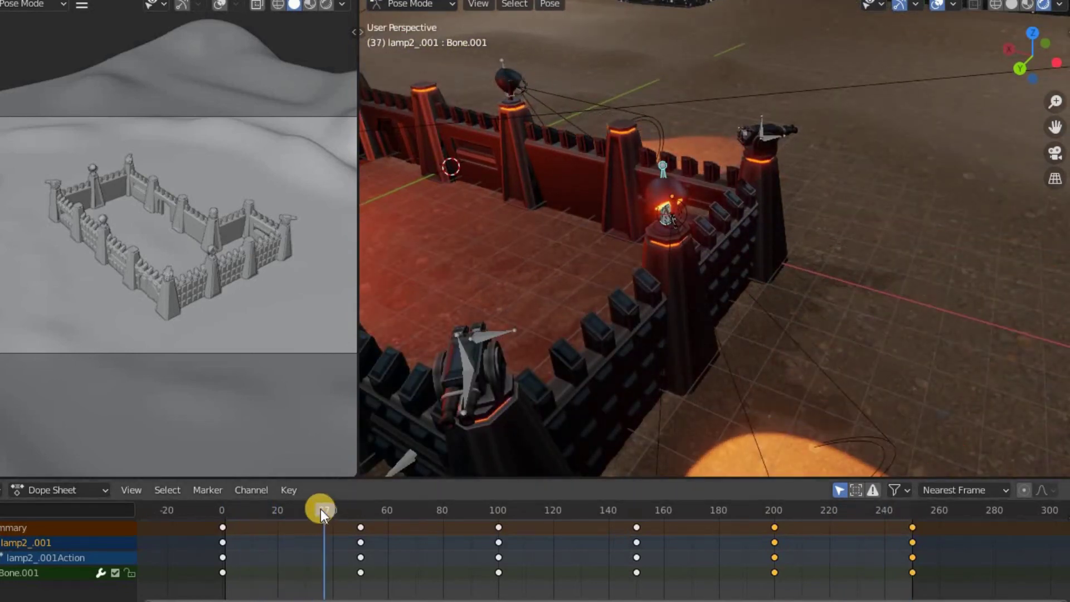
left_click_drag(244, 515, 228, 549)
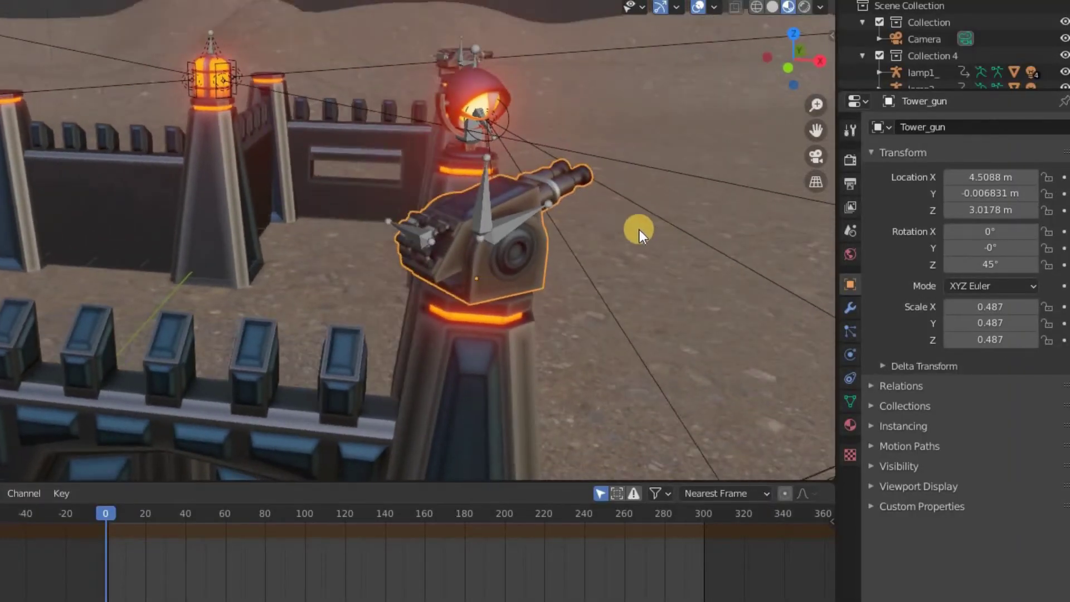
- Play the tower gun animation with the viewport in Rendered shading
key("space")
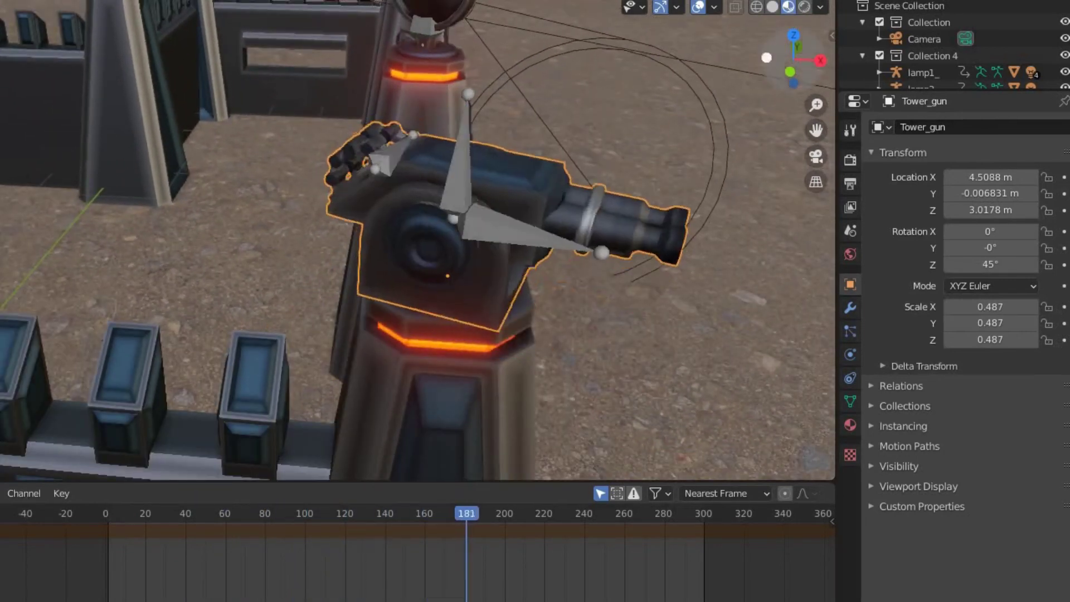
left_click(805, 7)
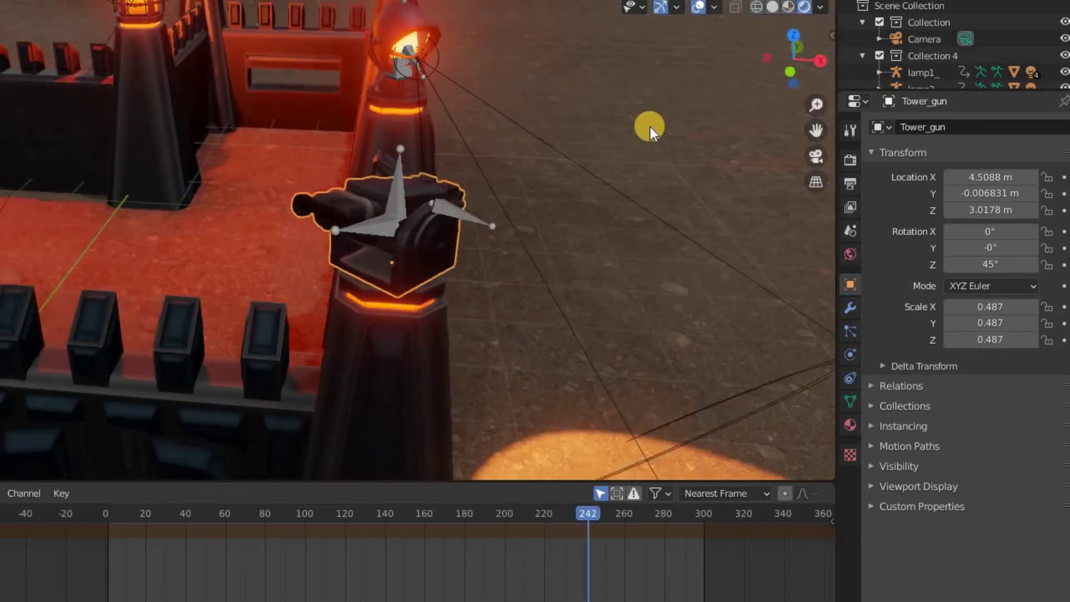